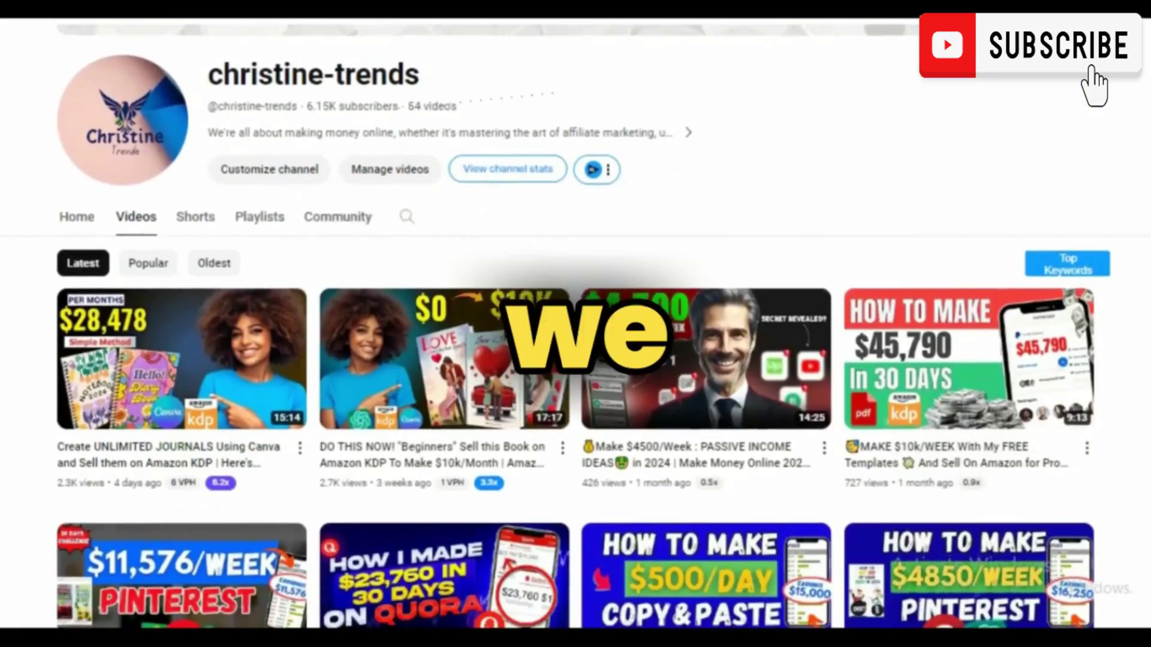
Scroll to ChatGPT's list of search queries and select item 9, 'Daily routine for a healthy lifestyle'
{"action": "scroll", "coordinate": [575, 345], "scroll_direction": "down", "scroll_amount": 9}
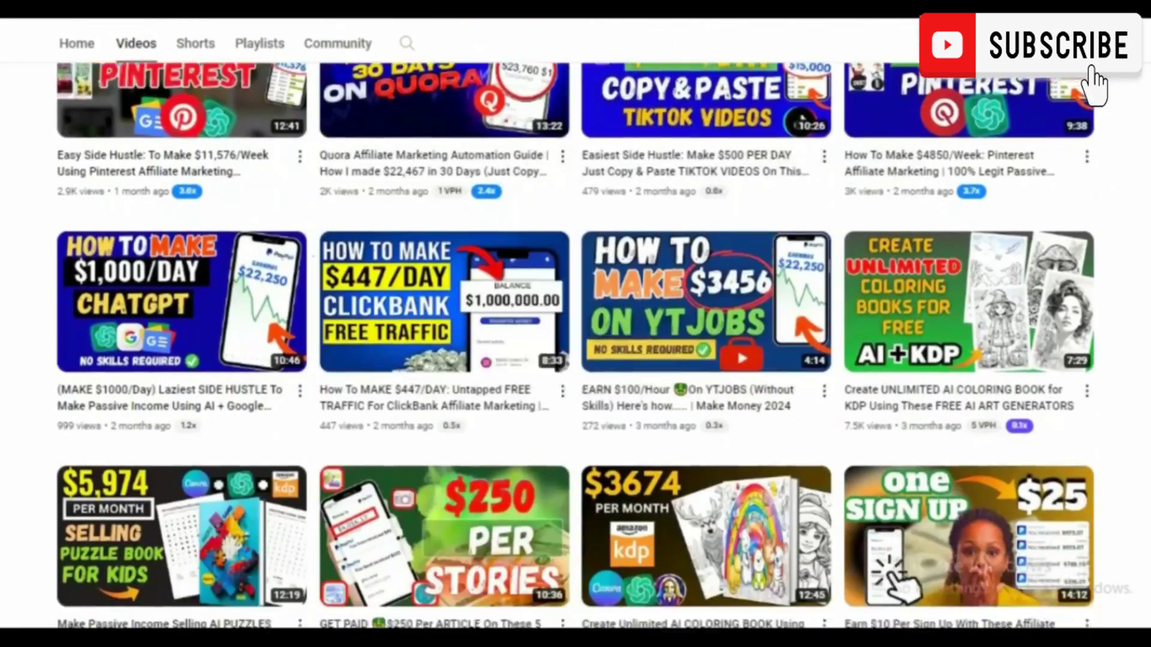
{"action": "scroll", "coordinate": [575, 345], "scroll_direction": "down", "scroll_amount": 11}
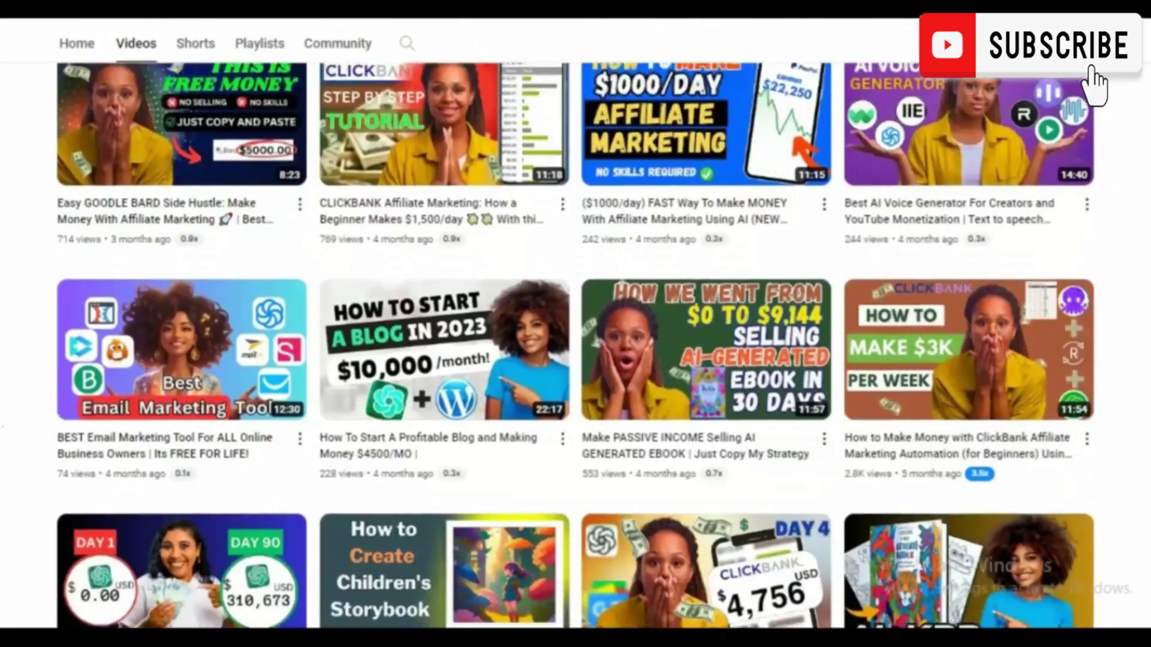
{"action": "scroll", "coordinate": [575, 345], "scroll_direction": "down", "scroll_amount": 2}
{"action": "scroll", "coordinate": [575, 345], "scroll_direction": "up", "scroll_amount": 20}
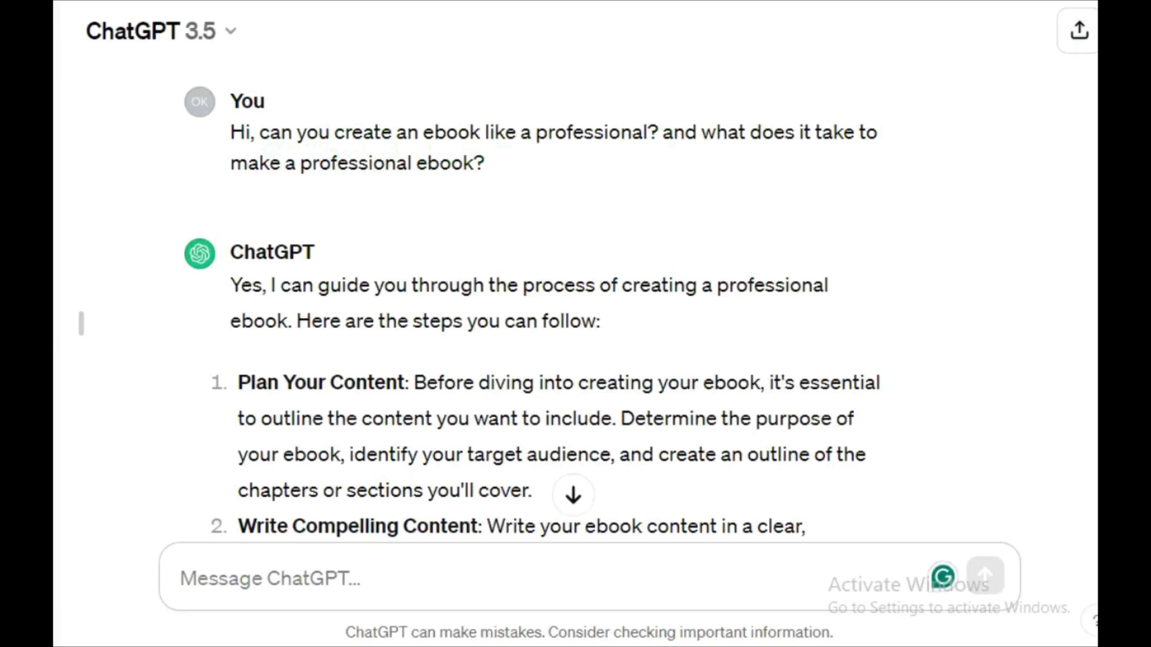
{"action": "scroll", "coordinate": [551, 300], "scroll_direction": "down", "scroll_amount": 7}
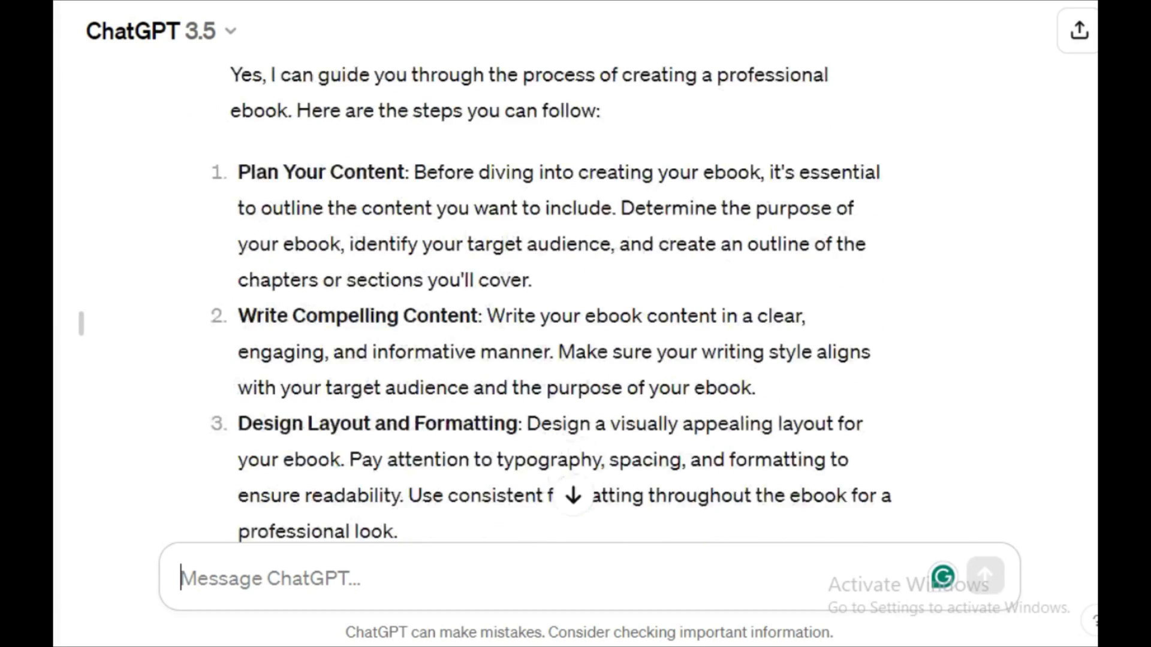
{"action": "scroll", "coordinate": [552, 299], "scroll_direction": "up", "scroll_amount": 8}
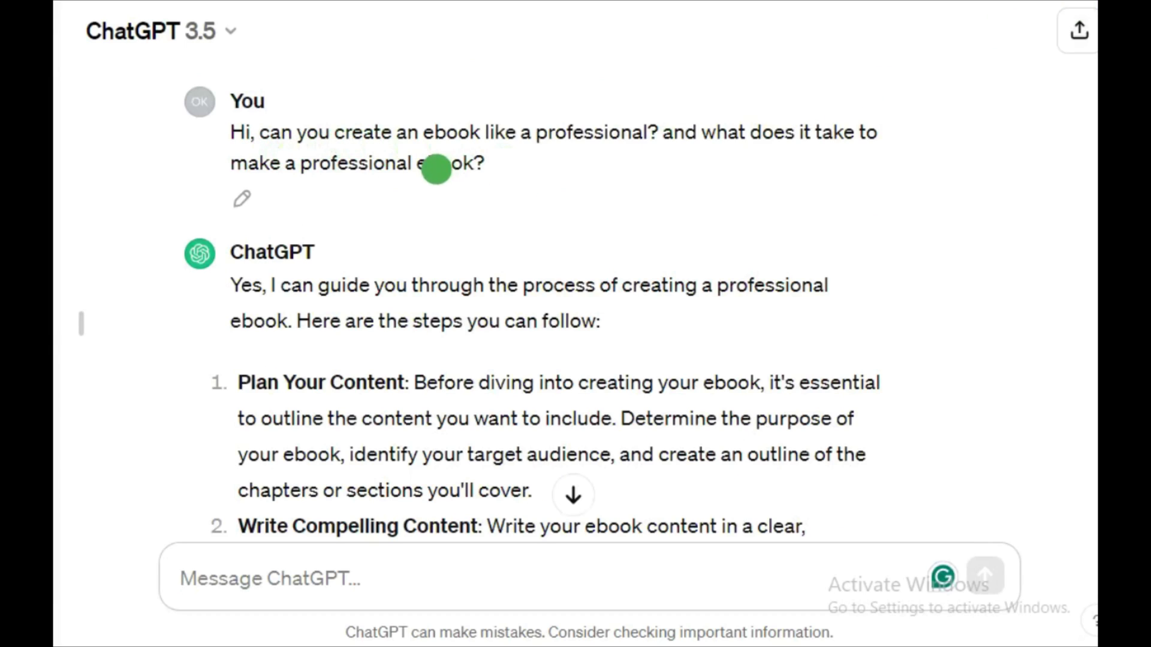
{"action": "scroll", "coordinate": [596, 177], "scroll_direction": "down", "scroll_amount": 10}
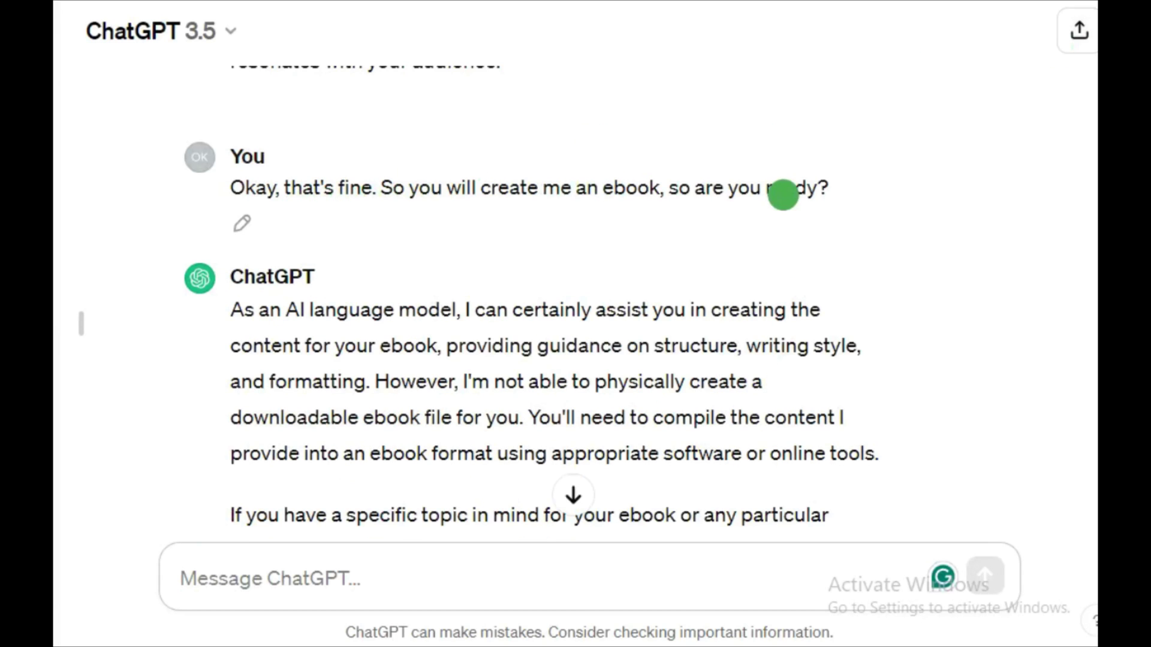
{"action": "scroll", "coordinate": [531, 304], "scroll_direction": "down", "scroll_amount": 7}
{"action": "scroll", "coordinate": [531, 304], "scroll_direction": "down", "scroll_amount": 1}
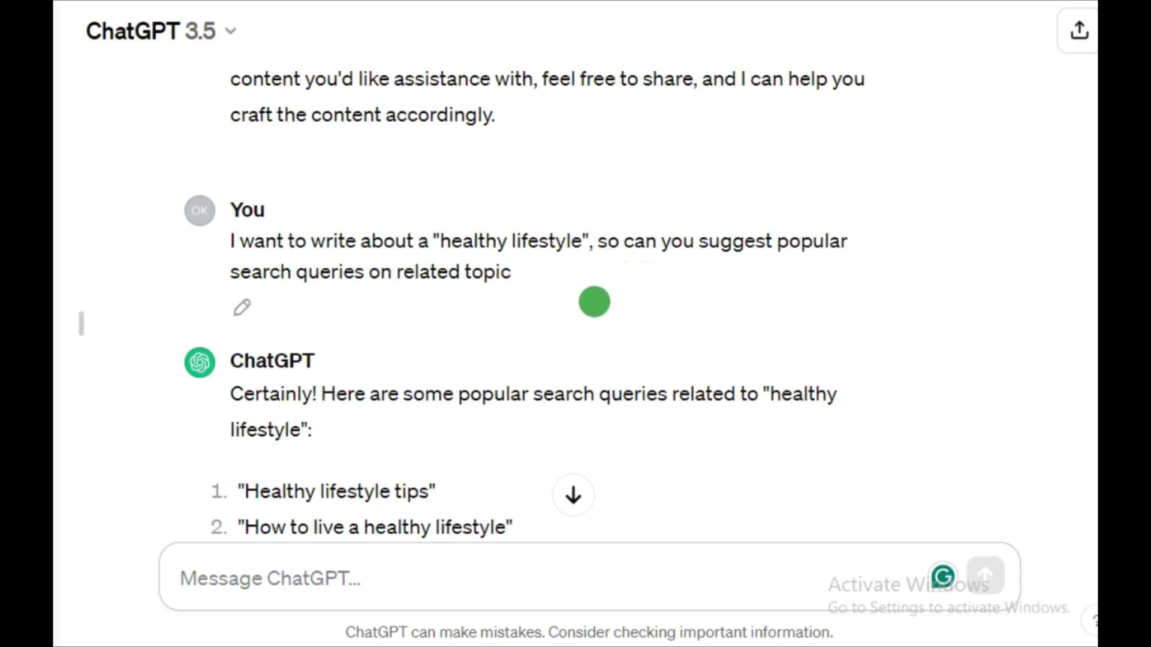
{"action": "scroll", "coordinate": [594, 300], "scroll_direction": "down", "scroll_amount": 6}
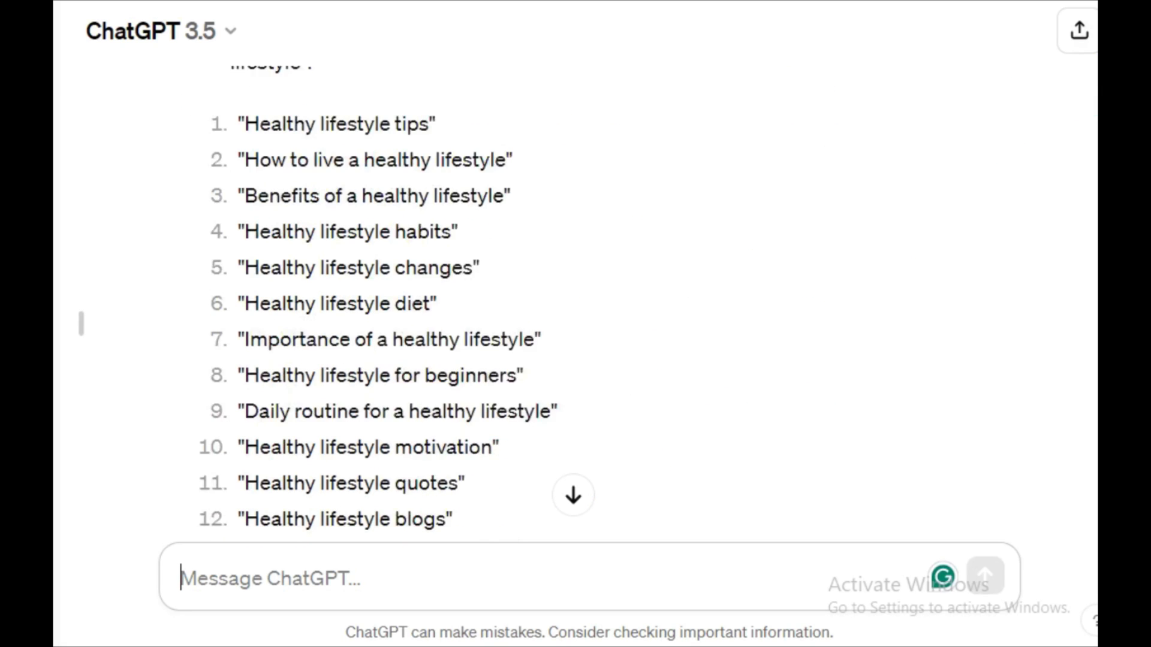
{"action": "scroll", "coordinate": [576, 300], "scroll_direction": "down", "scroll_amount": 2}
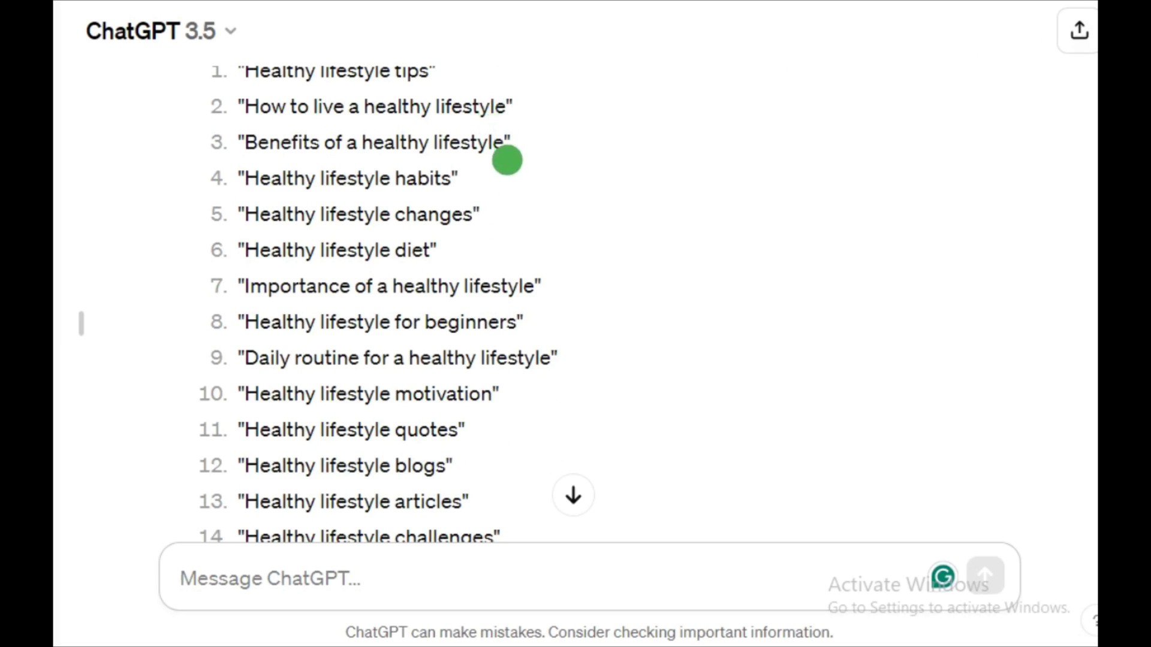
{"action": "left_click_drag", "start_coordinate": [249, 355], "coordinate": [576, 360]}
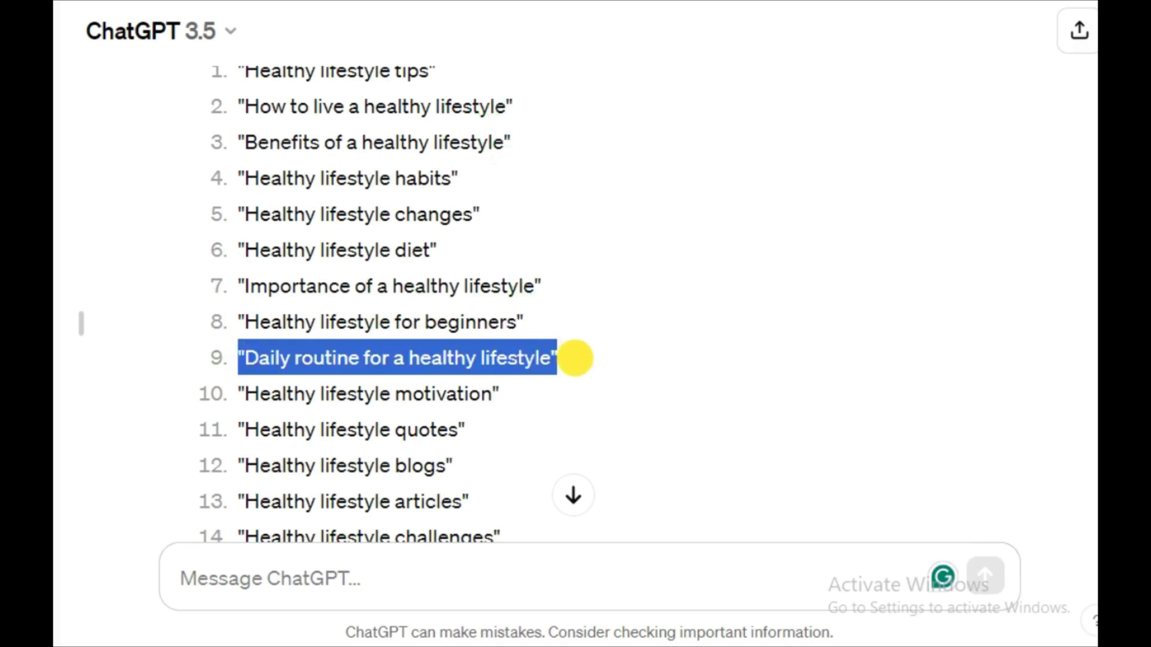
Review the generated ebook outline and the Introduction prompt in ChatGPT
{"action": "scroll", "coordinate": [661, 401], "scroll_direction": "down", "scroll_amount": 9}
{"action": "scroll", "coordinate": [661, 401], "scroll_direction": "down", "scroll_amount": 1}
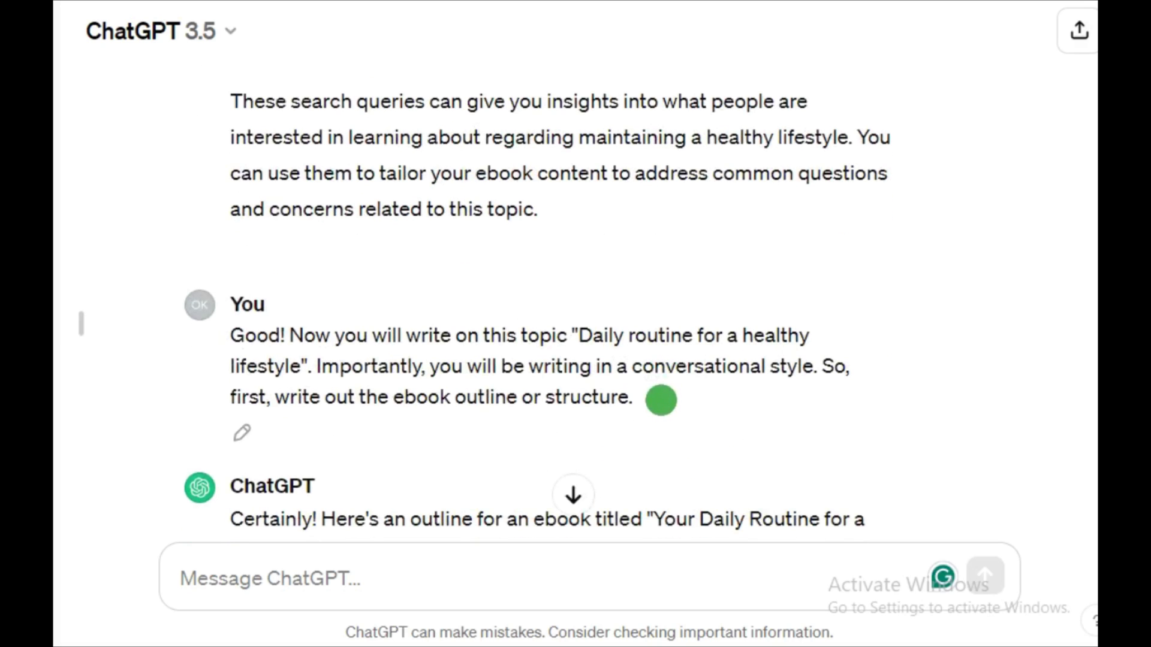
{"action": "scroll", "coordinate": [661, 401], "scroll_direction": "down", "scroll_amount": 3}
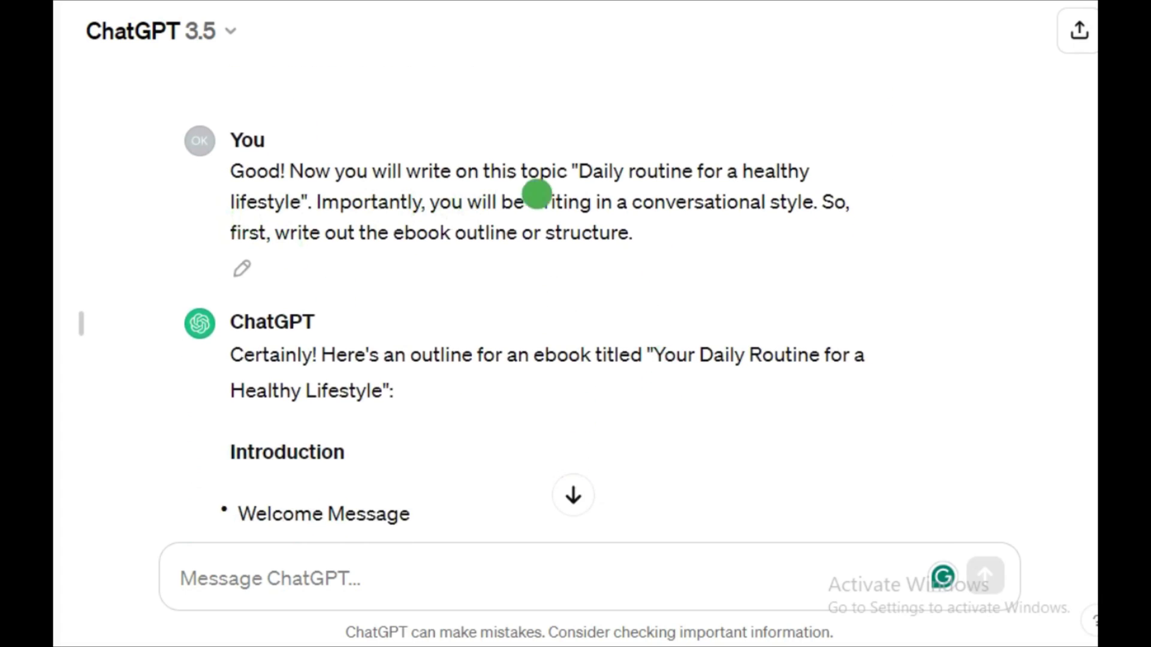
{"action": "scroll", "coordinate": [704, 252], "scroll_direction": "down", "scroll_amount": 20}
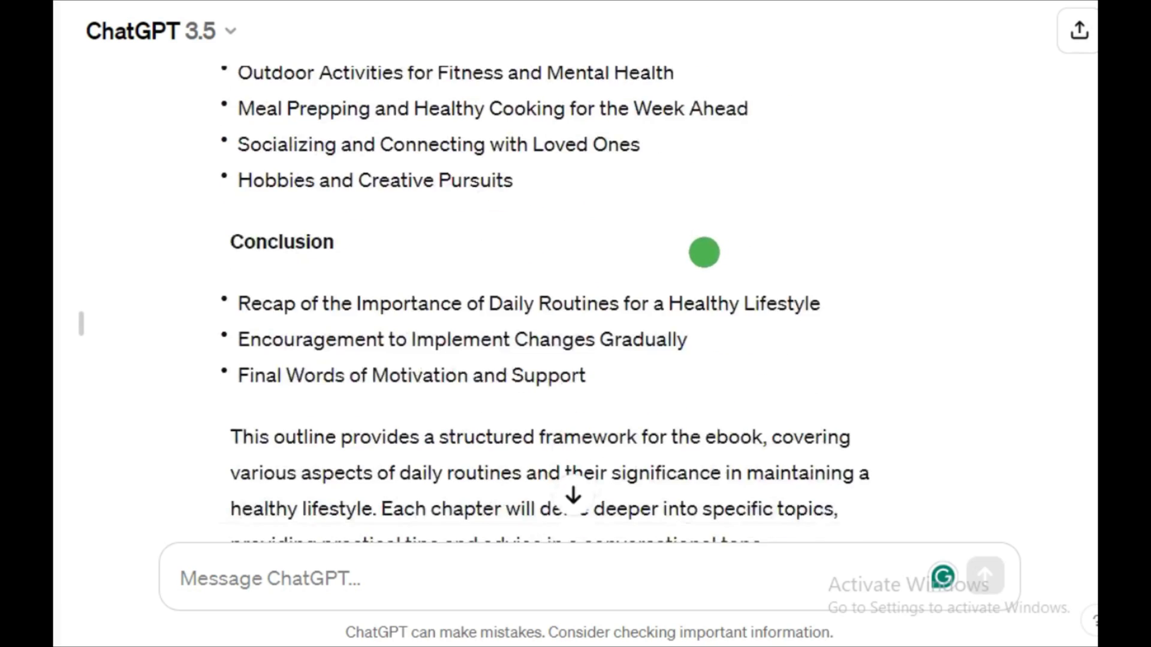
{"action": "scroll", "coordinate": [704, 251], "scroll_direction": "down", "scroll_amount": 15}
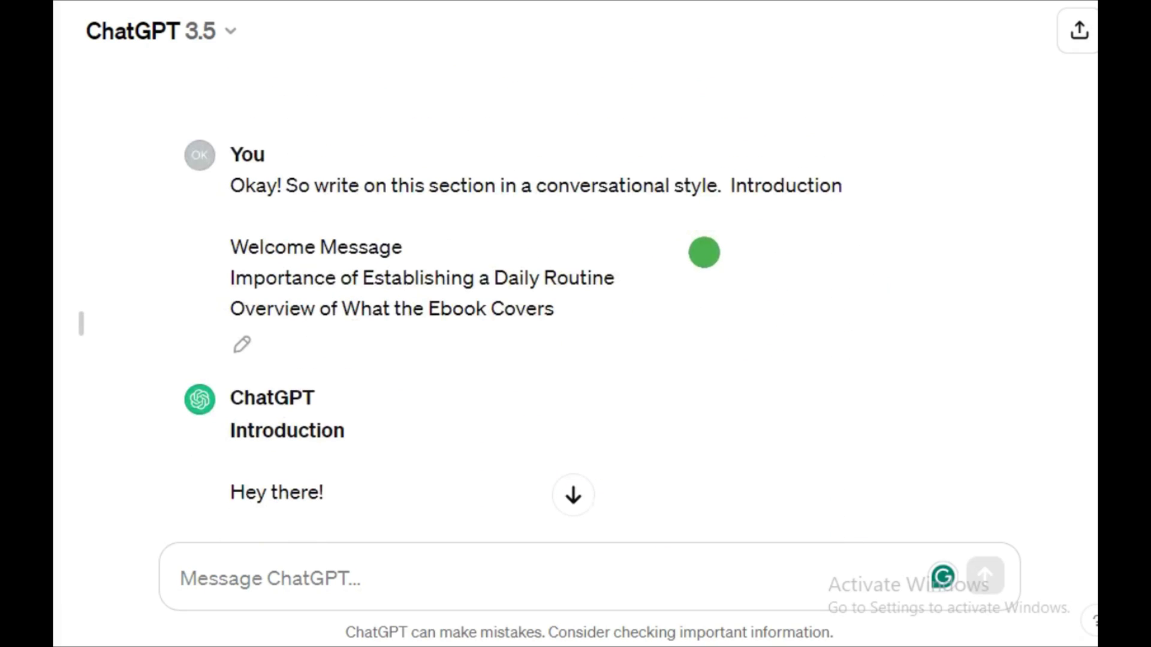
{"action": "scroll", "coordinate": [703, 252], "scroll_direction": "down", "scroll_amount": 1}
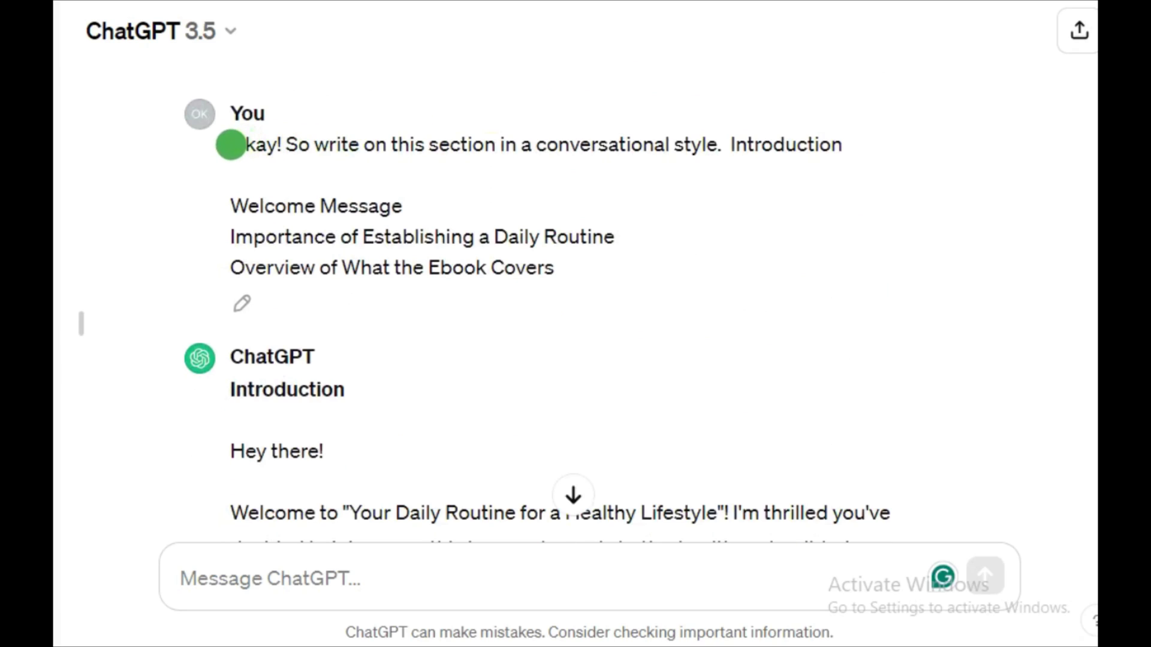
{"action": "left_click_drag", "start_coordinate": [234, 144], "coordinate": [737, 146]}
{"action": "left_click", "coordinate": [731, 246]}
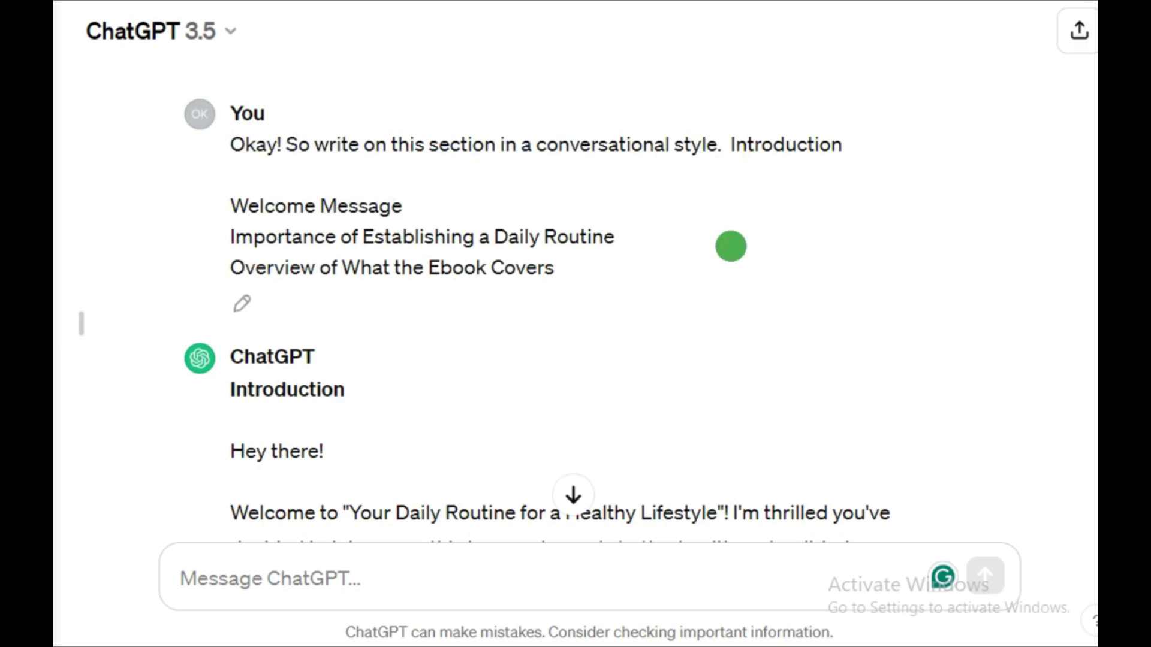
Read through Chapter 1, then select the 'Chapter 2: Work/School Day Routine' heading
{"action": "scroll", "coordinate": [561, 300], "scroll_direction": "down", "scroll_amount": 20}
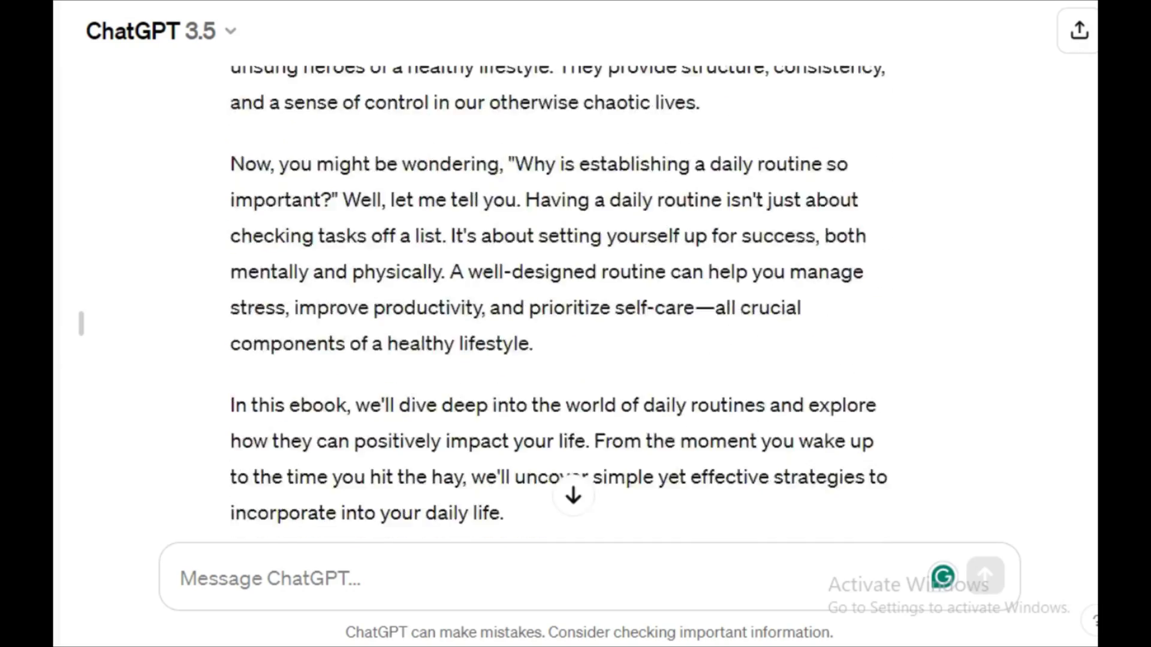
{"action": "scroll", "coordinate": [561, 300], "scroll_direction": "down", "scroll_amount": 20}
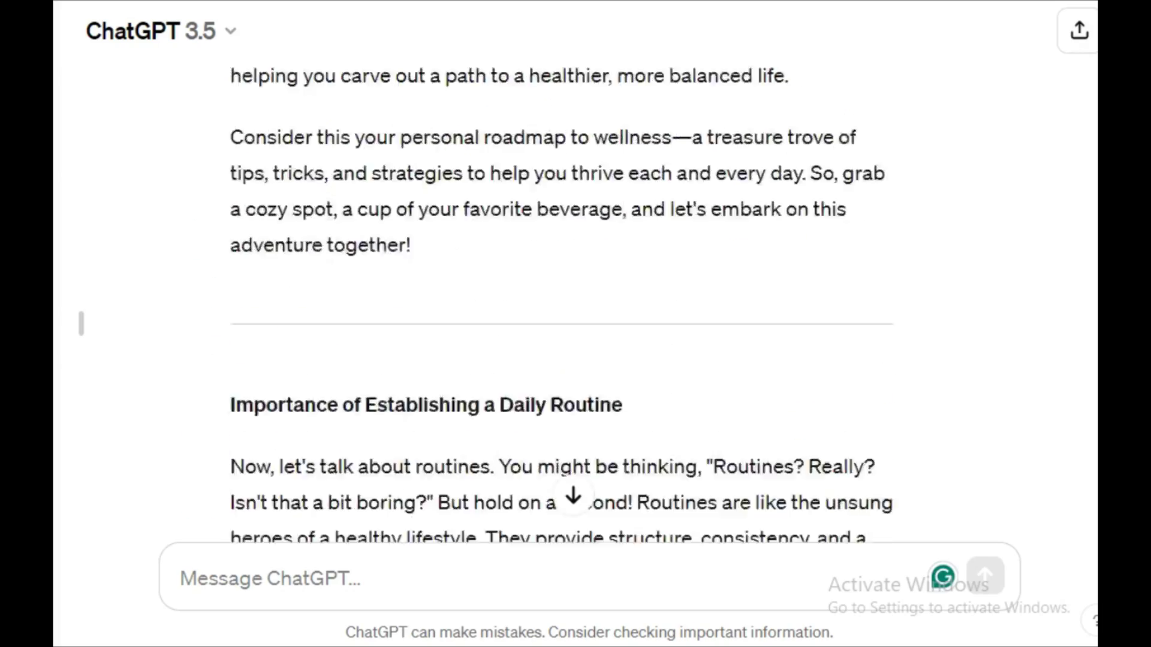
{"action": "scroll", "coordinate": [561, 300], "scroll_direction": "down", "scroll_amount": 15}
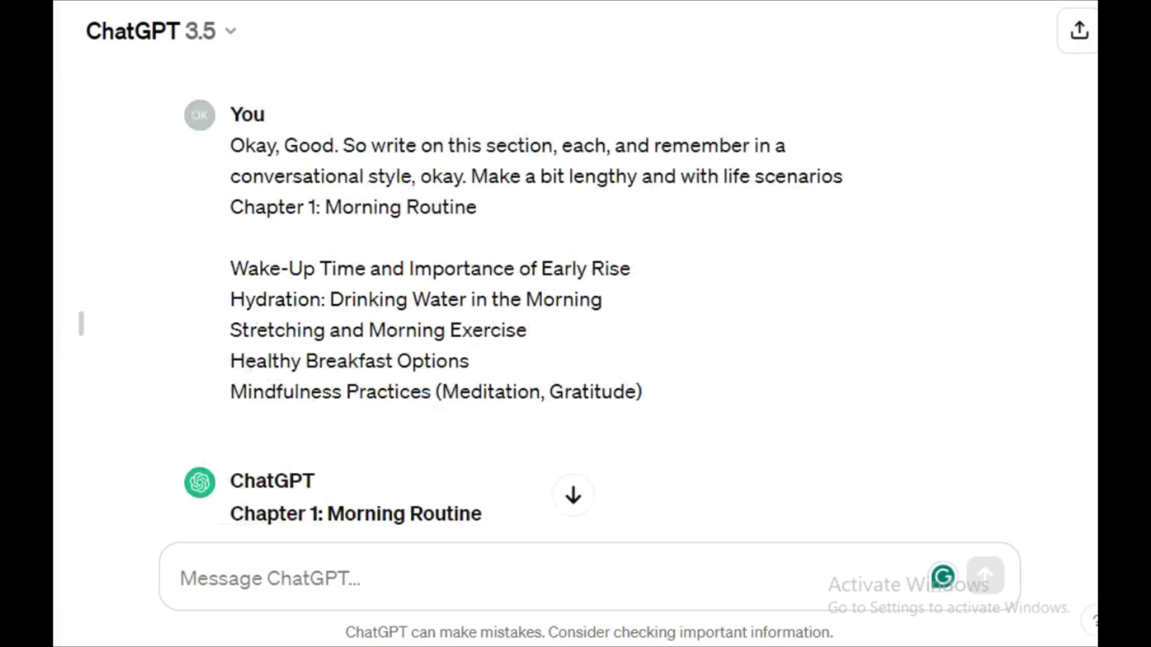
{"action": "scroll", "coordinate": [559, 299], "scroll_direction": "down", "scroll_amount": 15}
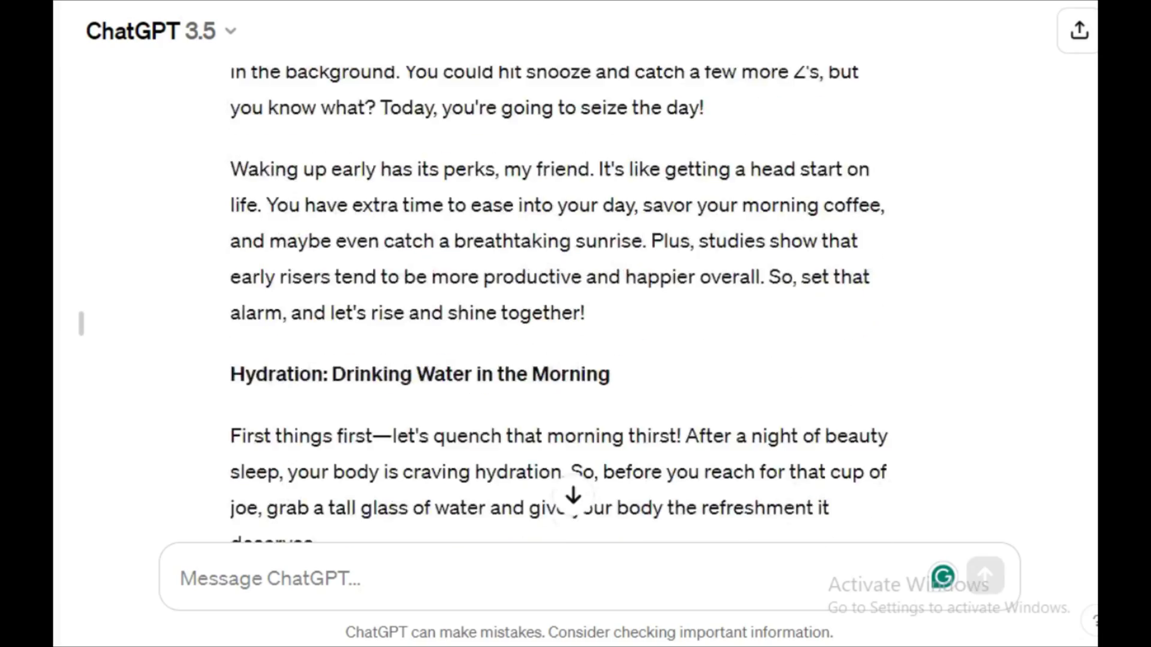
{"action": "scroll", "coordinate": [561, 299], "scroll_direction": "down", "scroll_amount": 15}
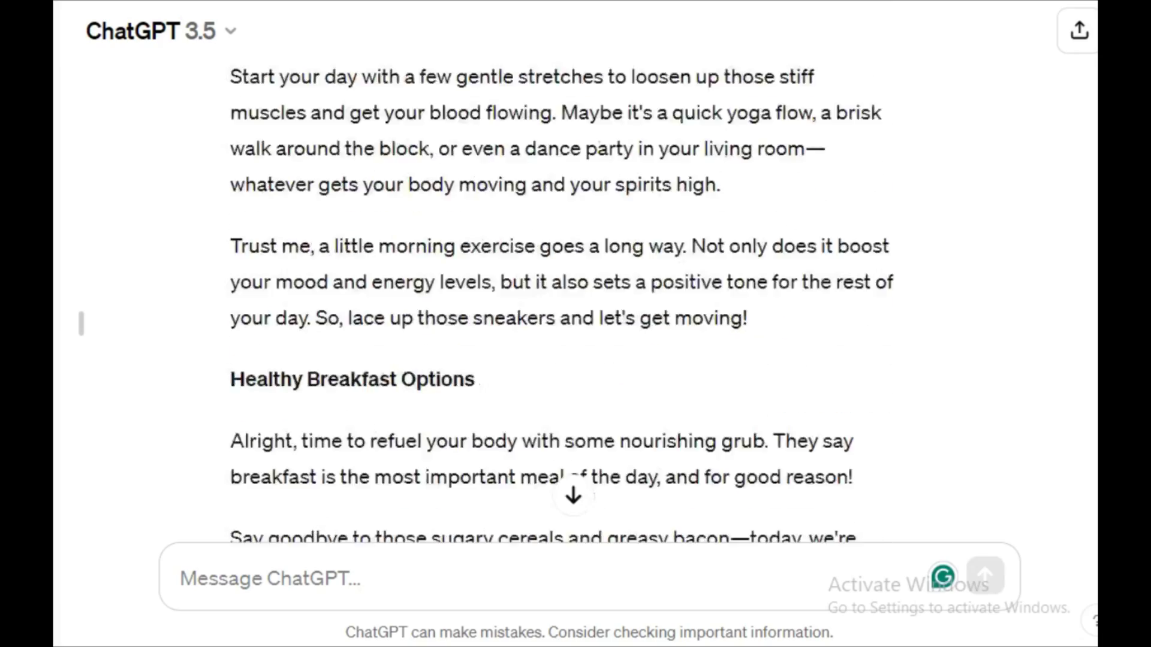
{"action": "scroll", "coordinate": [561, 300], "scroll_direction": "down", "scroll_amount": 15}
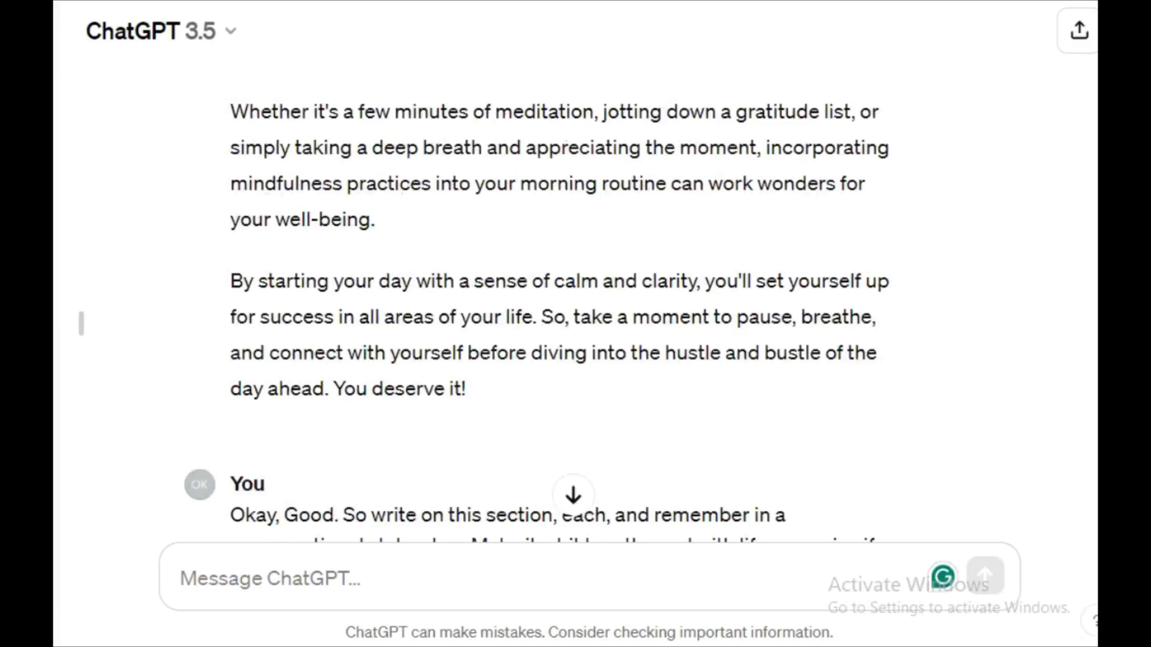
{"action": "scroll", "coordinate": [561, 299], "scroll_direction": "down", "scroll_amount": 1}
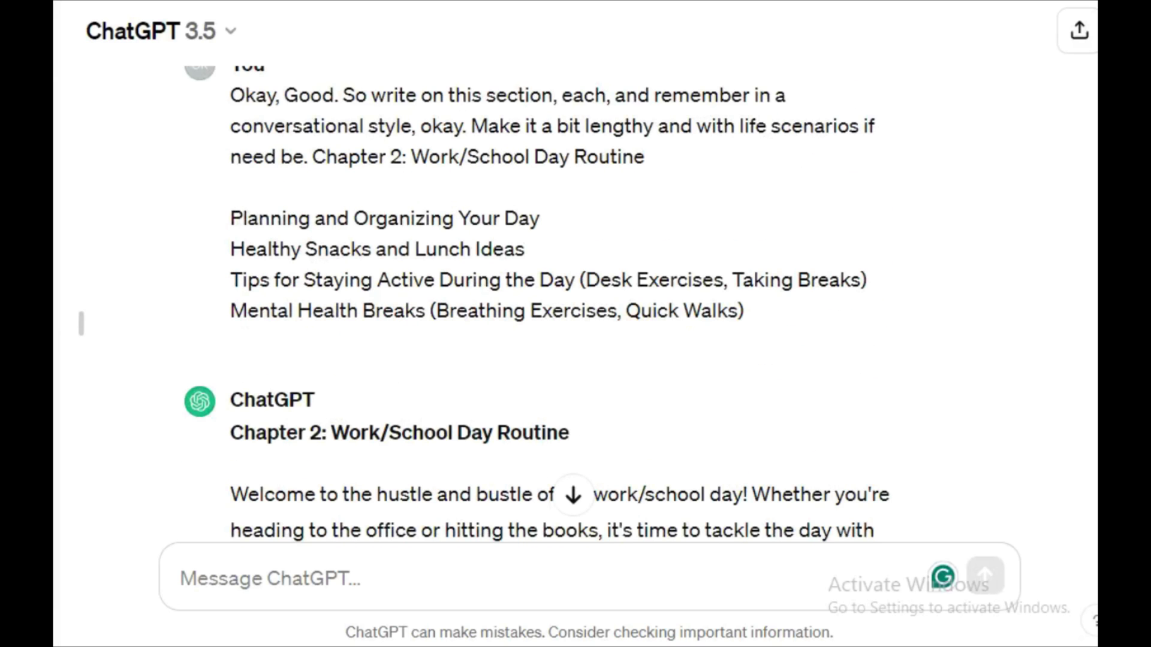
{"action": "scroll", "coordinate": [561, 300], "scroll_direction": "up", "scroll_amount": 2}
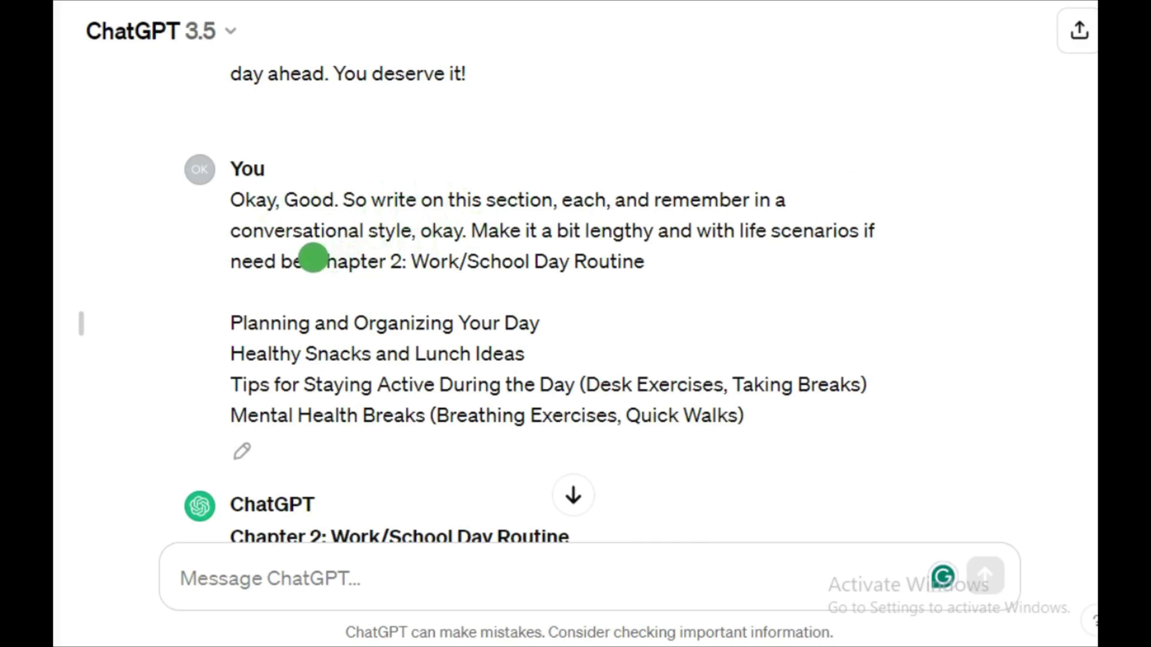
{"action": "left_click_drag", "start_coordinate": [313, 259], "coordinate": [665, 251]}
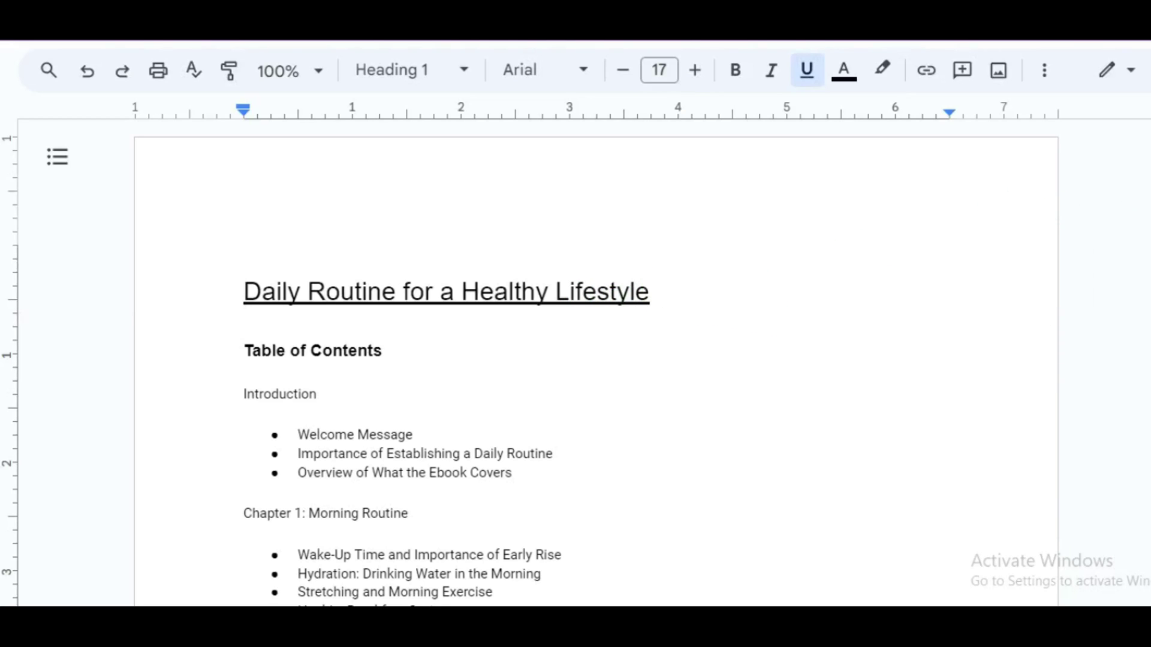
Scroll through the Google Docs ebook chapters down to the Conclusion
{"action": "scroll", "coordinate": [596, 359], "scroll_direction": "down", "scroll_amount": 4}
{"action": "scroll", "coordinate": [480, 360], "scroll_direction": "down", "scroll_amount": 2}
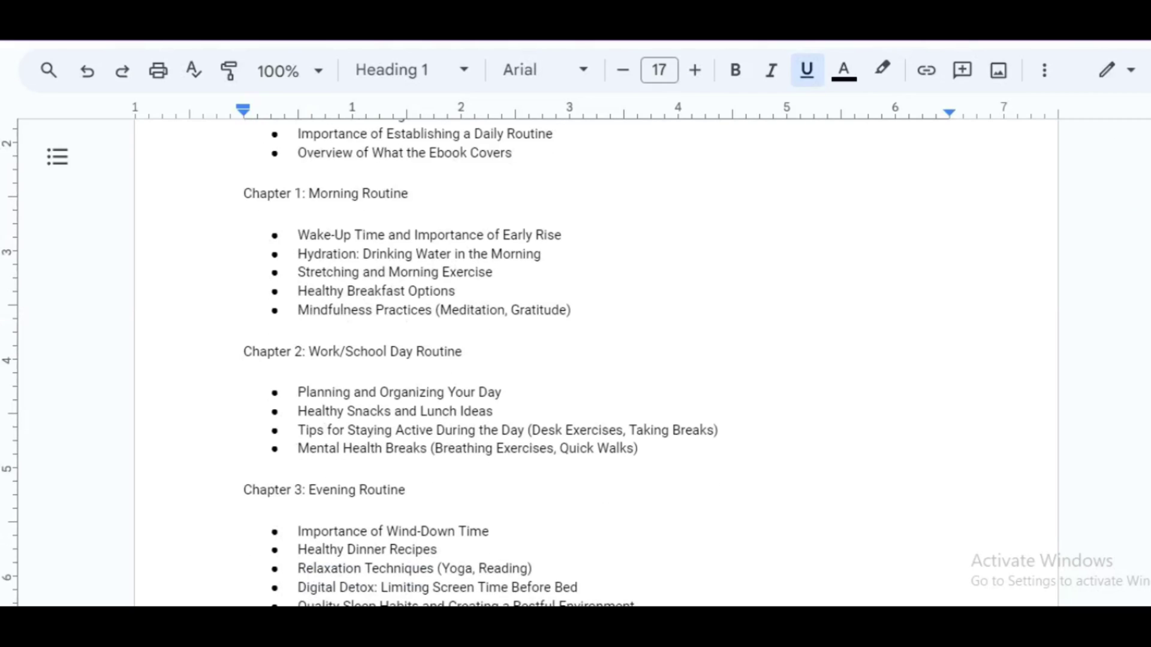
{"action": "scroll", "coordinate": [479, 359], "scroll_direction": "down", "scroll_amount": 4}
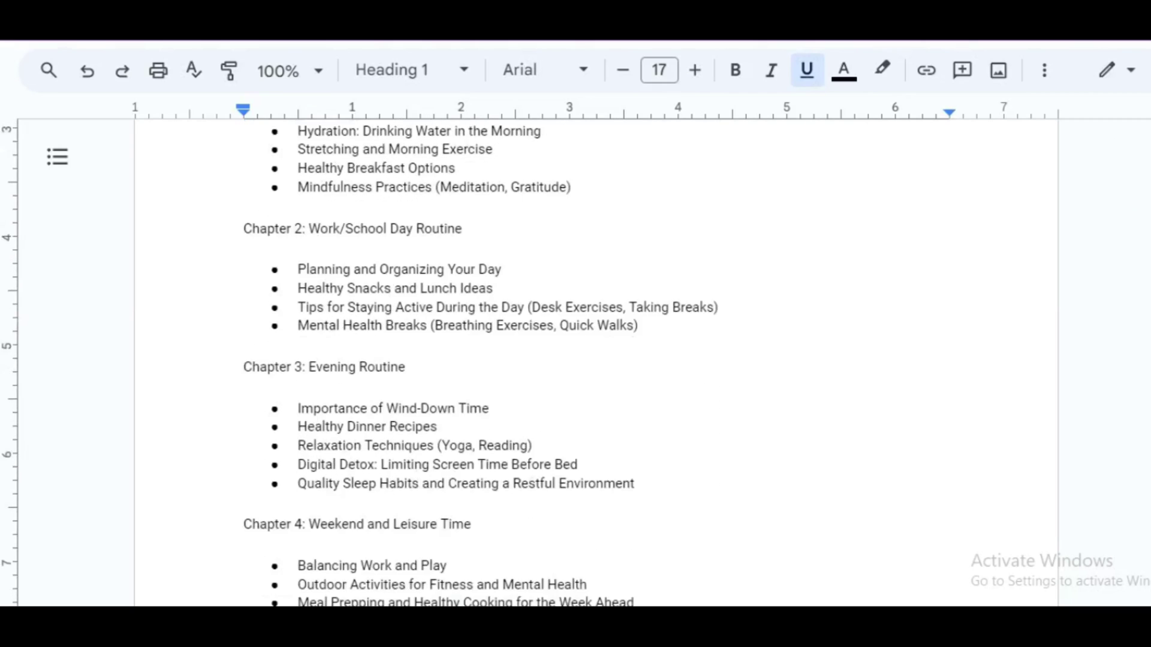
{"action": "scroll", "coordinate": [479, 359], "scroll_direction": "down", "scroll_amount": 5}
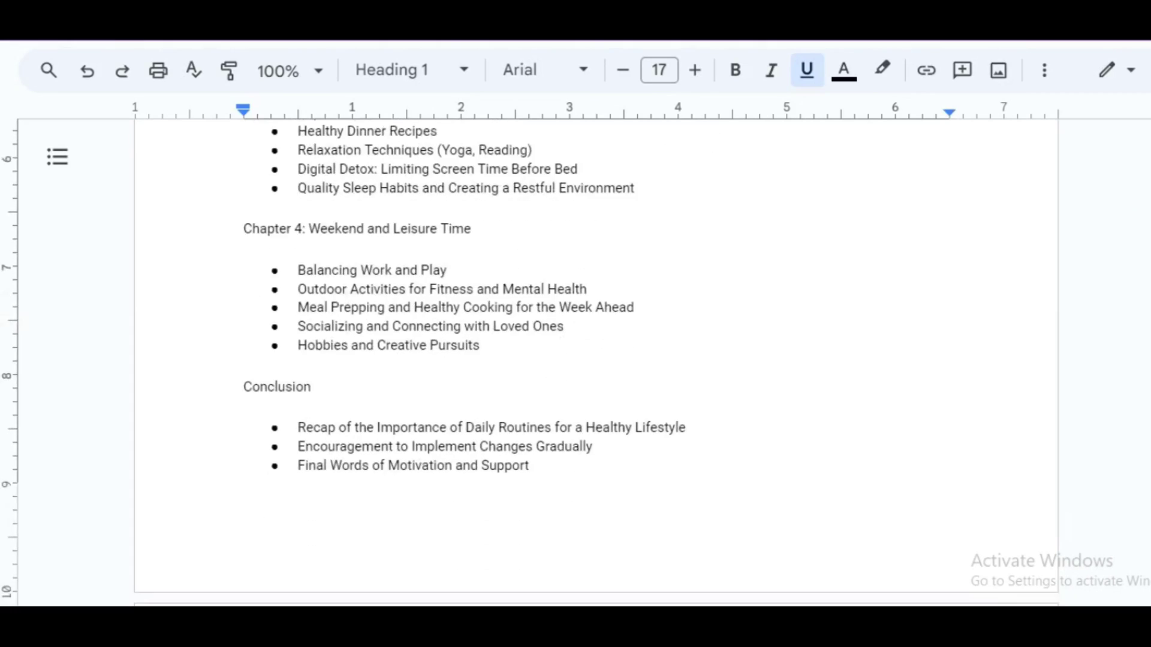
{"action": "scroll", "coordinate": [480, 360], "scroll_direction": "down", "scroll_amount": 8}
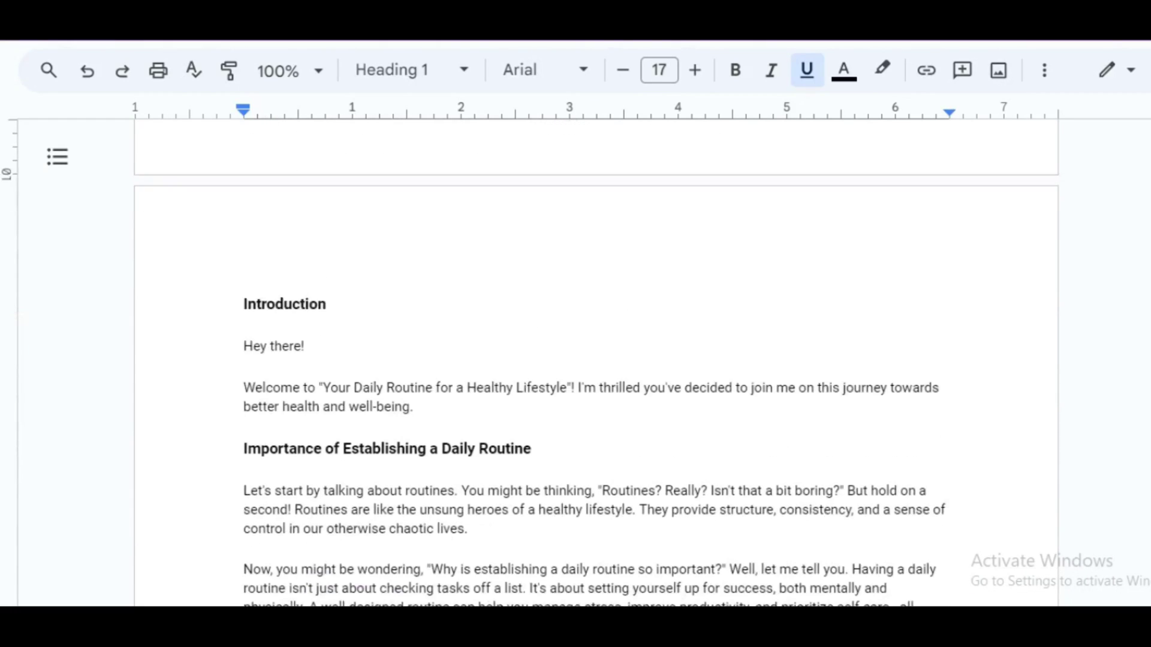
{"action": "scroll", "coordinate": [479, 359], "scroll_direction": "down", "scroll_amount": 20}
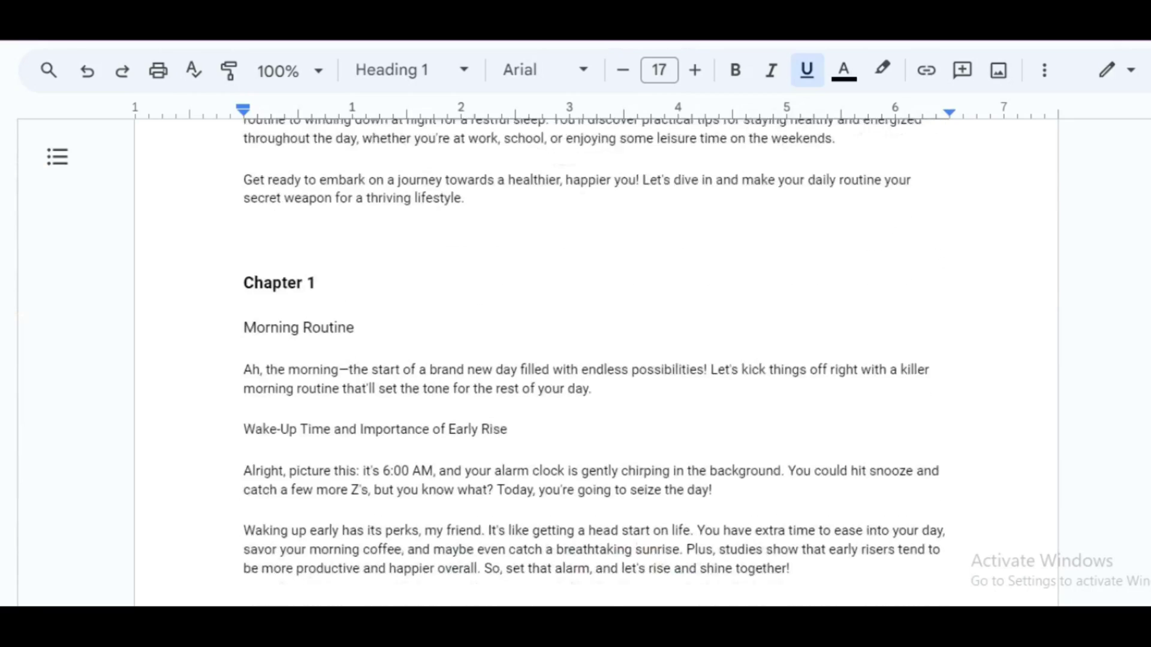
{"action": "scroll", "coordinate": [596, 360], "scroll_direction": "down", "scroll_amount": 20}
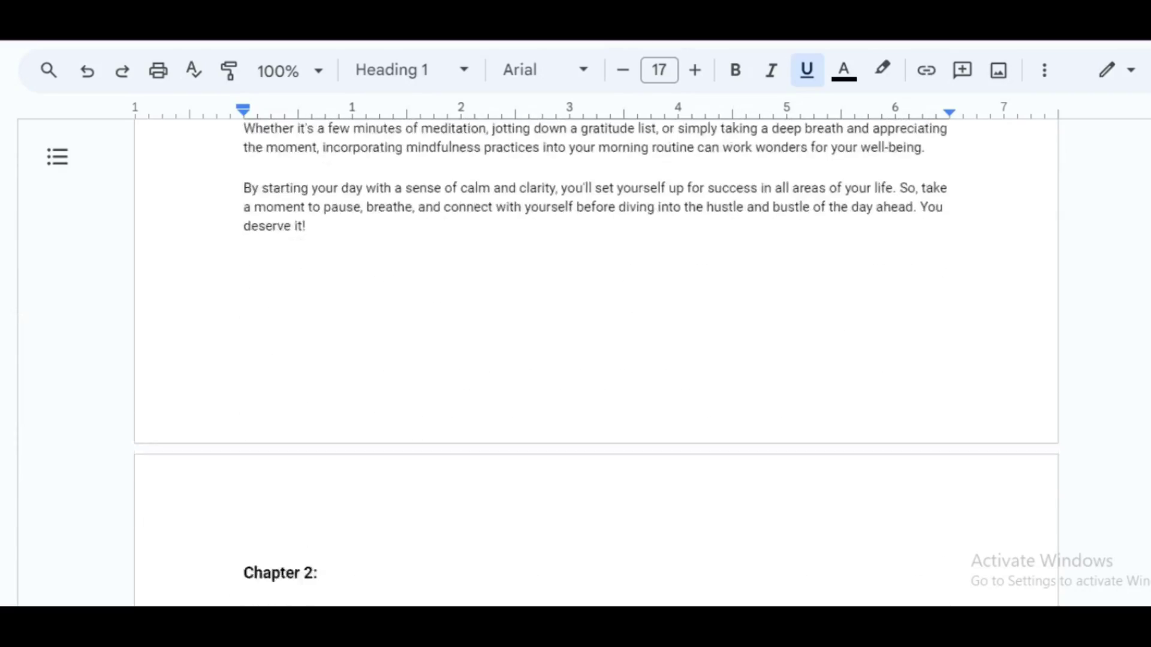
{"action": "scroll", "coordinate": [596, 359], "scroll_direction": "down", "scroll_amount": 20}
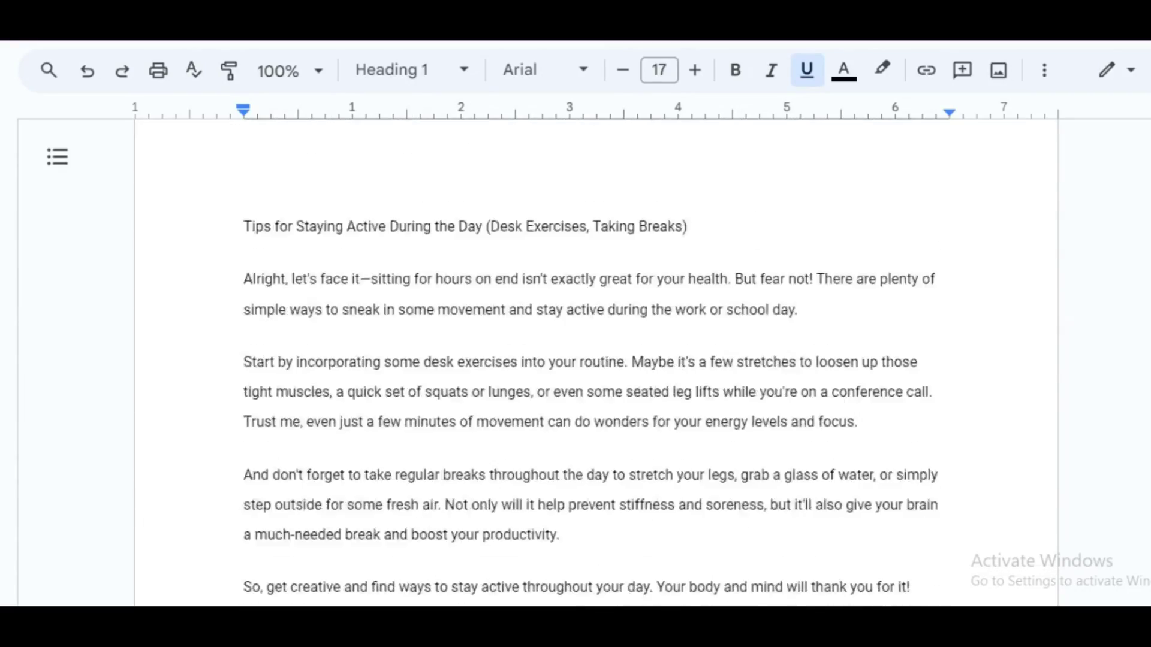
{"action": "scroll", "coordinate": [597, 359], "scroll_direction": "down", "scroll_amount": 20}
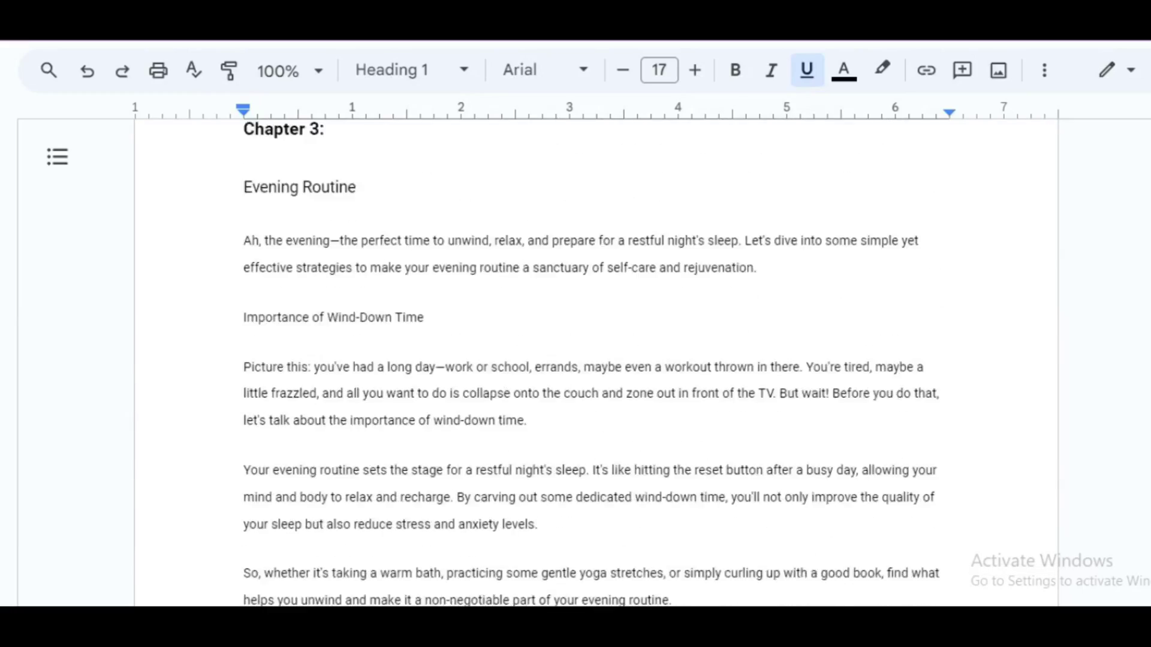
{"action": "scroll", "coordinate": [596, 360], "scroll_direction": "down", "scroll_amount": 20}
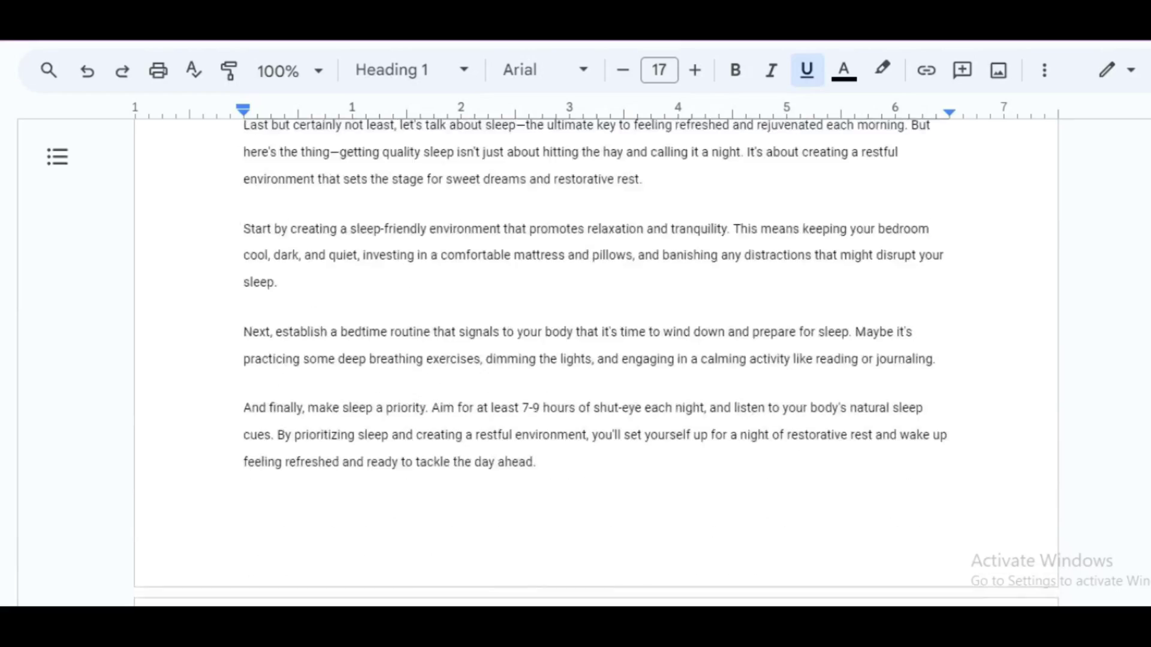
{"action": "scroll", "coordinate": [597, 360], "scroll_direction": "down", "scroll_amount": 20}
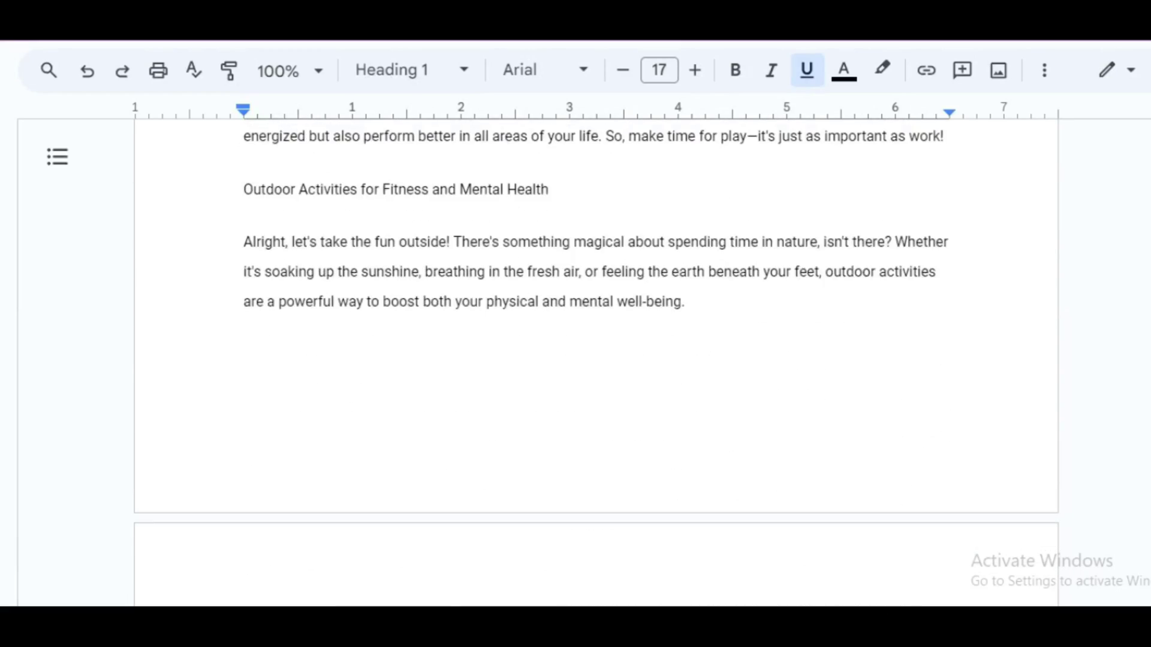
{"action": "scroll", "coordinate": [596, 360], "scroll_direction": "down", "scroll_amount": 15}
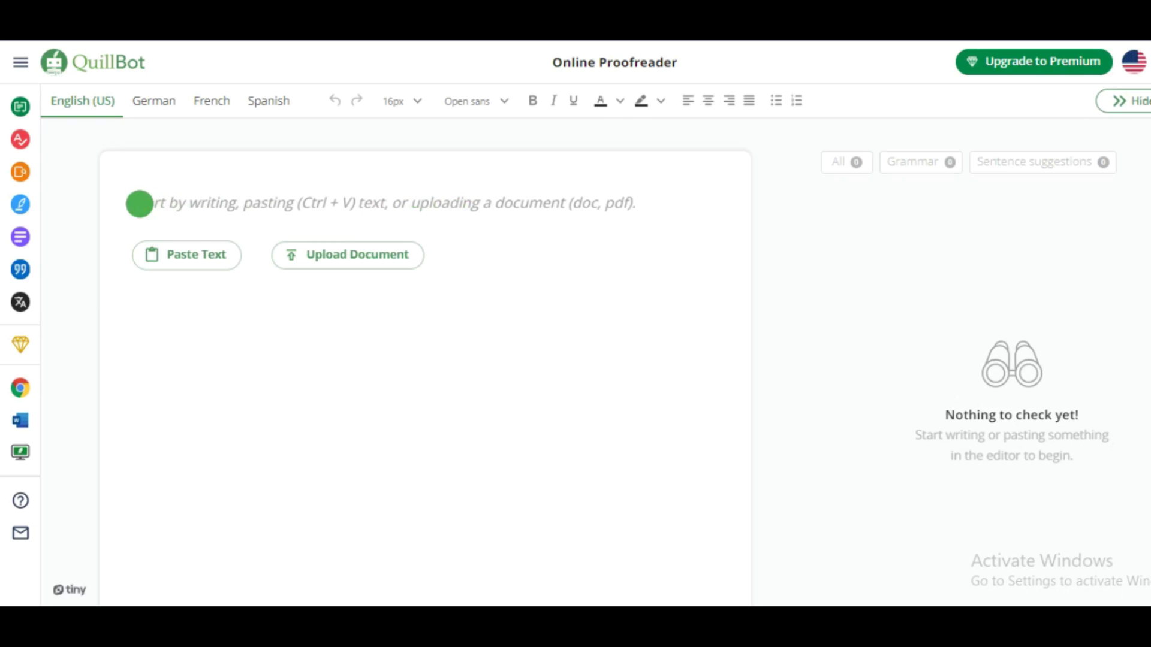
Paste the float glass article into QuillBot, removing the blank line and '1.' numbering at Clear Float Glass
{"action": "key", "text": "ctrl+v"}
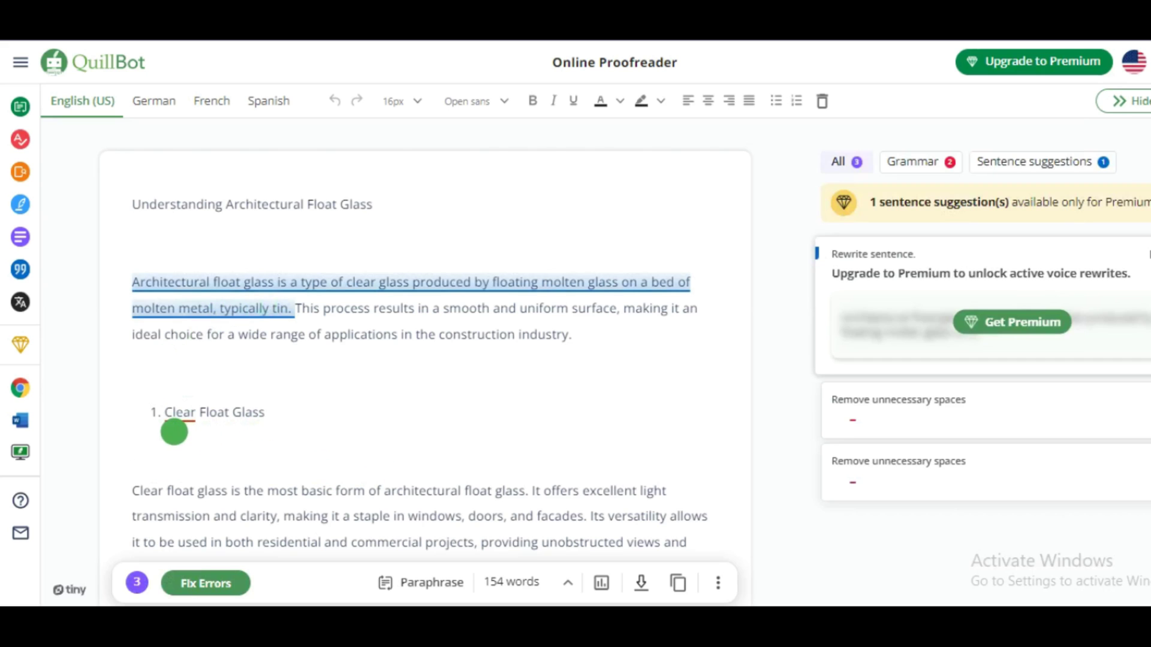
{"action": "key", "text": "BackSpace"}
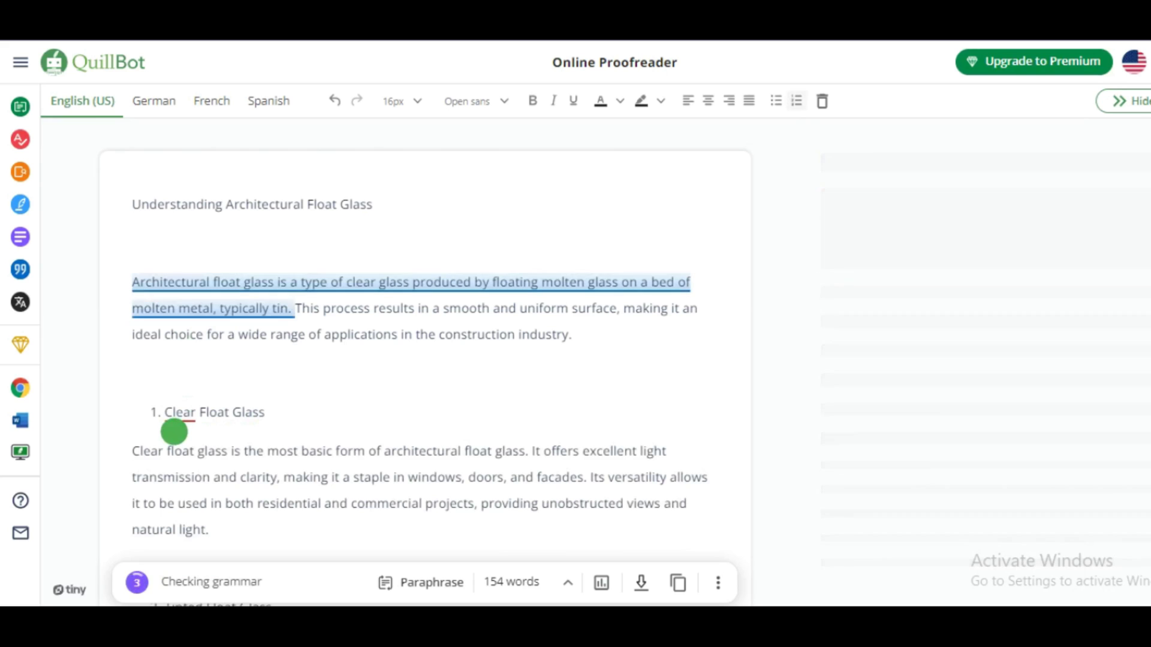
{"action": "left_click", "coordinate": [148, 403]}
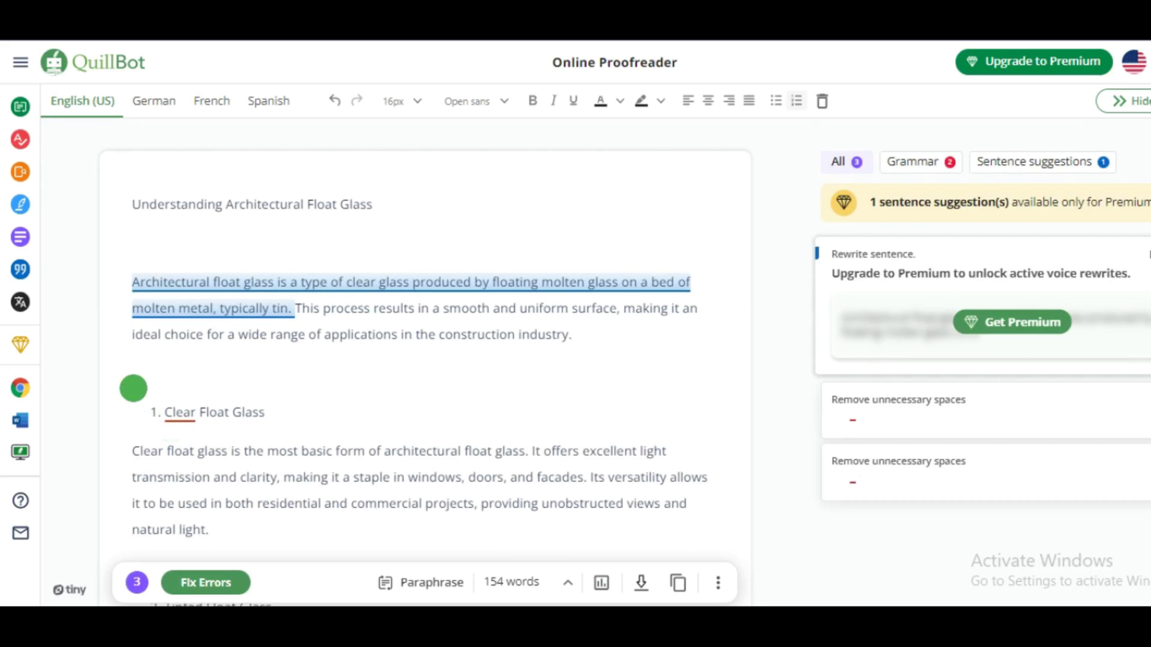
{"action": "key", "text": "BackSpace"}
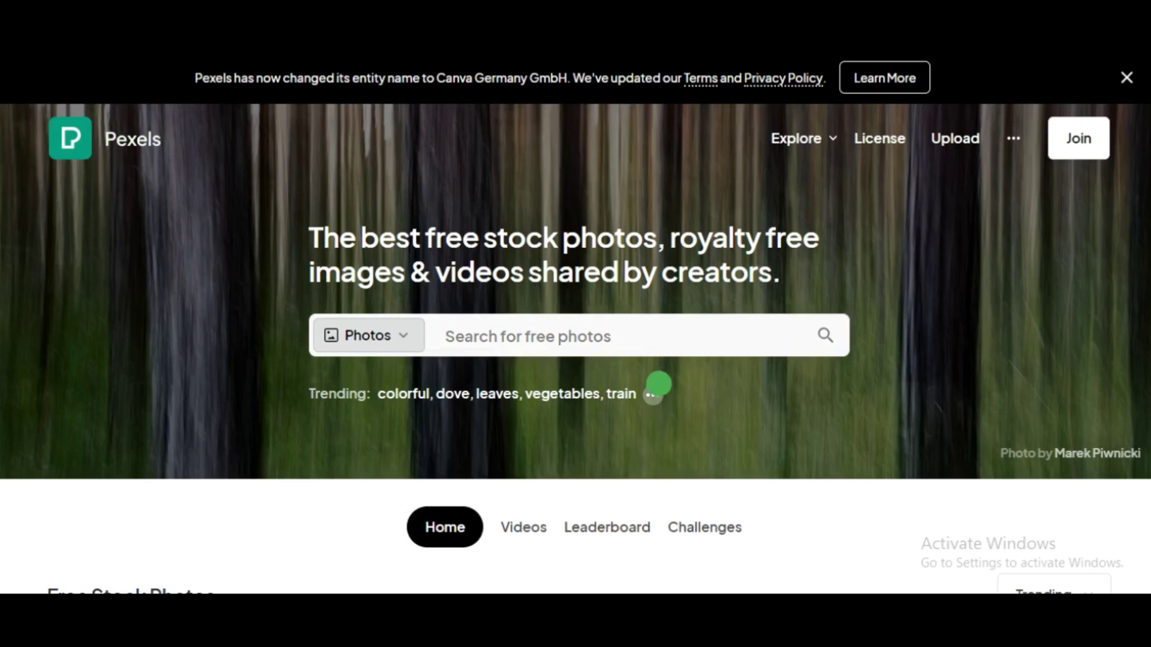
Search Pexels for 'healthy seniors' photos
{"action": "left_click", "coordinate": [457, 330]}
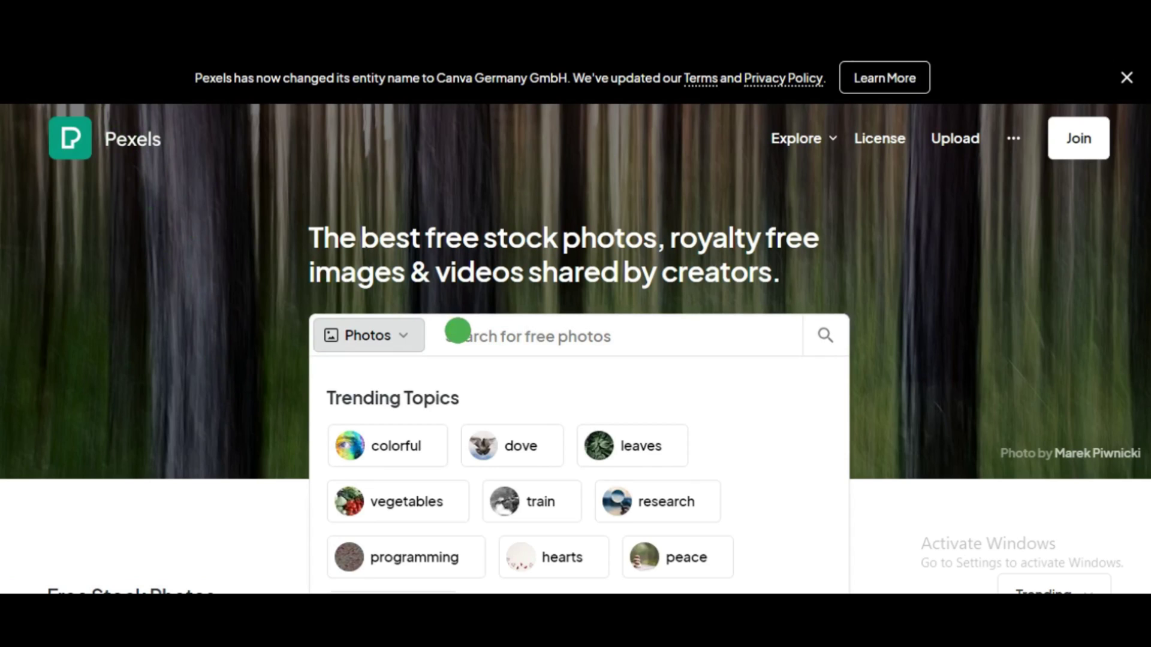
{"action": "type", "text": "heal"}
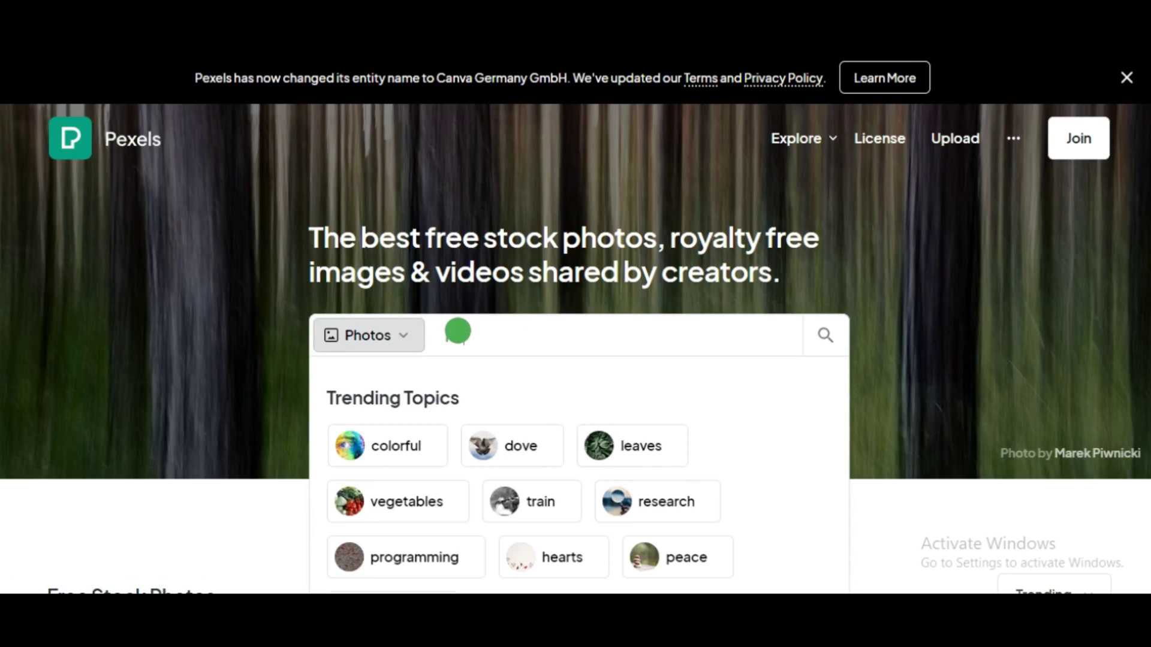
{"action": "type", "text": "thy"}
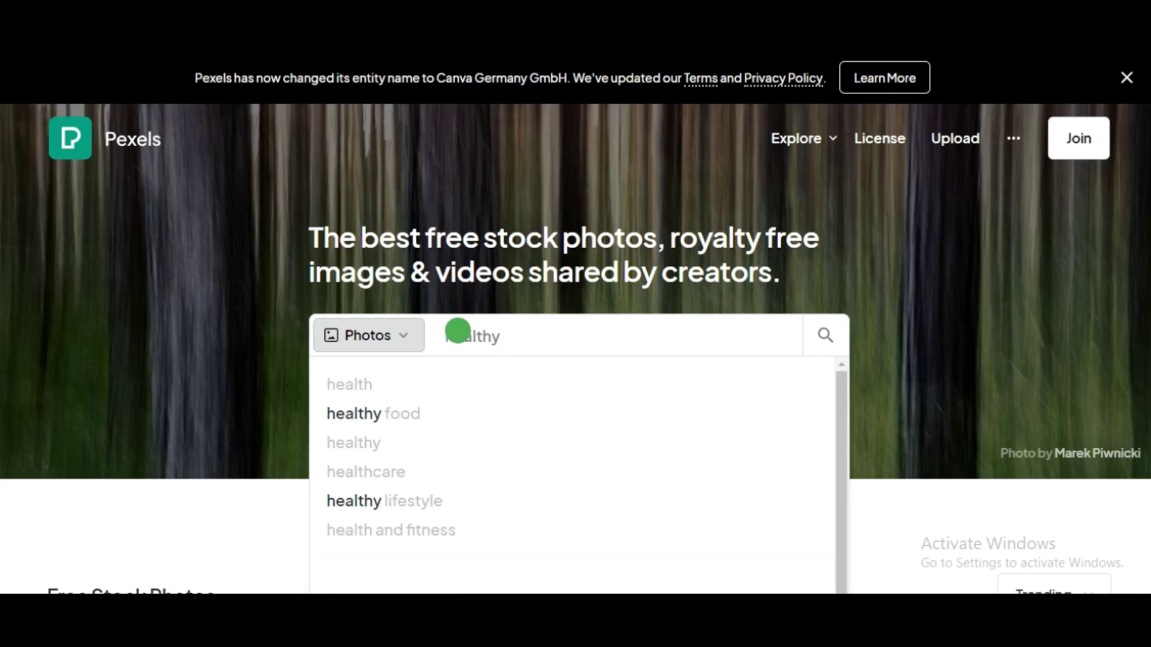
{"action": "type", "text": " sen"}
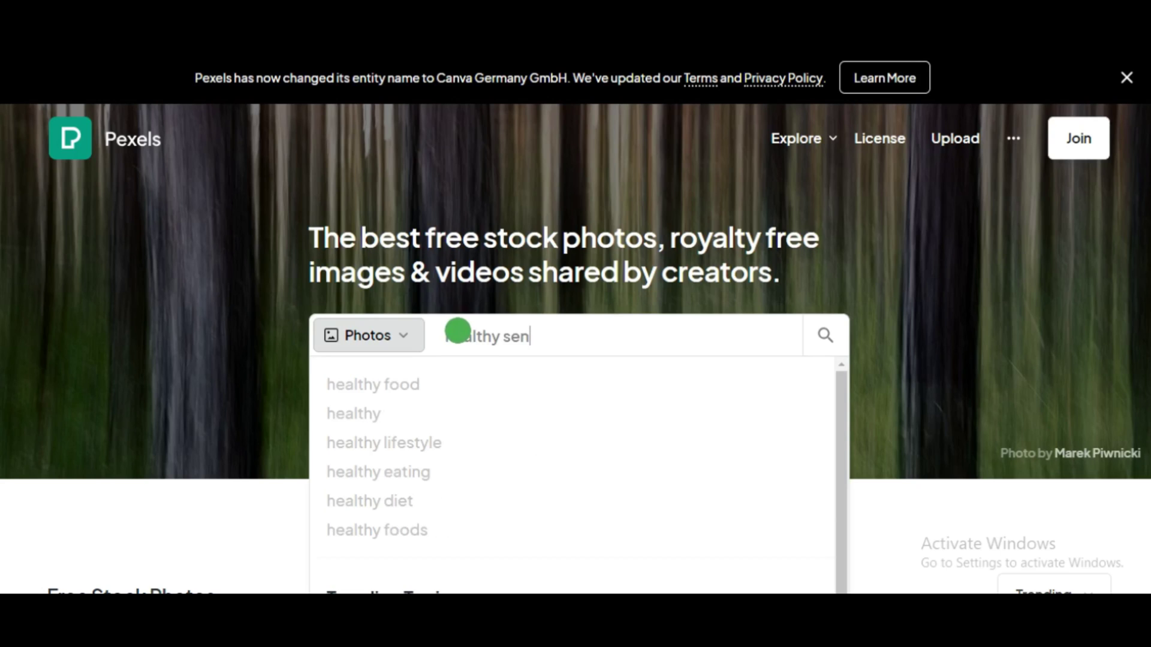
{"action": "type", "text": "iors"}
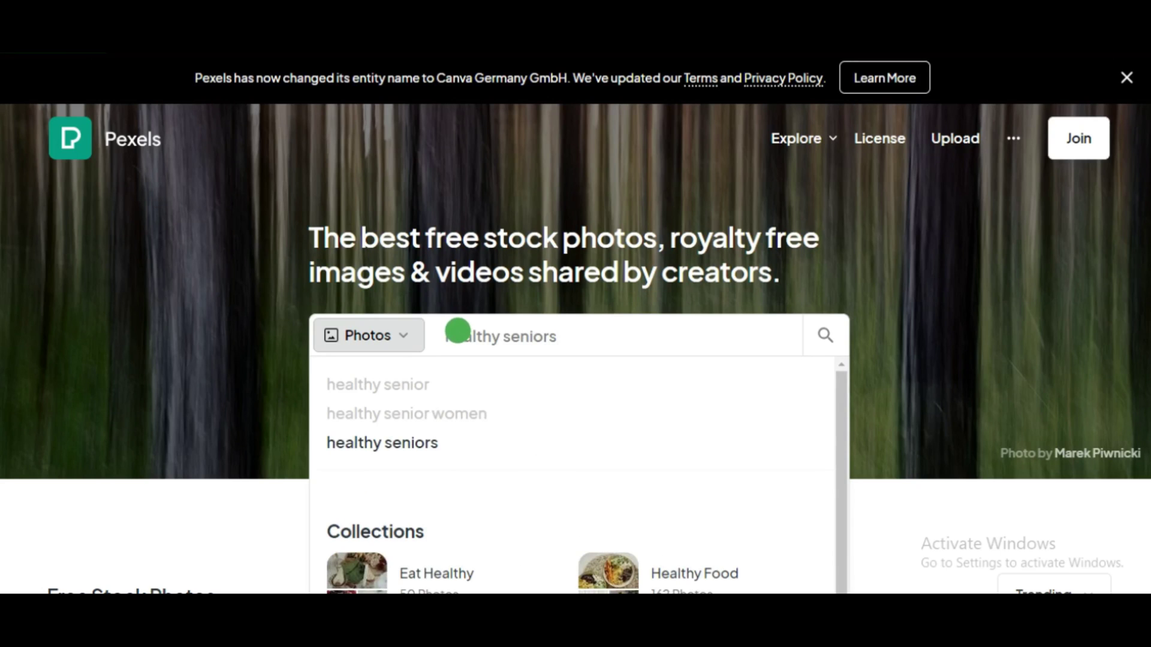
{"action": "key", "text": "Return"}
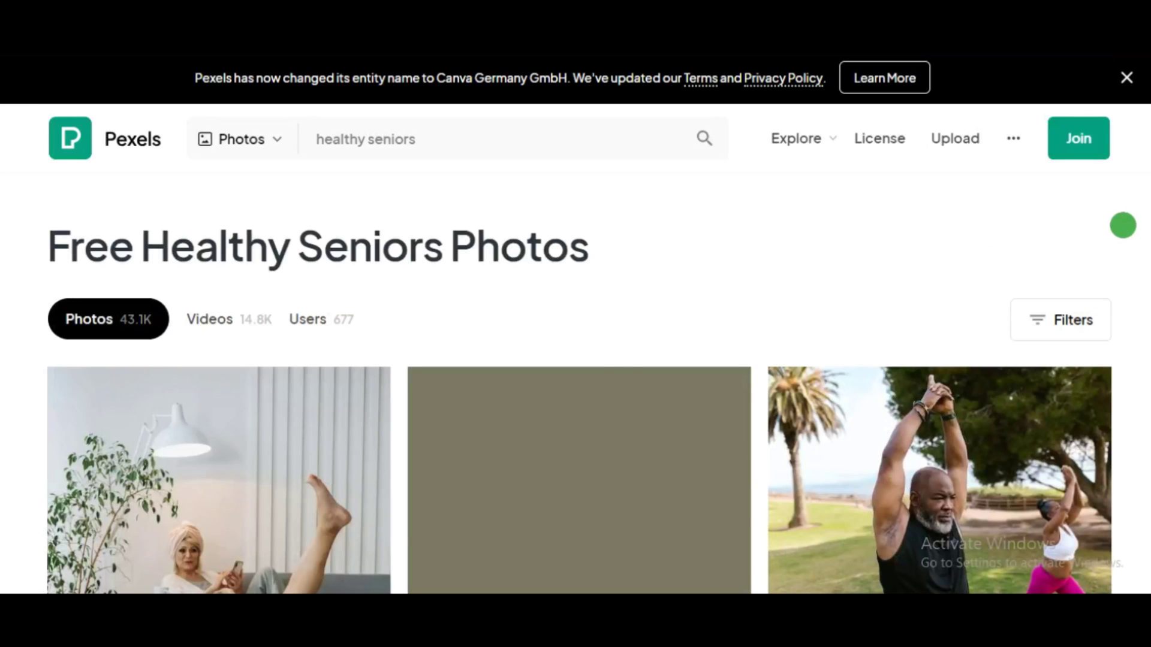
Download the photo of an older couple preparing fruit in the kitchen and dismiss the thank-you popup
{"action": "scroll", "coordinate": [579, 384], "scroll_direction": "down", "scroll_amount": 4}
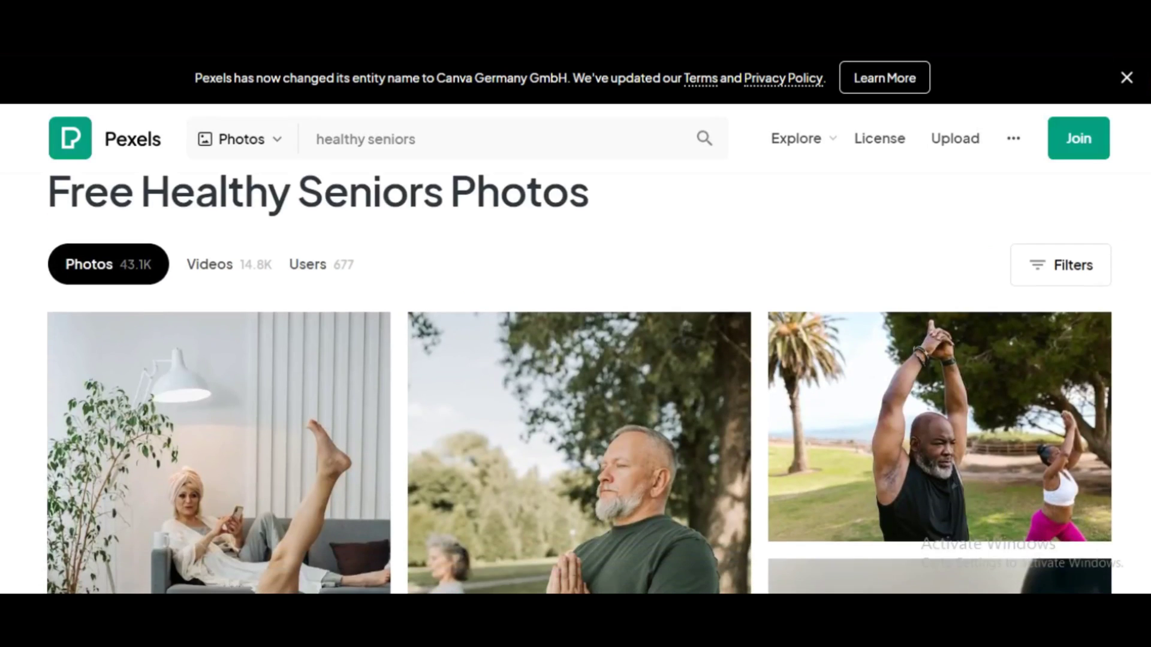
{"action": "scroll", "coordinate": [1148, 128], "scroll_direction": "down", "scroll_amount": 8}
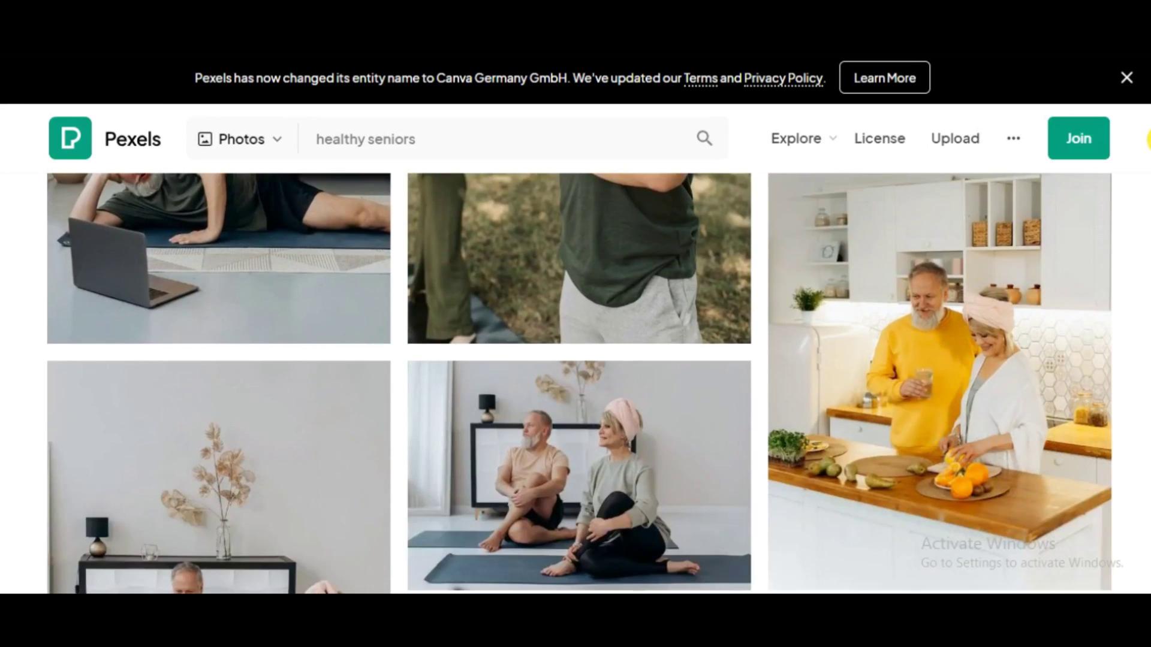
{"action": "scroll", "coordinate": [1145, 181], "scroll_direction": "down", "scroll_amount": 7}
{"action": "scroll", "coordinate": [1144, 234], "scroll_direction": "down", "scroll_amount": 8}
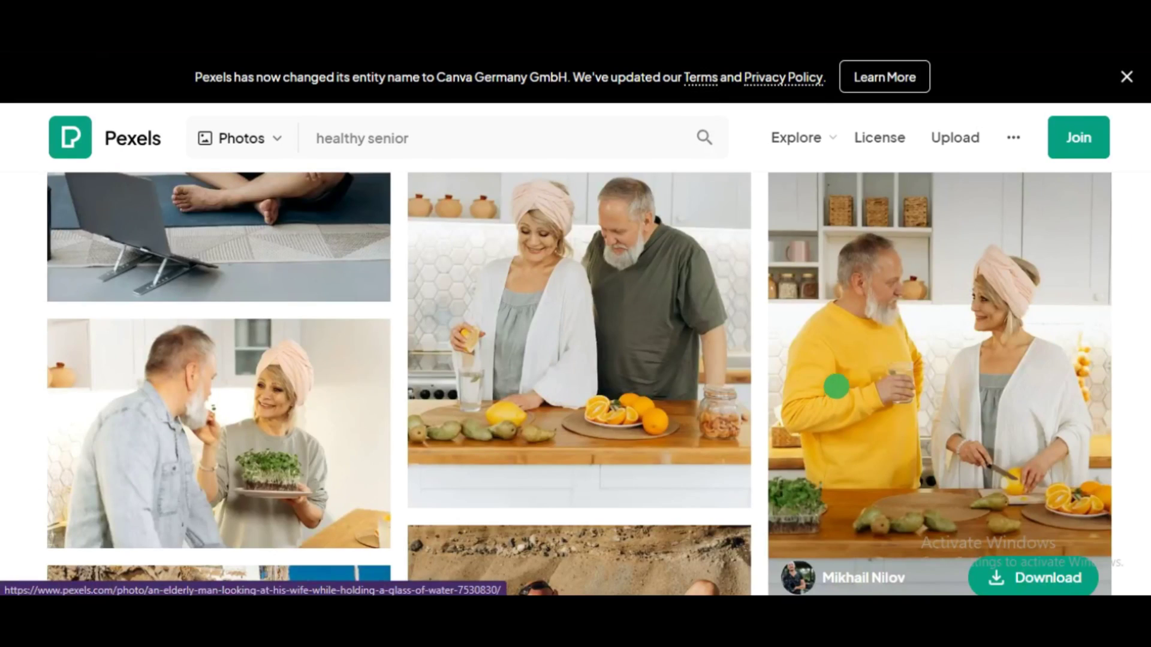
{"action": "scroll", "coordinate": [1148, 446], "scroll_direction": "down", "scroll_amount": 4}
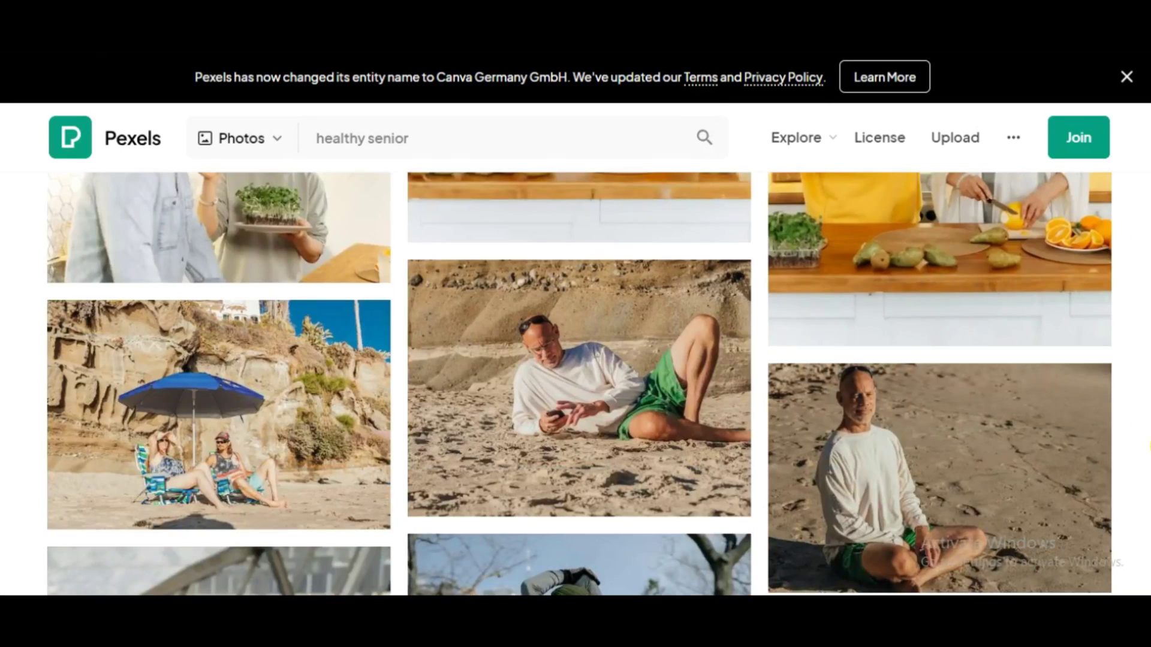
{"action": "scroll", "coordinate": [1148, 447], "scroll_direction": "up", "scroll_amount": 2}
{"action": "mouse_move", "coordinate": [929, 384]}
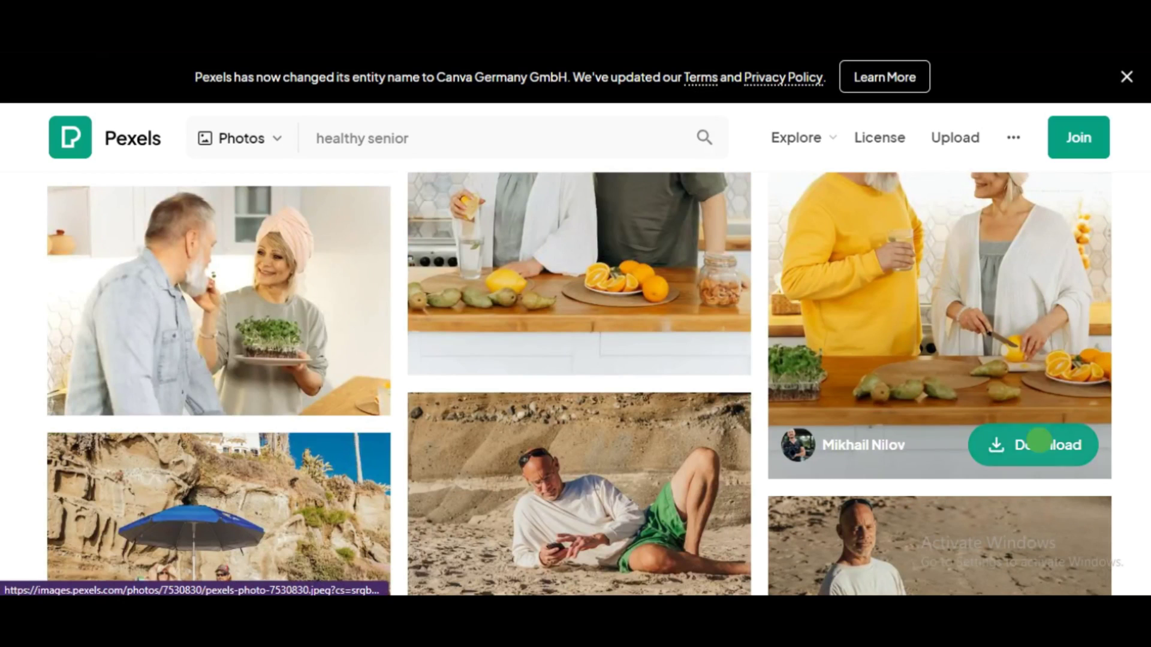
{"action": "left_click", "coordinate": [1039, 443]}
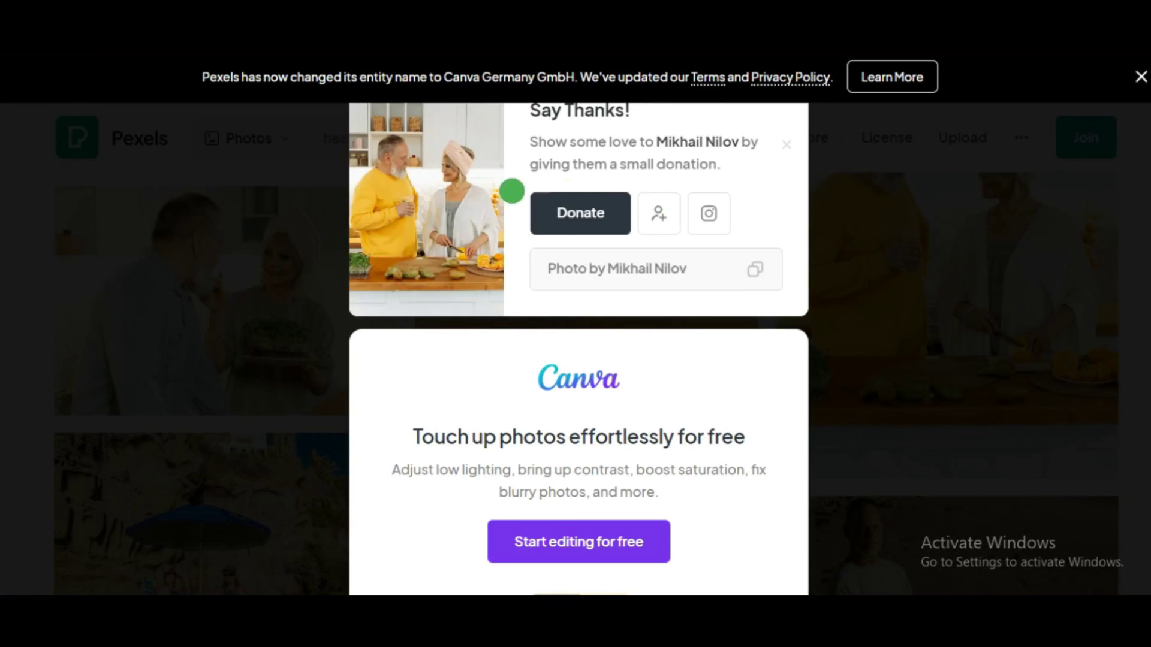
{"action": "left_click", "coordinate": [1121, 427]}
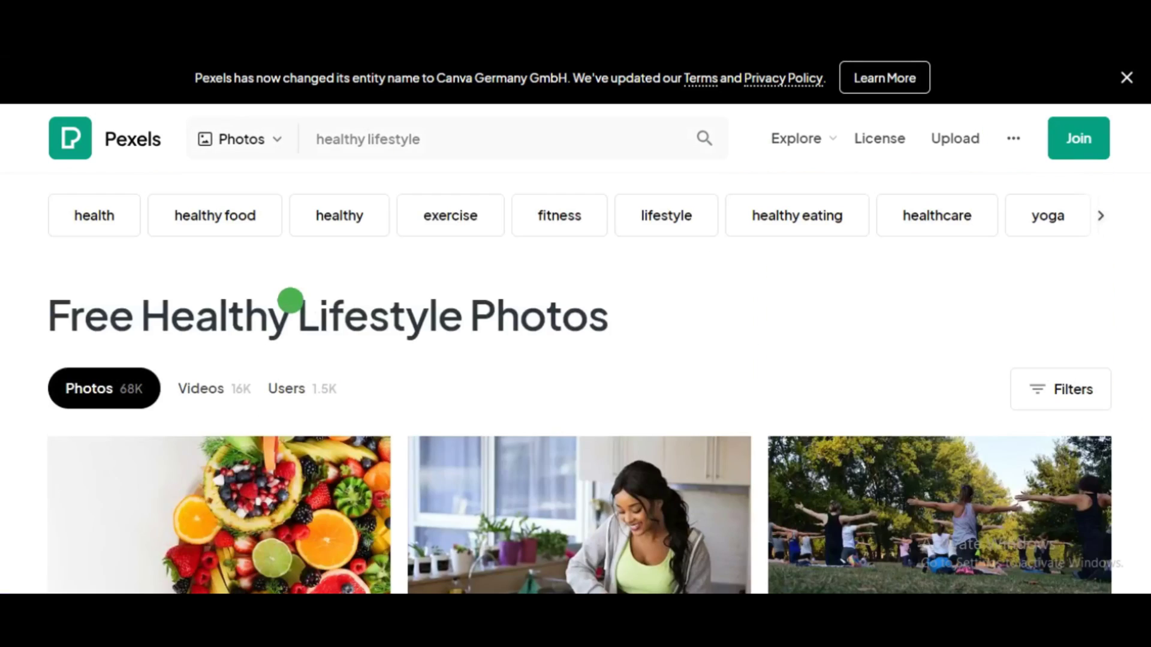
Scroll through the Pexels Healthy Lifestyle photo results
{"action": "scroll", "coordinate": [1144, 192], "scroll_direction": "down", "scroll_amount": 15}
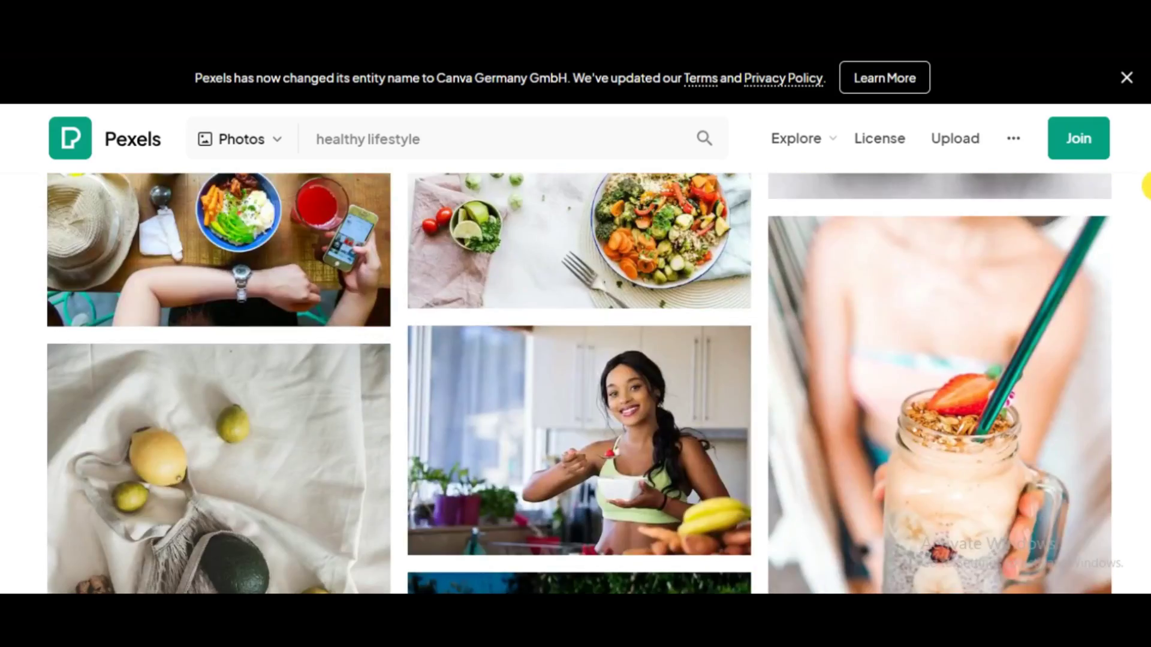
{"action": "scroll", "coordinate": [1144, 206], "scroll_direction": "down", "scroll_amount": 15}
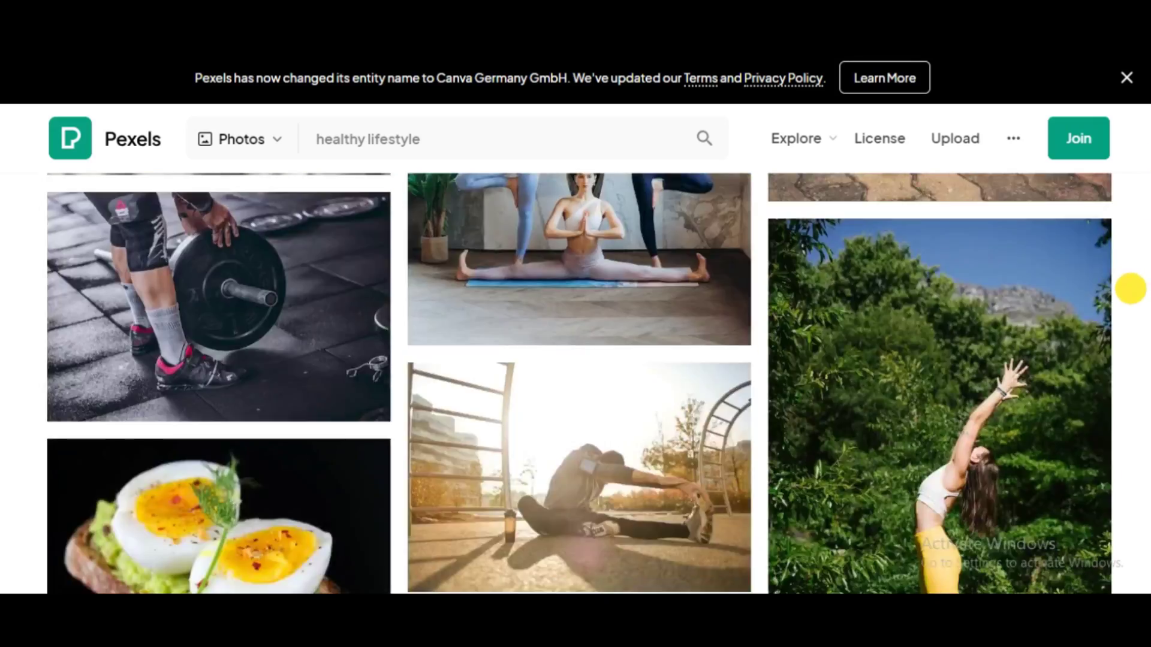
{"action": "scroll", "coordinate": [1129, 277], "scroll_direction": "down", "scroll_amount": 15}
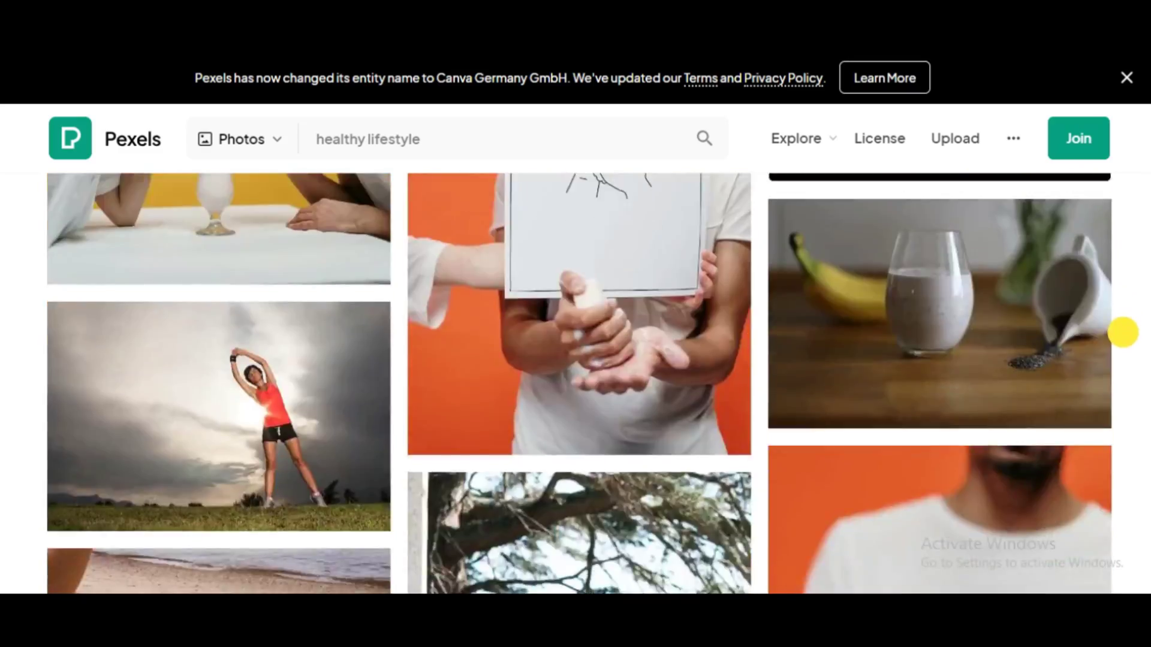
{"action": "scroll", "coordinate": [1110, 377], "scroll_direction": "down", "scroll_amount": 8}
{"action": "scroll", "coordinate": [1109, 377], "scroll_direction": "up", "scroll_amount": 5}
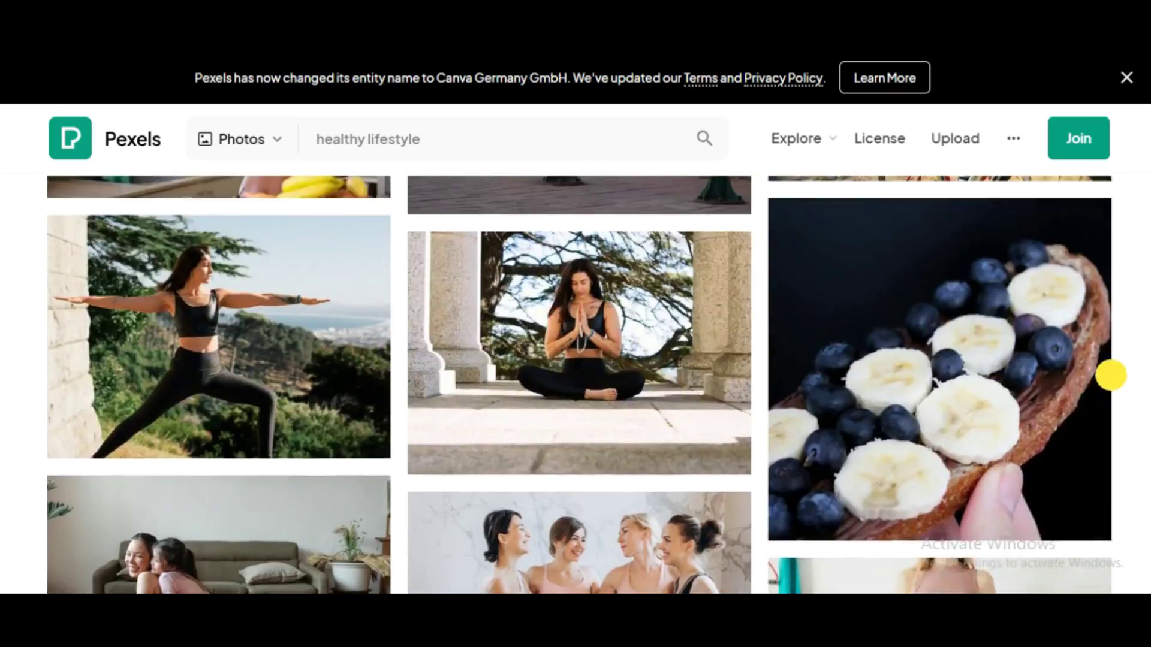
{"action": "scroll", "coordinate": [1138, 257], "scroll_direction": "up", "scroll_amount": 3}
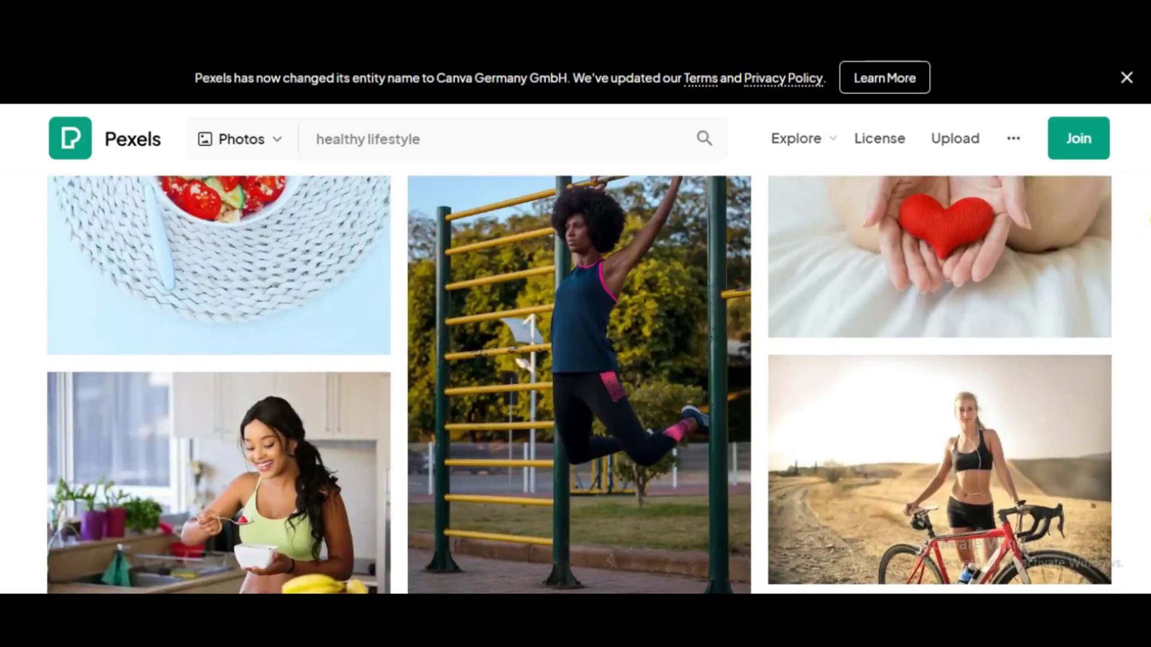
{"action": "scroll", "coordinate": [1138, 257], "scroll_direction": "down", "scroll_amount": 6}
{"action": "scroll", "coordinate": [1145, 299], "scroll_direction": "down", "scroll_amount": 15}
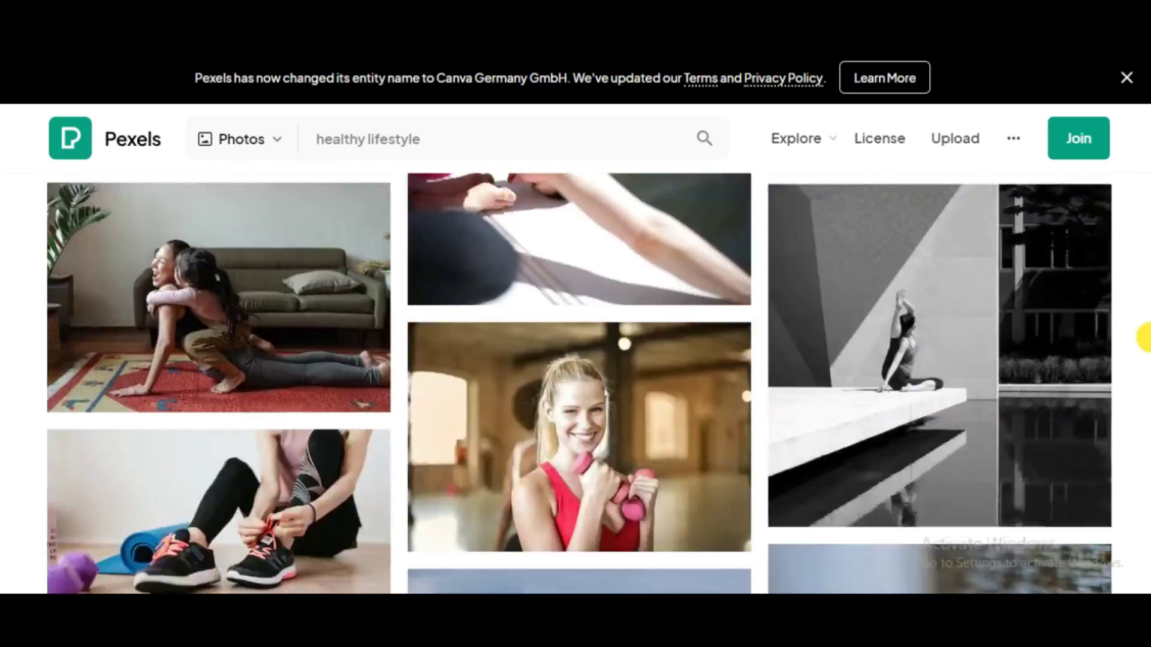
{"action": "scroll", "coordinate": [1141, 360], "scroll_direction": "down", "scroll_amount": 5}
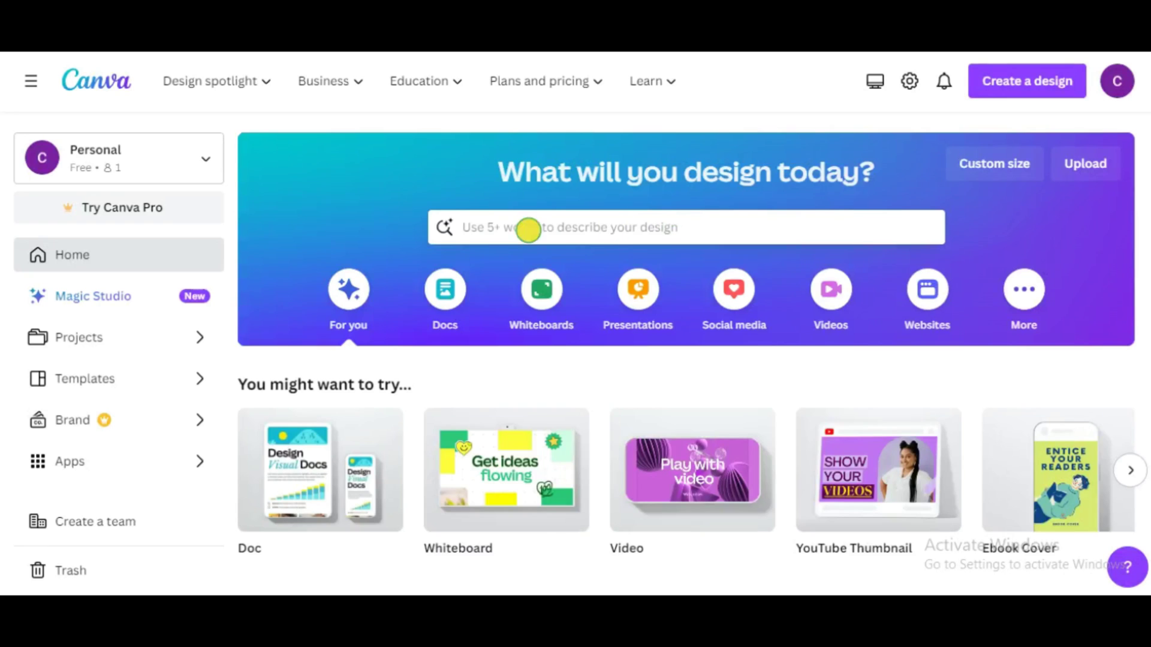
Search Canva templates for 'ebook healthy diet' and browse the results
{"action": "left_click", "coordinate": [528, 230]}
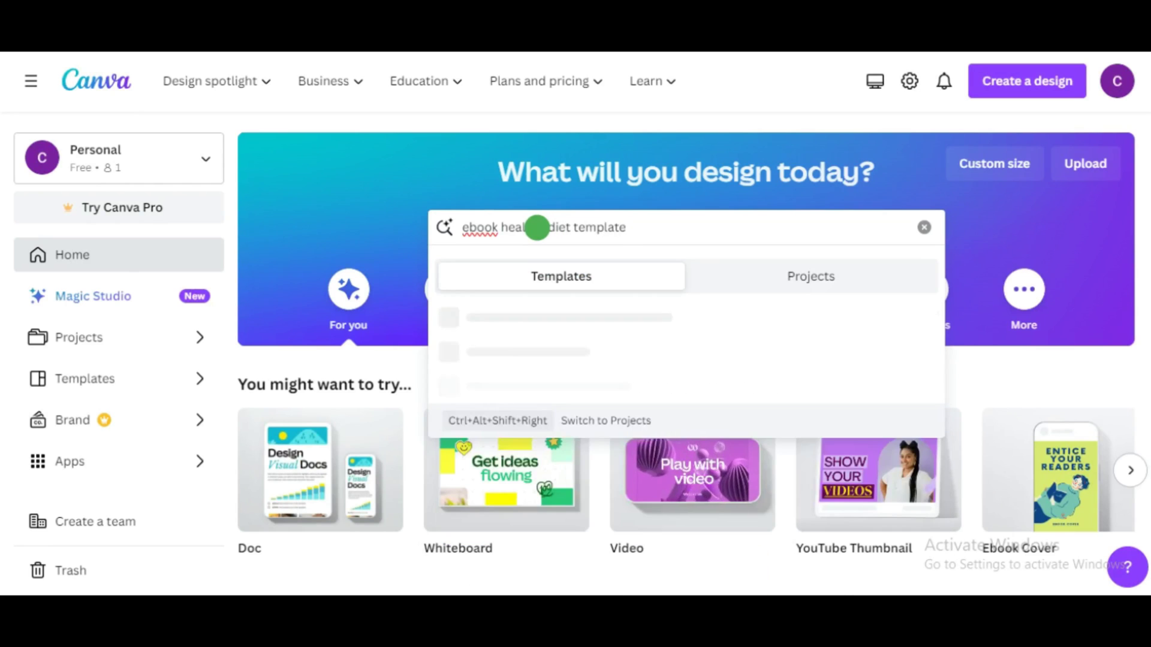
{"action": "key", "text": "Return"}
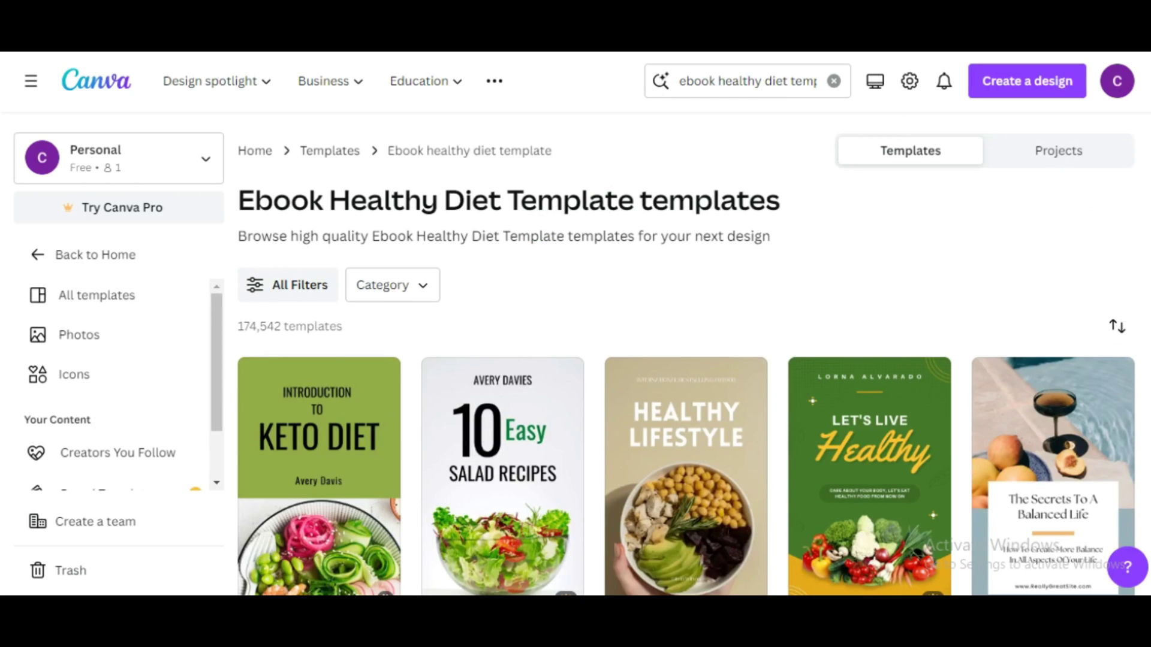
{"action": "scroll", "coordinate": [686, 354], "scroll_direction": "down", "scroll_amount": 7}
{"action": "scroll", "coordinate": [685, 354], "scroll_direction": "up", "scroll_amount": 4}
{"action": "scroll", "coordinate": [686, 354], "scroll_direction": "down", "scroll_amount": 8}
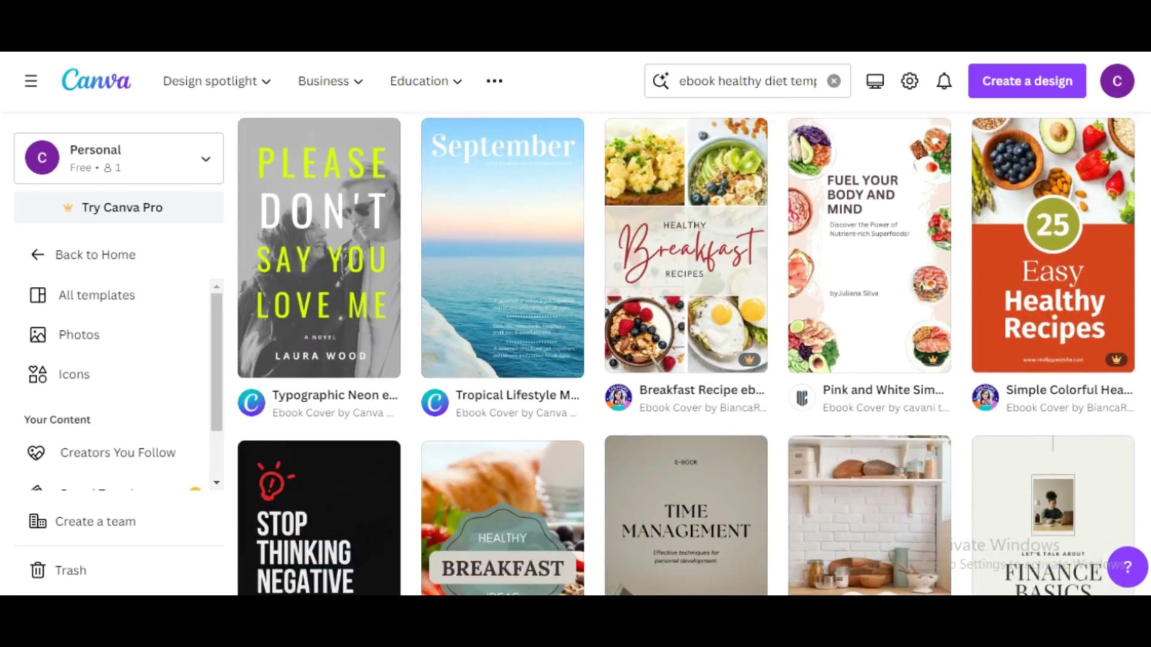
{"action": "scroll", "coordinate": [686, 354], "scroll_direction": "down", "scroll_amount": 11}
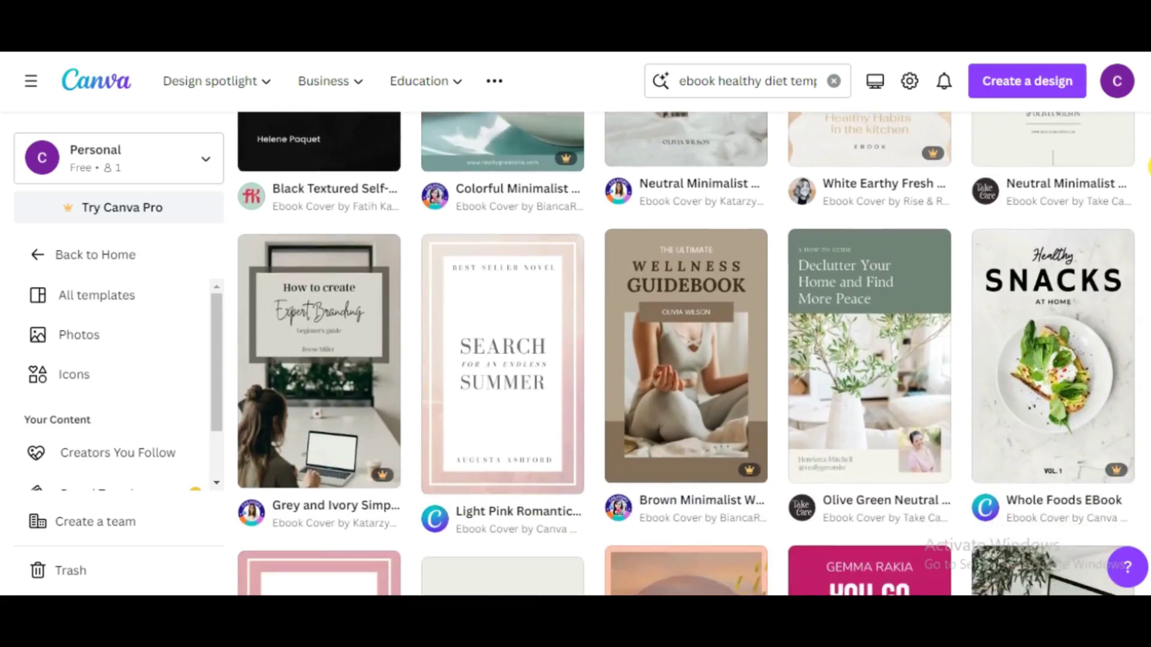
{"action": "scroll", "coordinate": [1148, 186], "scroll_direction": "down", "scroll_amount": 15}
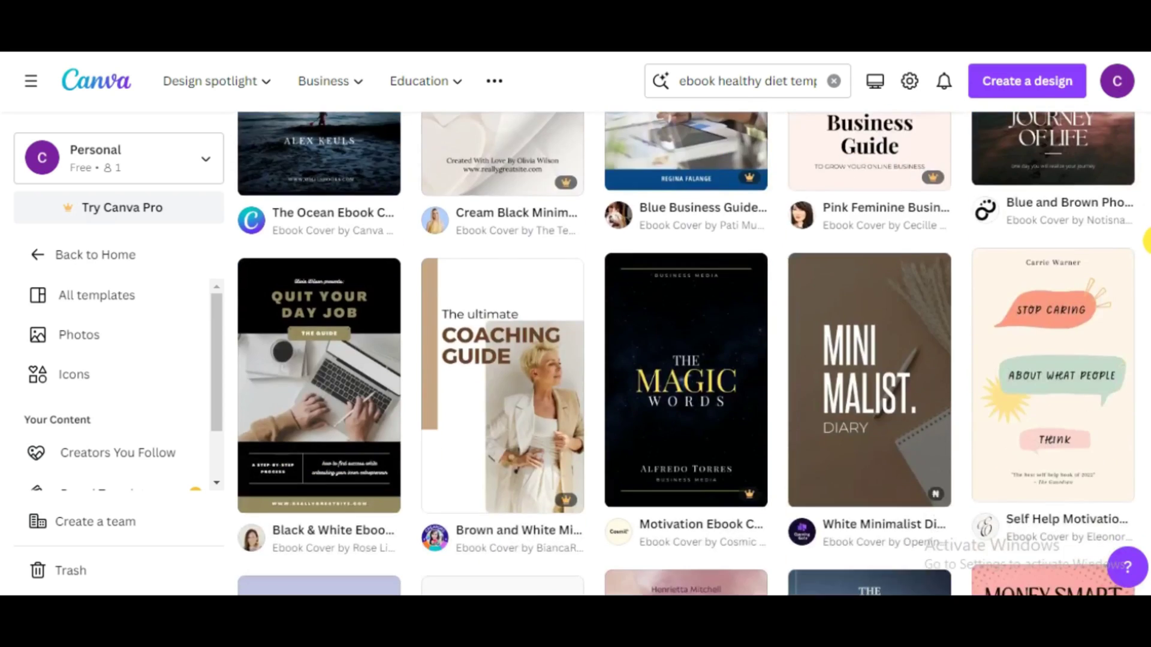
{"action": "scroll", "coordinate": [1148, 270], "scroll_direction": "down", "scroll_amount": 5}
{"action": "scroll", "coordinate": [1148, 287], "scroll_direction": "down", "scroll_amount": 10}
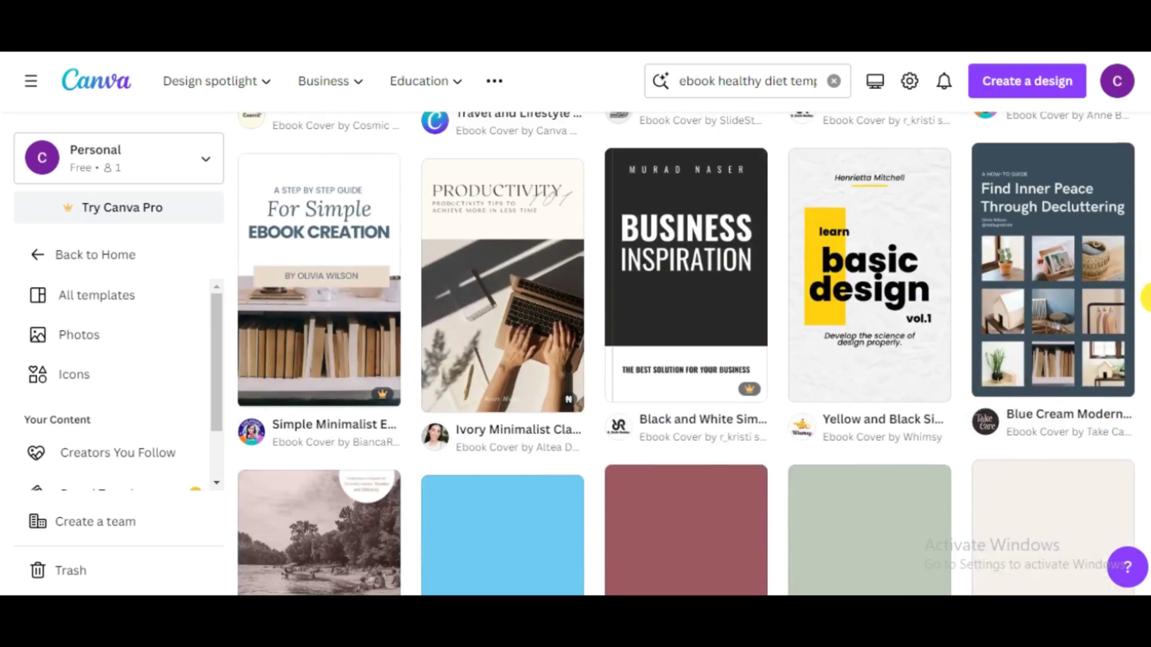
{"action": "scroll", "coordinate": [1145, 333], "scroll_direction": "down", "scroll_amount": 15}
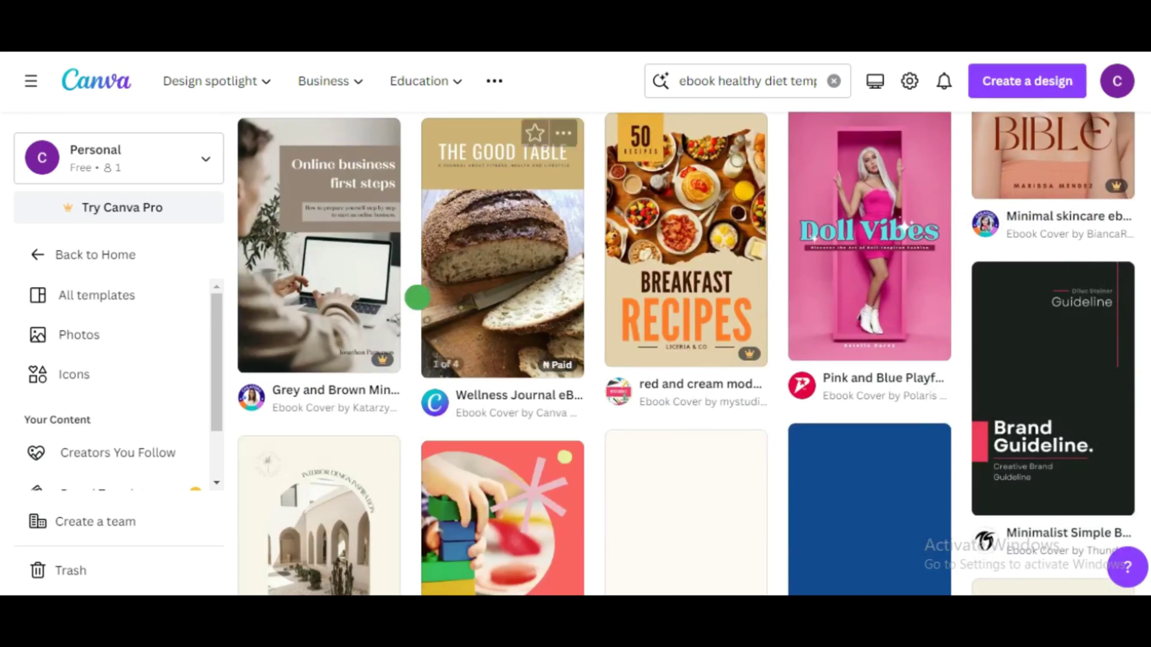
Scroll further down to find the Olive Green Neutral Declutter Simple Living template card
{"action": "mouse_move", "coordinate": [485, 316]}
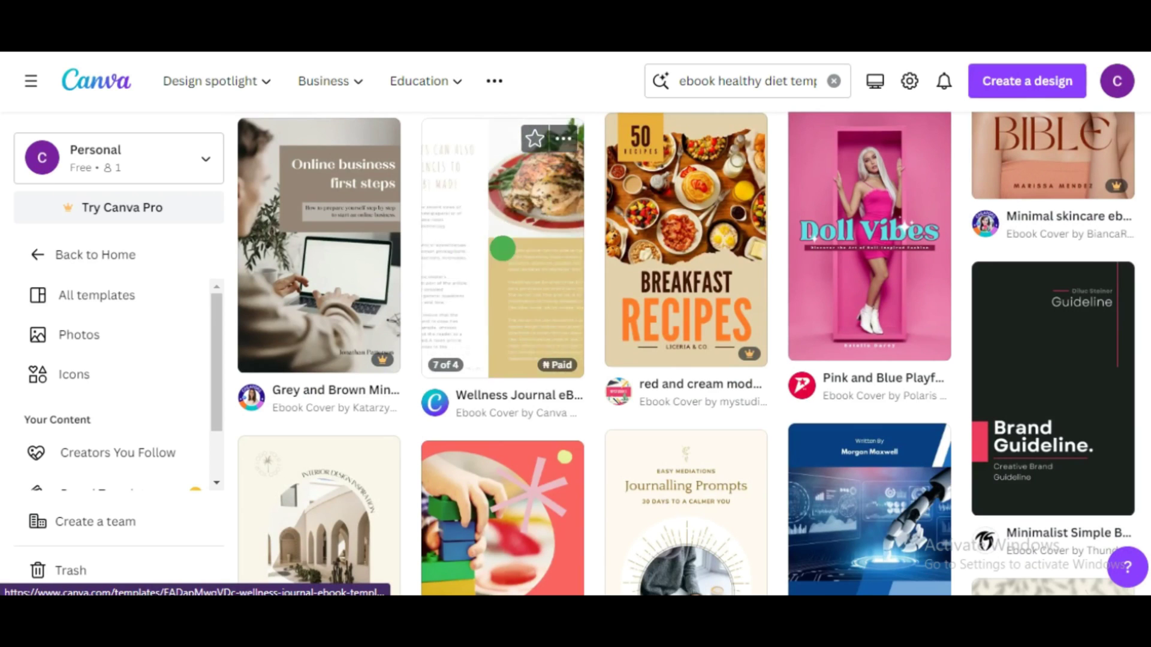
{"action": "scroll", "coordinate": [822, 301], "scroll_direction": "down", "scroll_amount": 10}
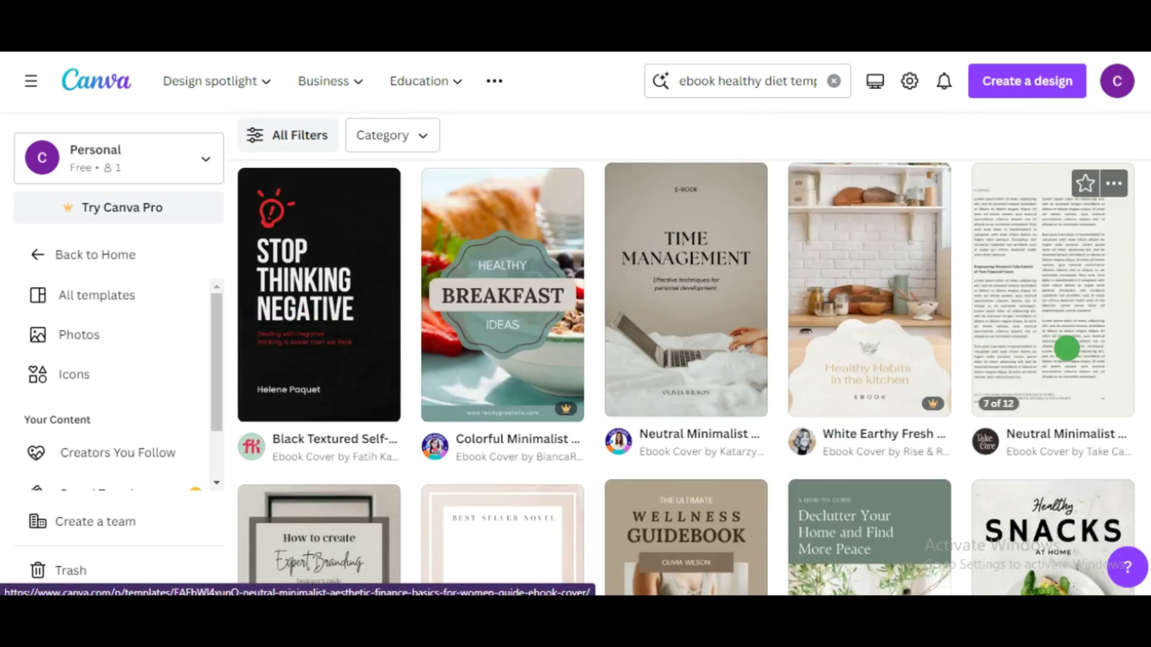
{"action": "scroll", "coordinate": [1067, 348], "scroll_direction": "down", "scroll_amount": 2}
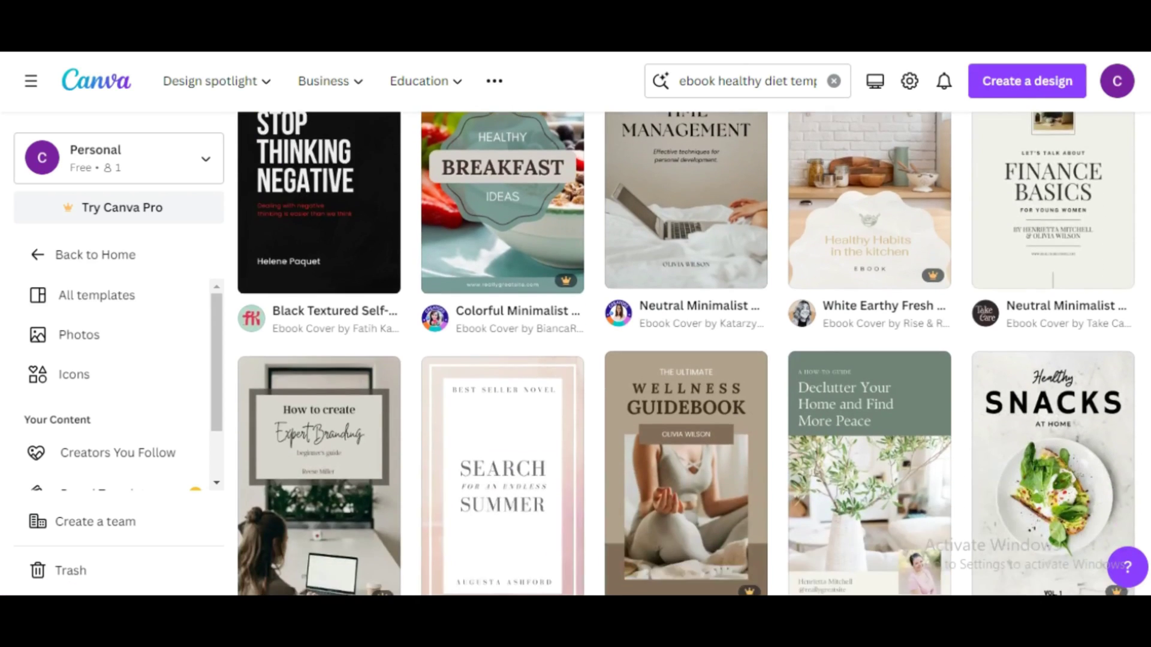
{"action": "scroll", "coordinate": [686, 354], "scroll_direction": "down", "scroll_amount": 2}
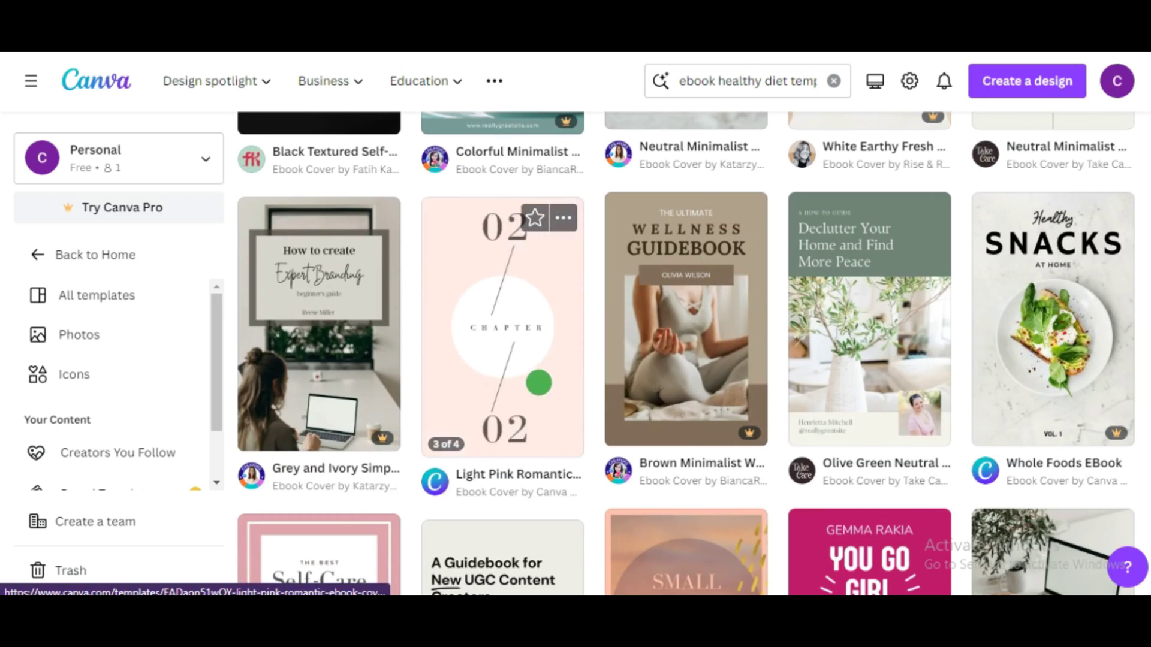
{"action": "mouse_move", "coordinate": [872, 391]}
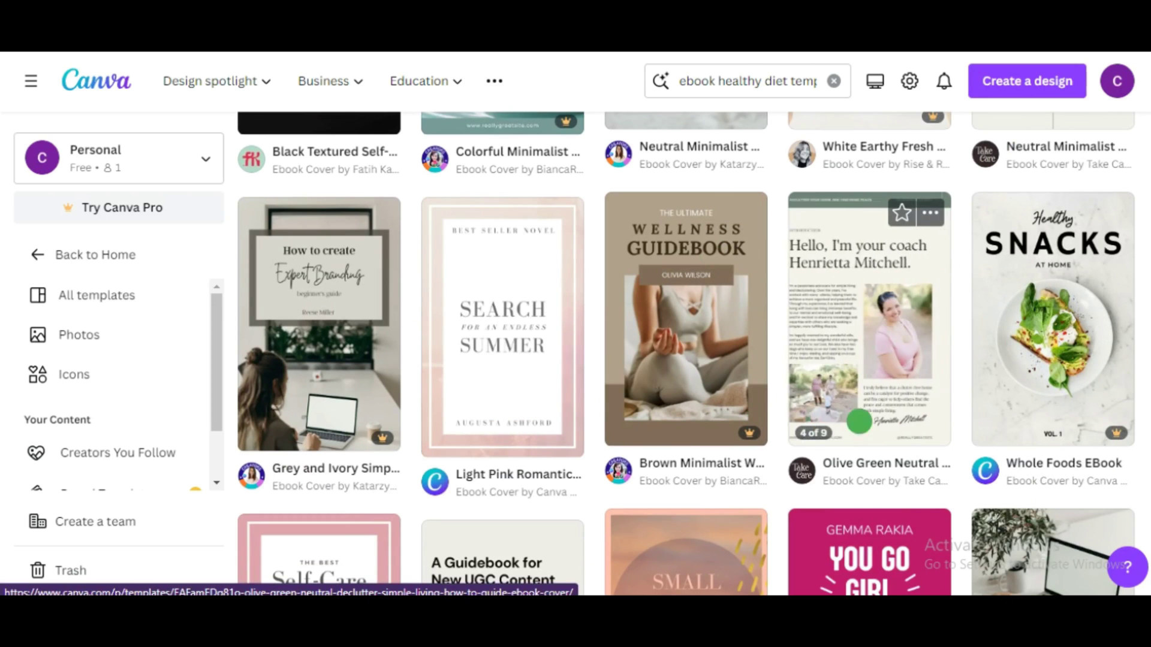
Open the Olive Green declutter template preview and look over its pages and similar templates
{"action": "left_click", "coordinate": [875, 335]}
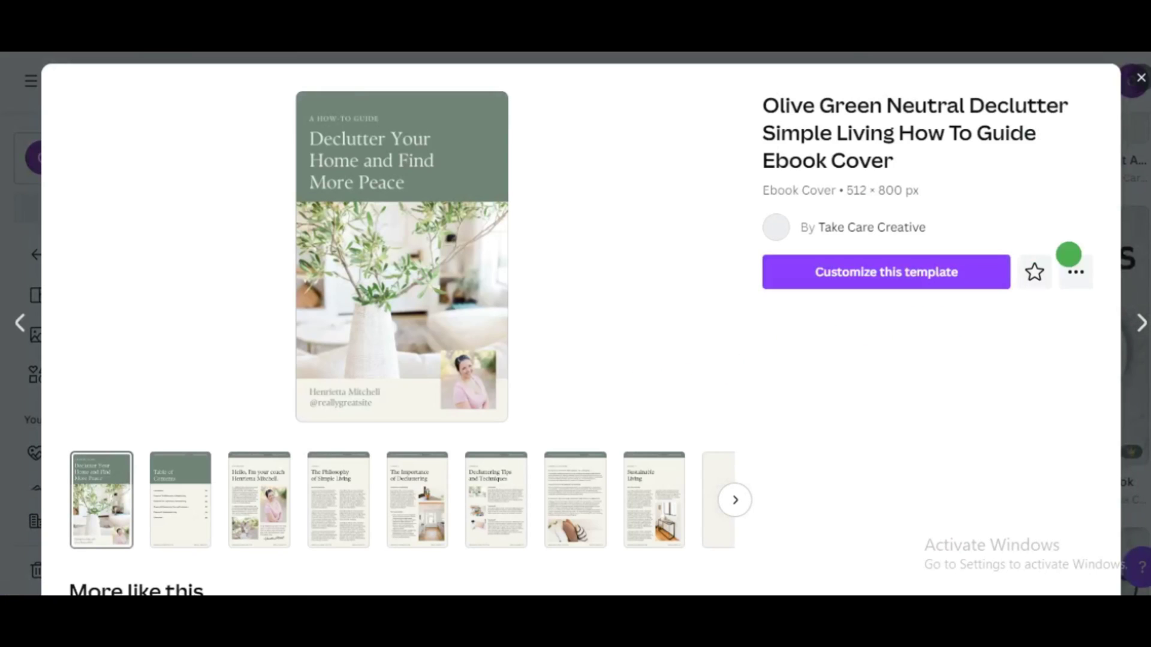
{"action": "scroll", "coordinate": [1088, 244], "scroll_direction": "down", "scroll_amount": 7}
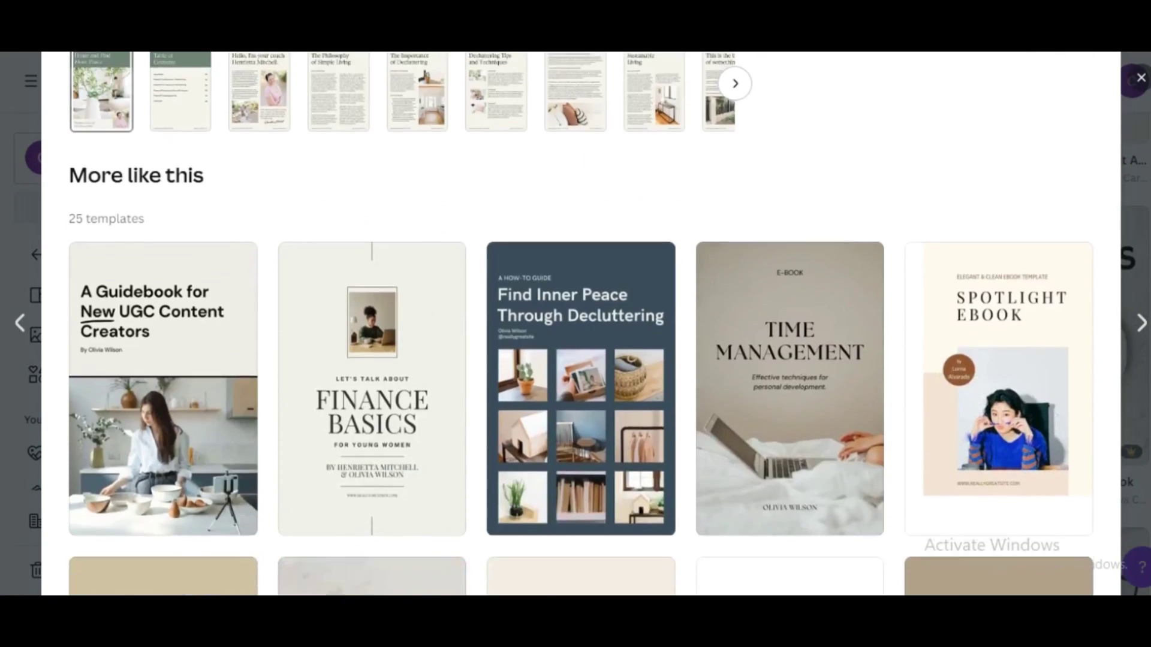
{"action": "scroll", "coordinate": [581, 323], "scroll_direction": "down", "scroll_amount": 15}
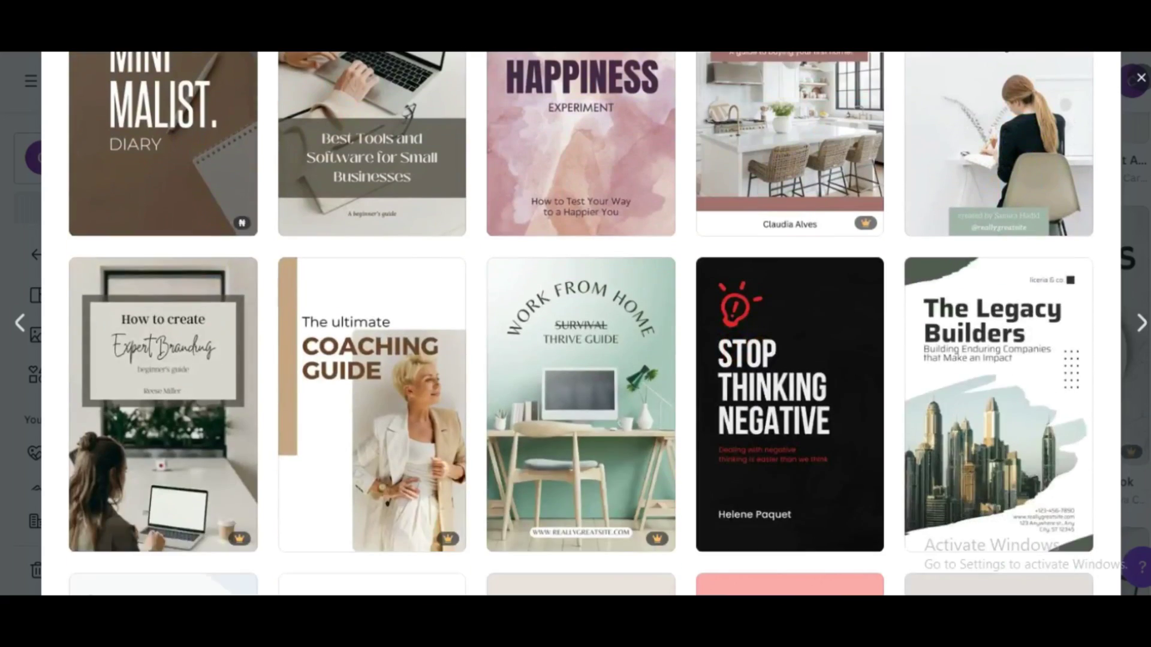
{"action": "scroll", "coordinate": [580, 324], "scroll_direction": "down", "scroll_amount": 2}
{"action": "scroll", "coordinate": [580, 324], "scroll_direction": "up", "scroll_amount": 20}
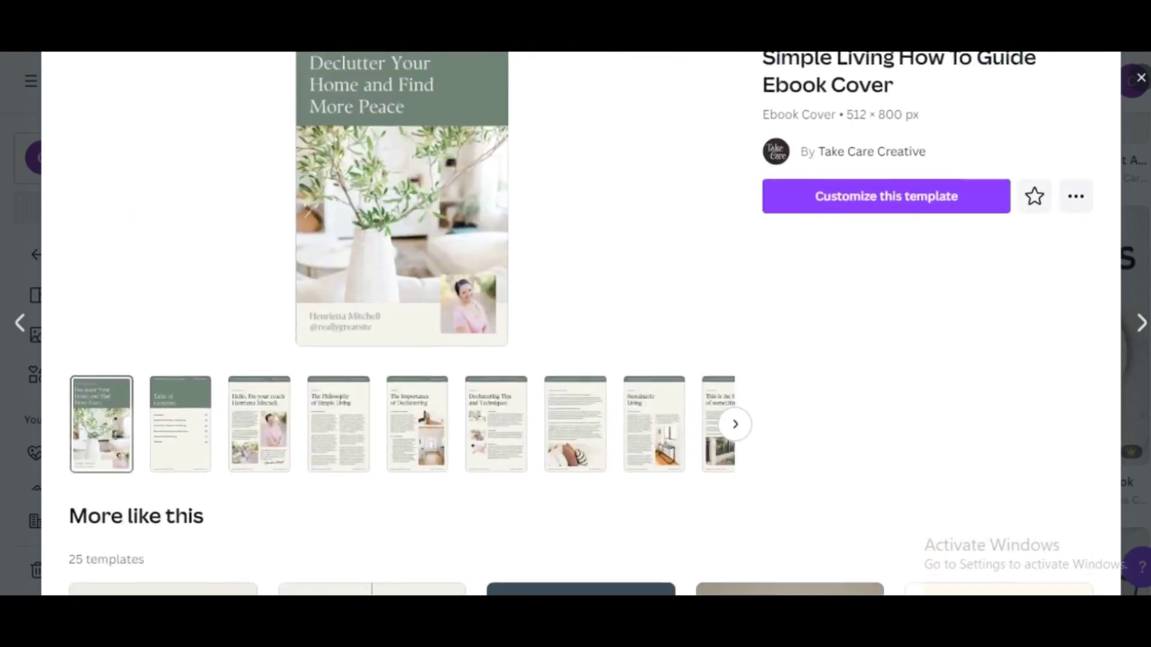
Open the template as an editable design, zoom to 54%, and scroll through its pages
{"action": "left_click", "coordinate": [866, 272]}
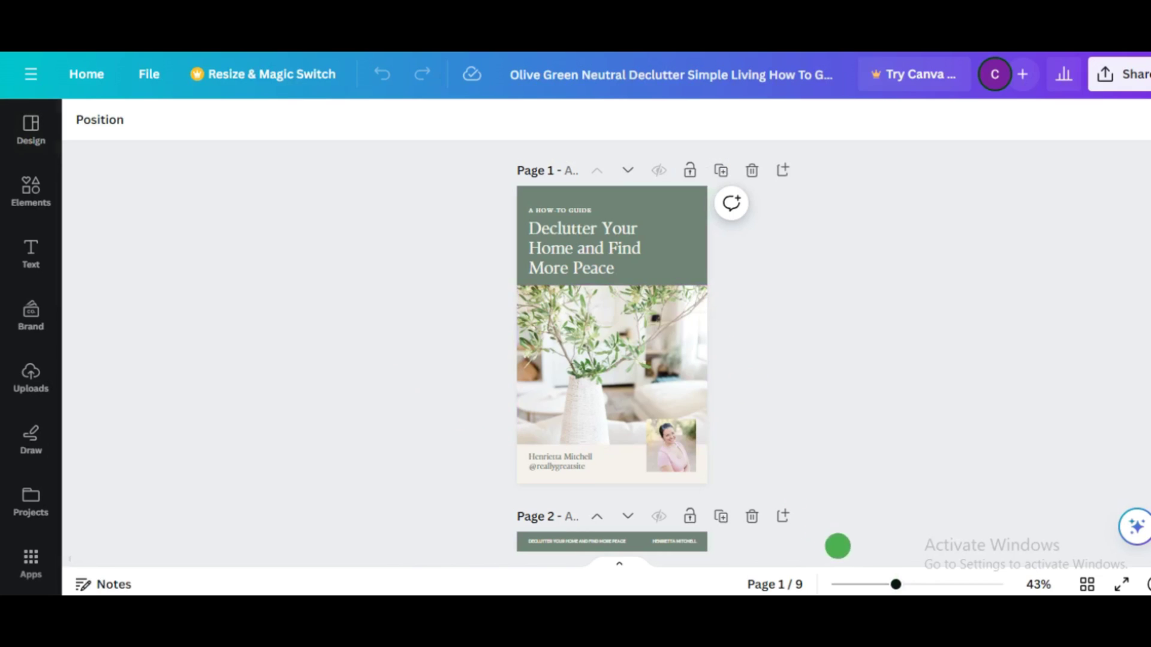
{"action": "left_click_drag", "start_coordinate": [896, 584], "coordinate": [905, 585]}
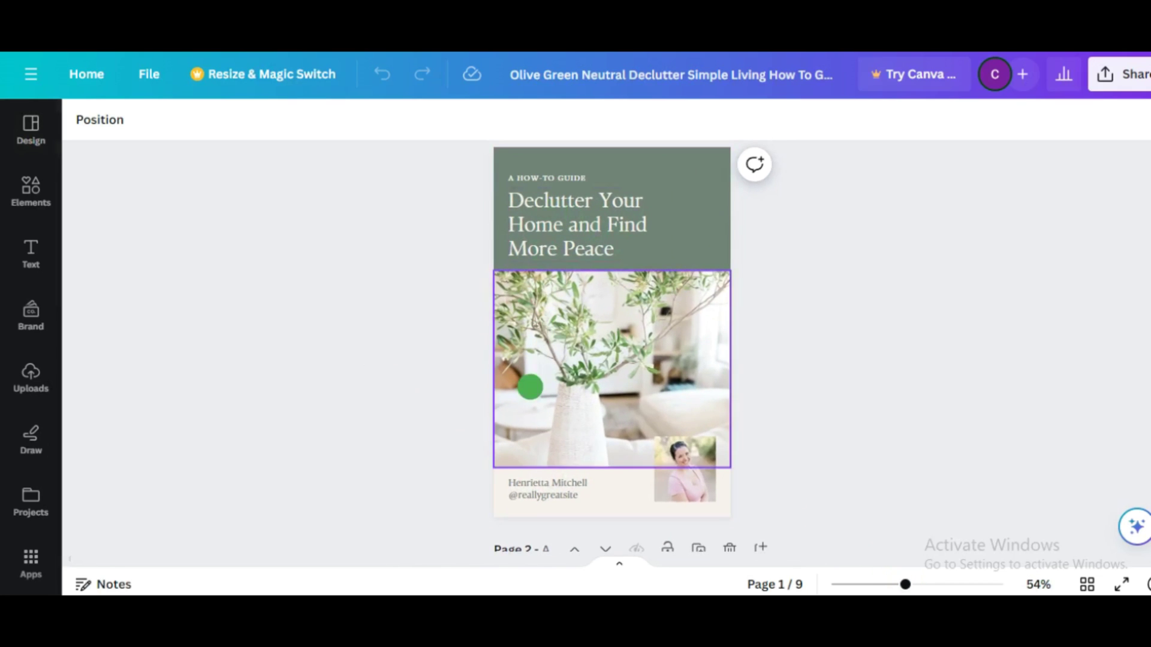
{"action": "left_click", "coordinate": [665, 387]}
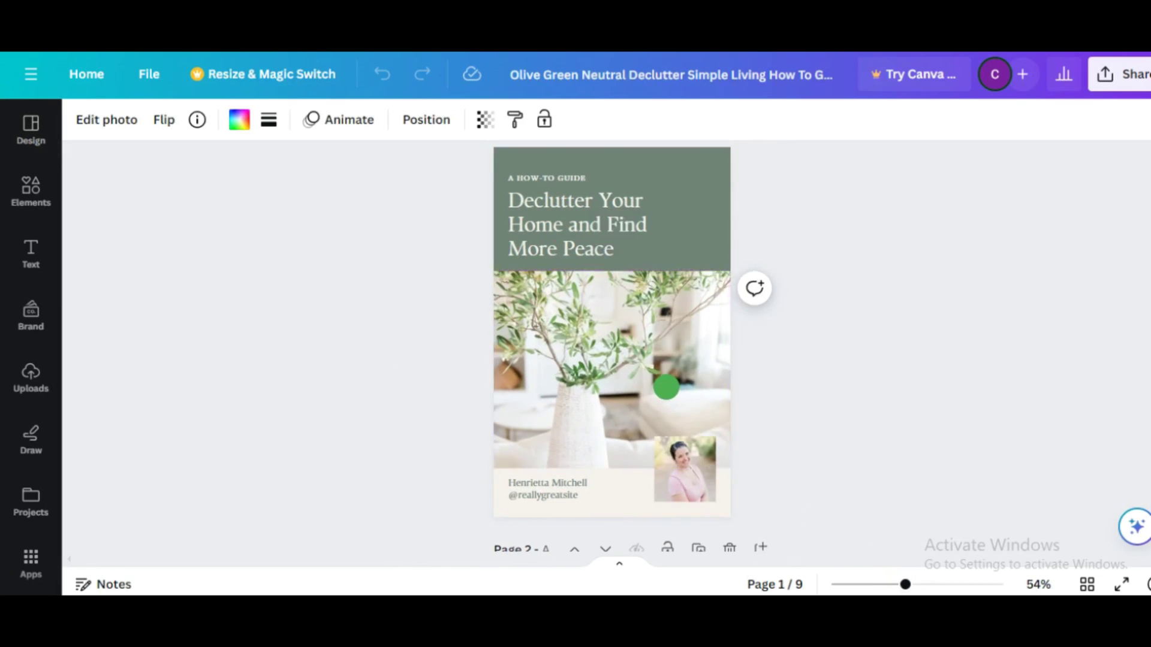
{"action": "left_click", "coordinate": [760, 436]}
{"action": "scroll", "coordinate": [759, 436], "scroll_direction": "down", "scroll_amount": 10}
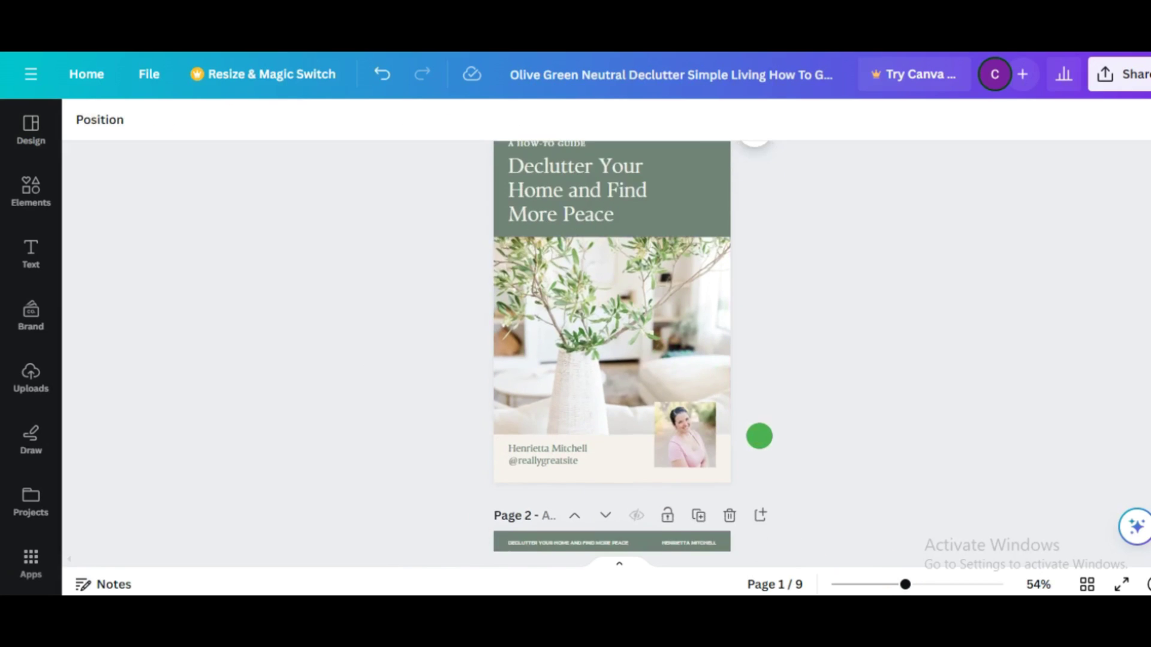
{"action": "scroll", "coordinate": [760, 436], "scroll_direction": "down", "scroll_amount": 15}
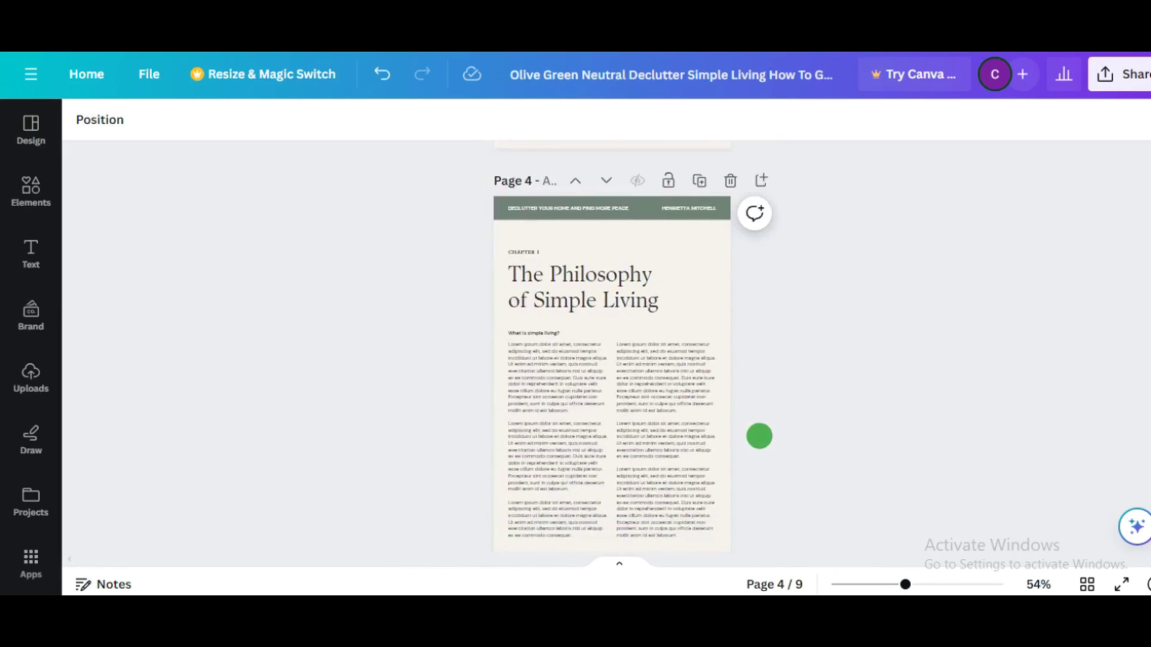
{"action": "scroll", "coordinate": [760, 436], "scroll_direction": "down", "scroll_amount": 15}
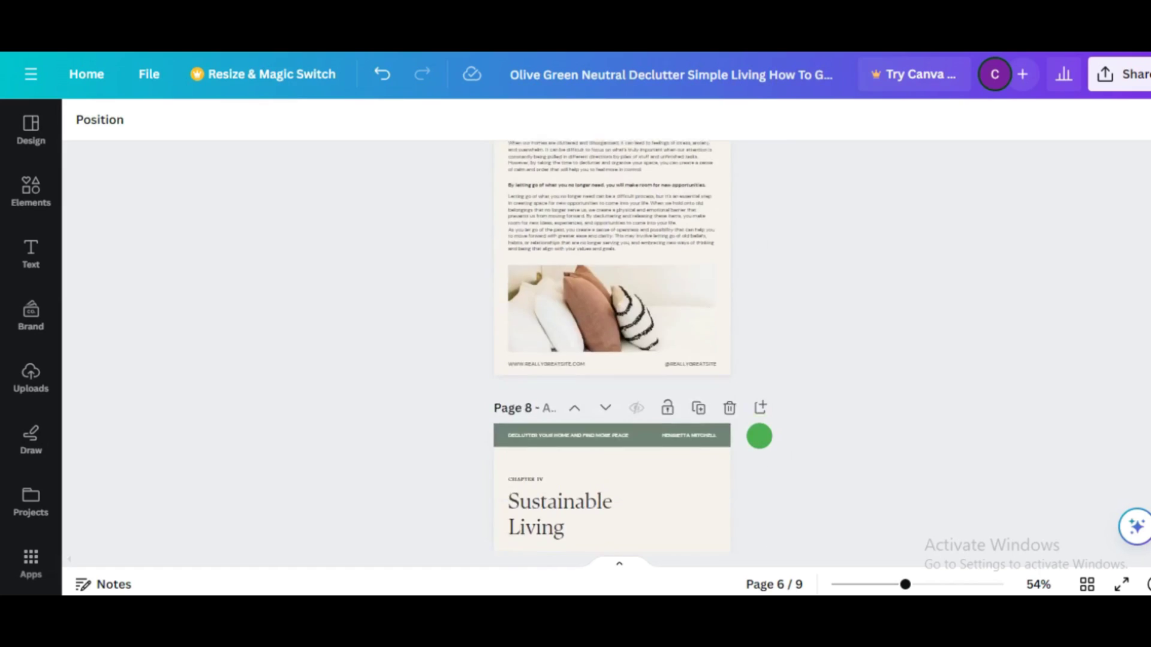
{"action": "scroll", "coordinate": [759, 435], "scroll_direction": "down", "scroll_amount": 5}
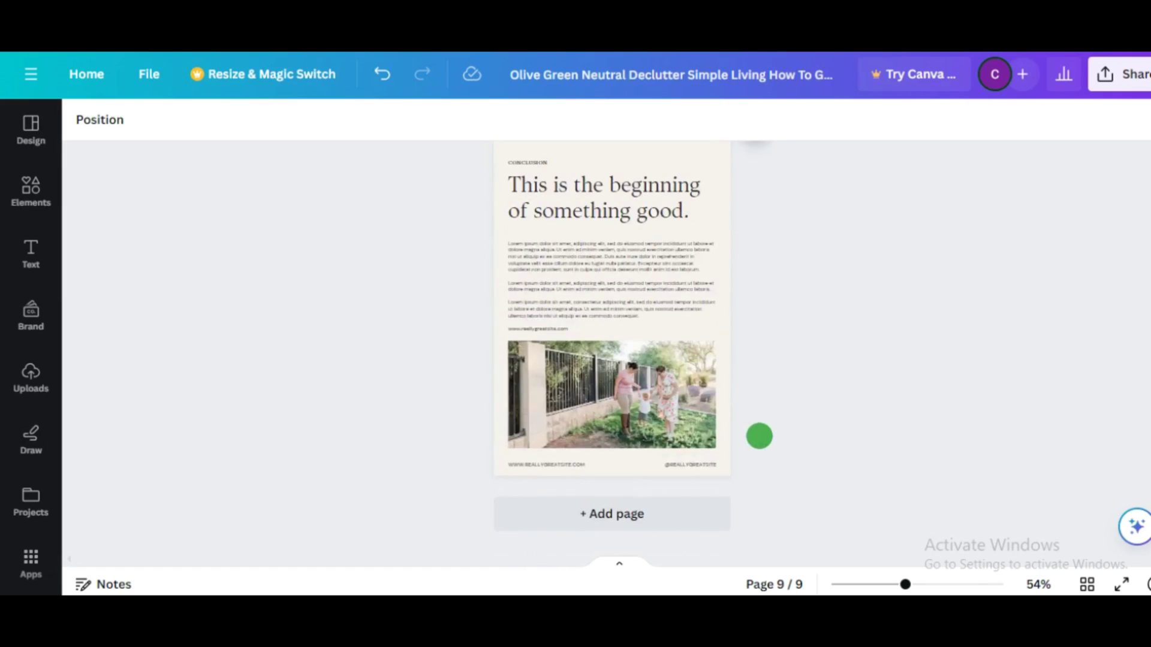
{"action": "scroll", "coordinate": [760, 436], "scroll_direction": "up", "scroll_amount": 20}
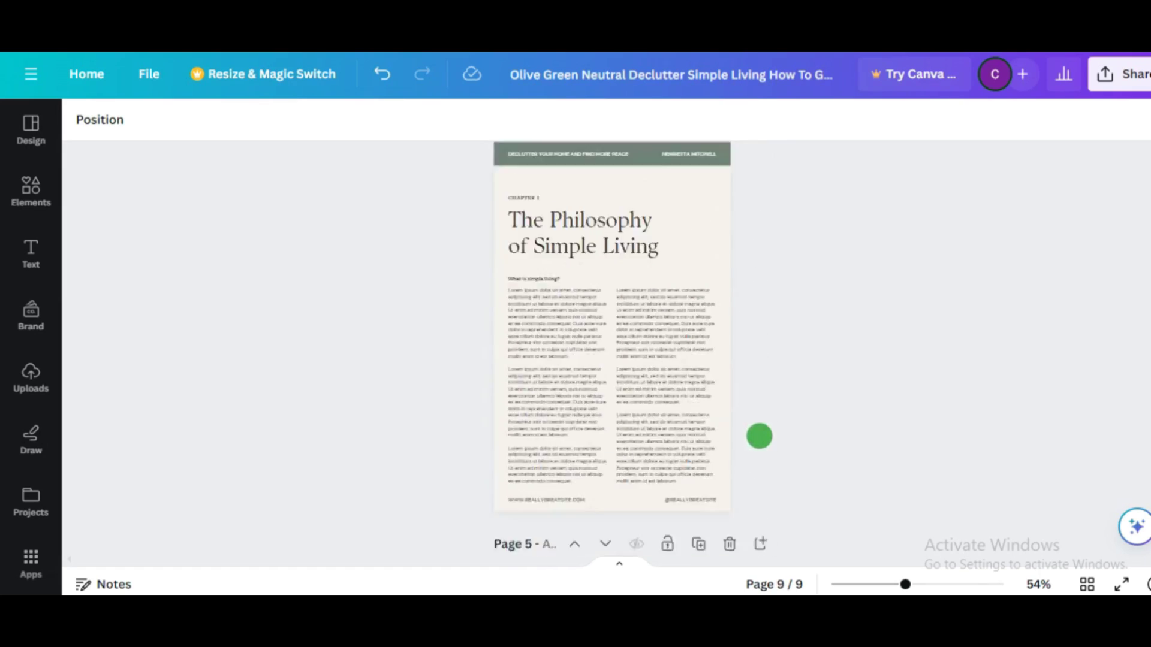
{"action": "scroll", "coordinate": [759, 436], "scroll_direction": "up", "scroll_amount": 15}
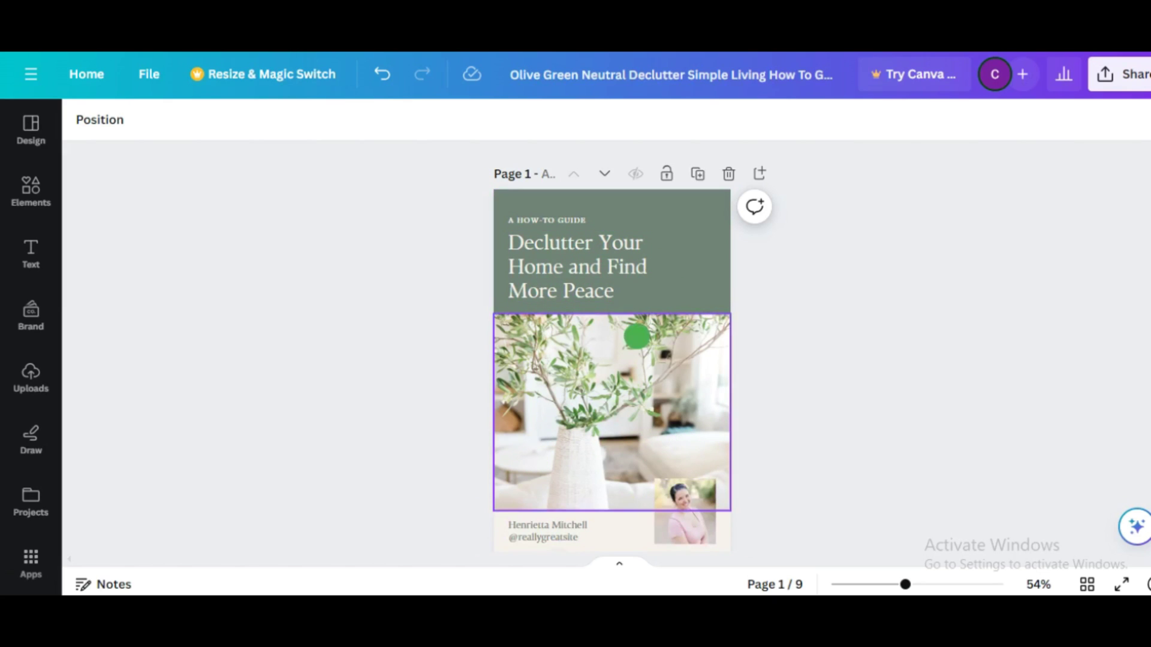
{"action": "mouse_move", "coordinate": [586, 398]}
{"action": "left_mouse_down"}
{"action": "mouse_move", "coordinate": [717, 418]}
{"action": "mouse_move", "coordinate": [586, 391]}
{"action": "left_mouse_up"}
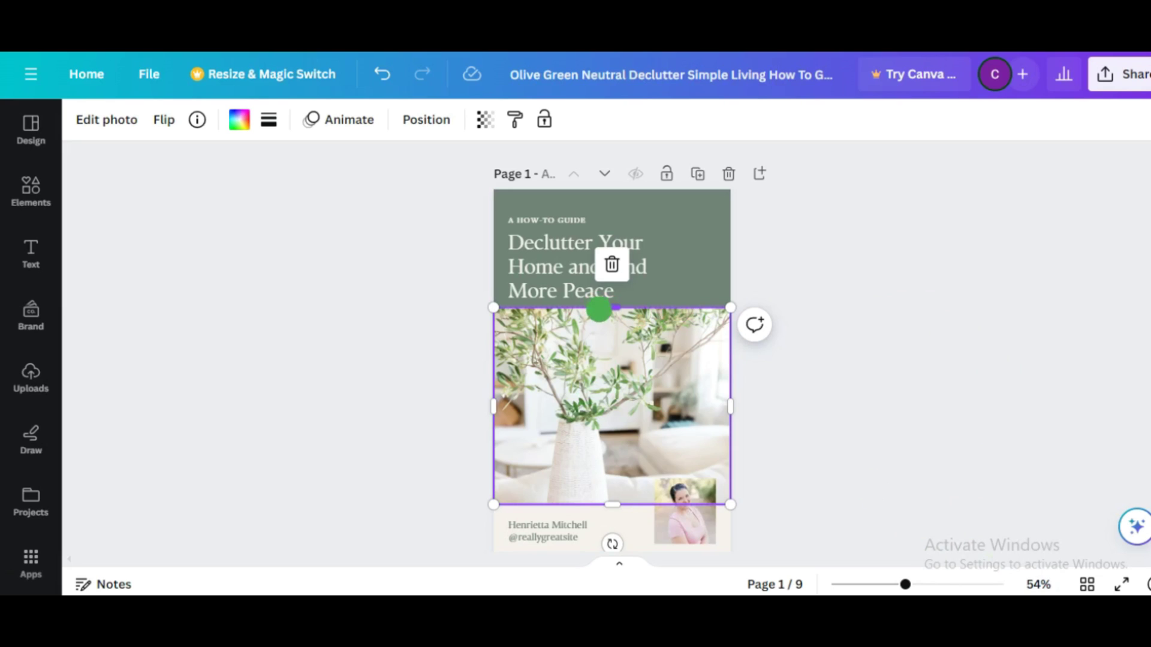
Replace the cover heading with 'Daily Routine for a Healthy Lifestyle' and widen it to two lines
{"action": "double_click", "coordinate": [558, 264]}
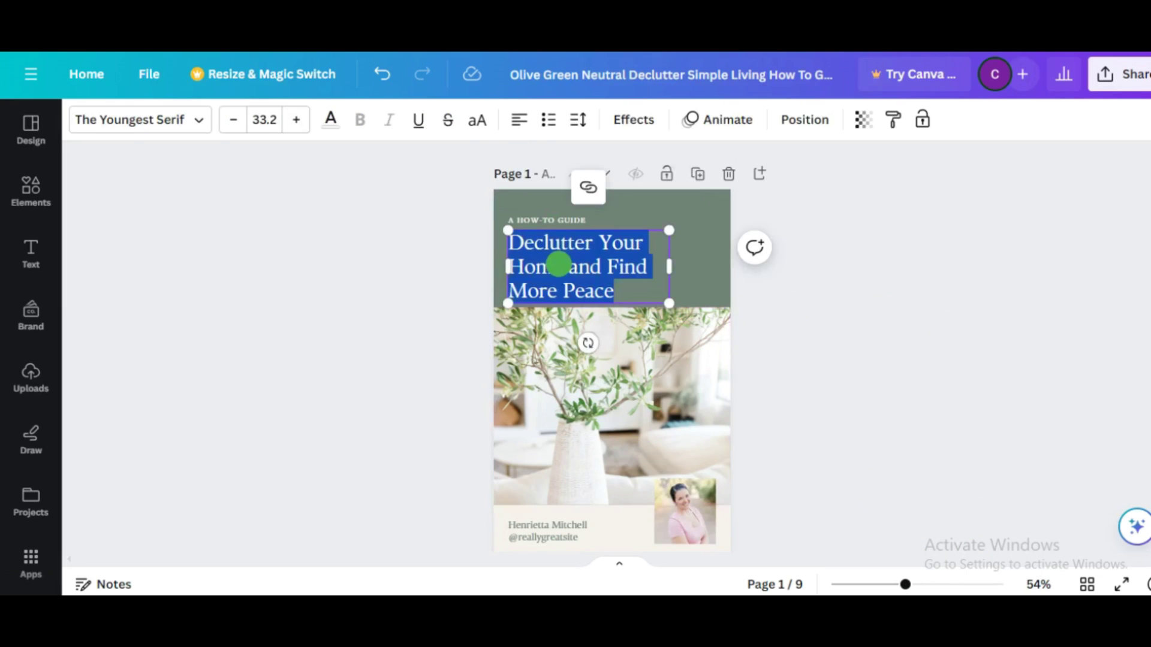
{"action": "key", "text": "BackSpace"}
{"action": "type", "text": "Daily Routine for a Healthy Lifestyle"}
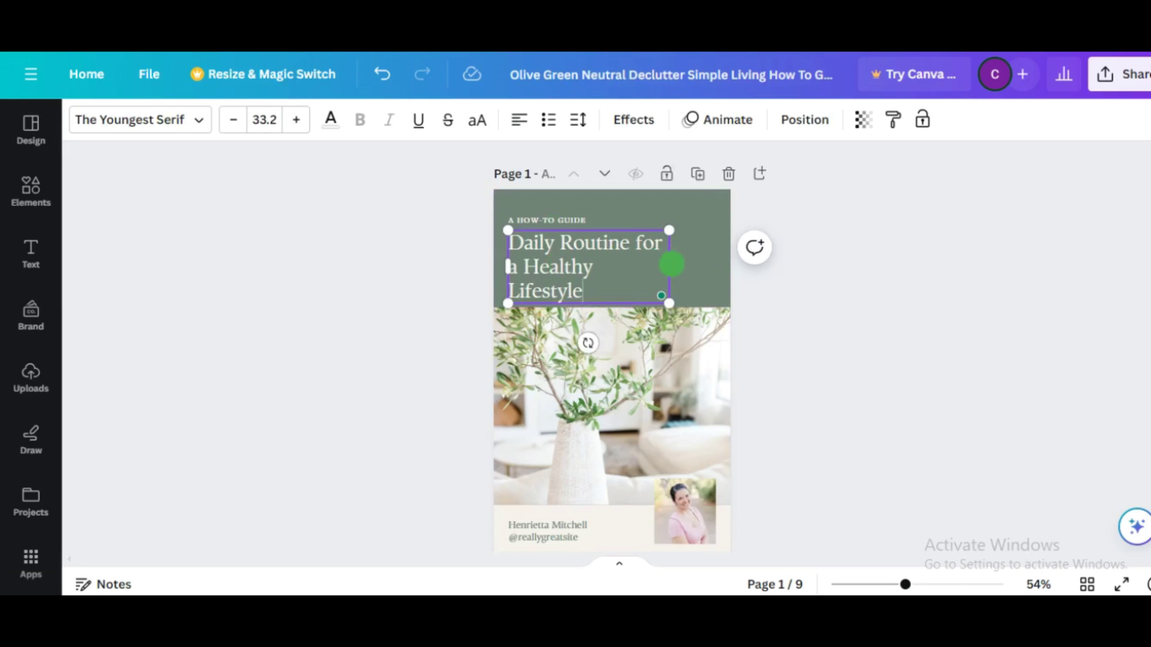
{"action": "left_click_drag", "start_coordinate": [671, 264], "coordinate": [696, 265]}
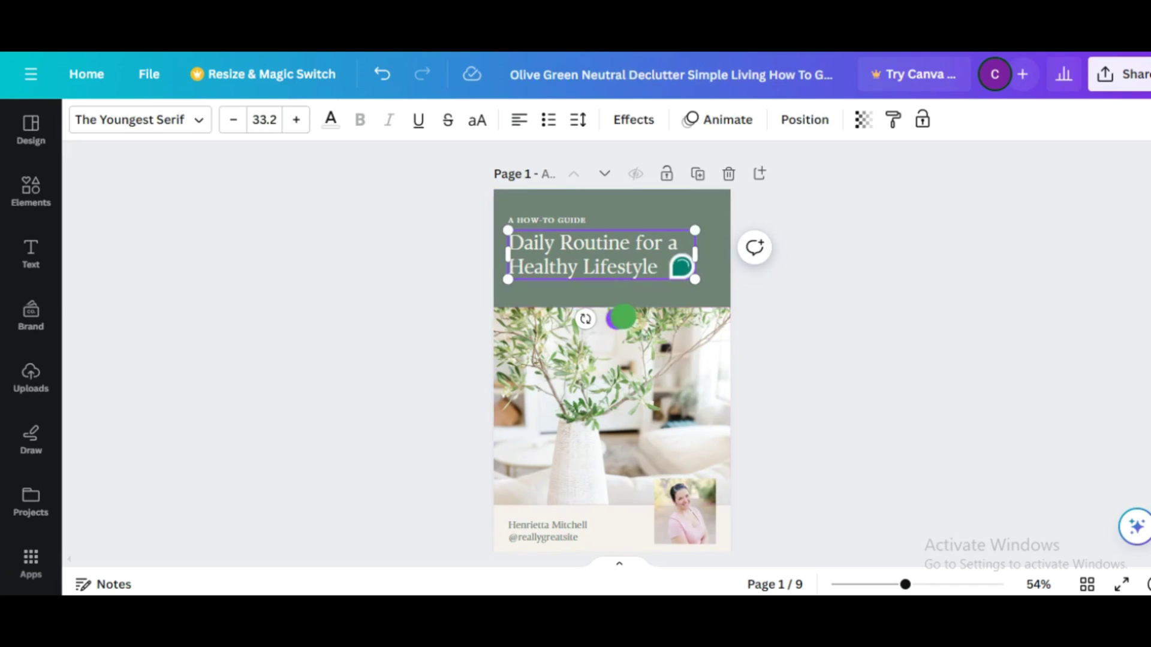
Nudge the heading lower and delete the footer portrait, its frame, and the author name
{"action": "left_click_drag", "start_coordinate": [620, 317], "coordinate": [617, 321]}
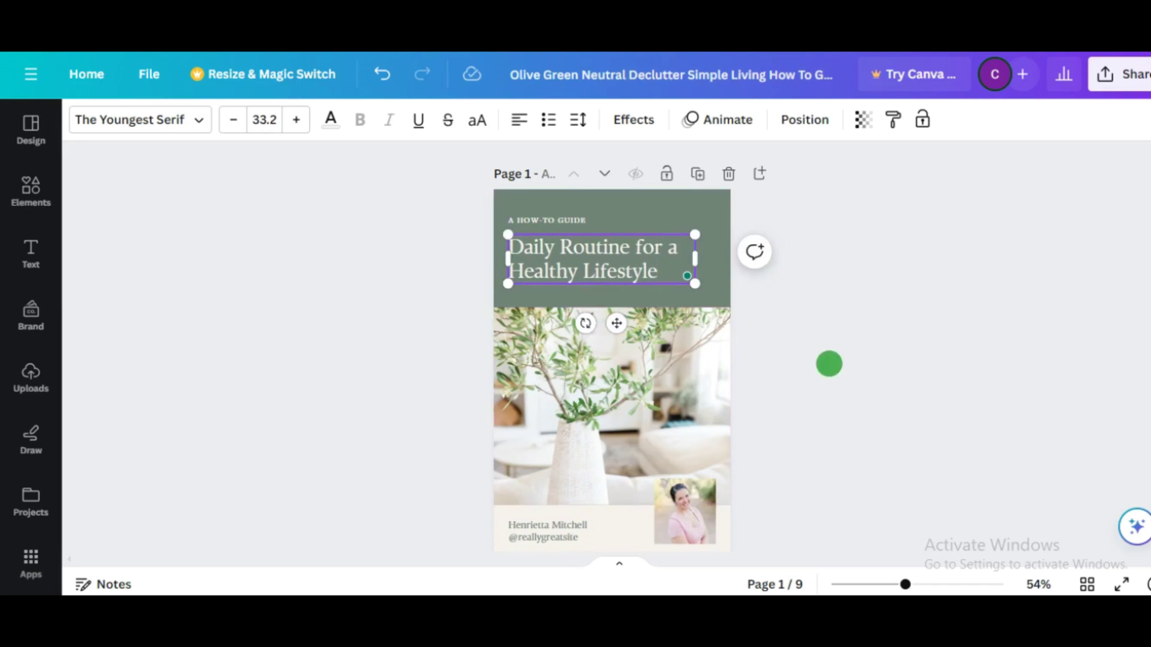
{"action": "left_click", "coordinate": [829, 364]}
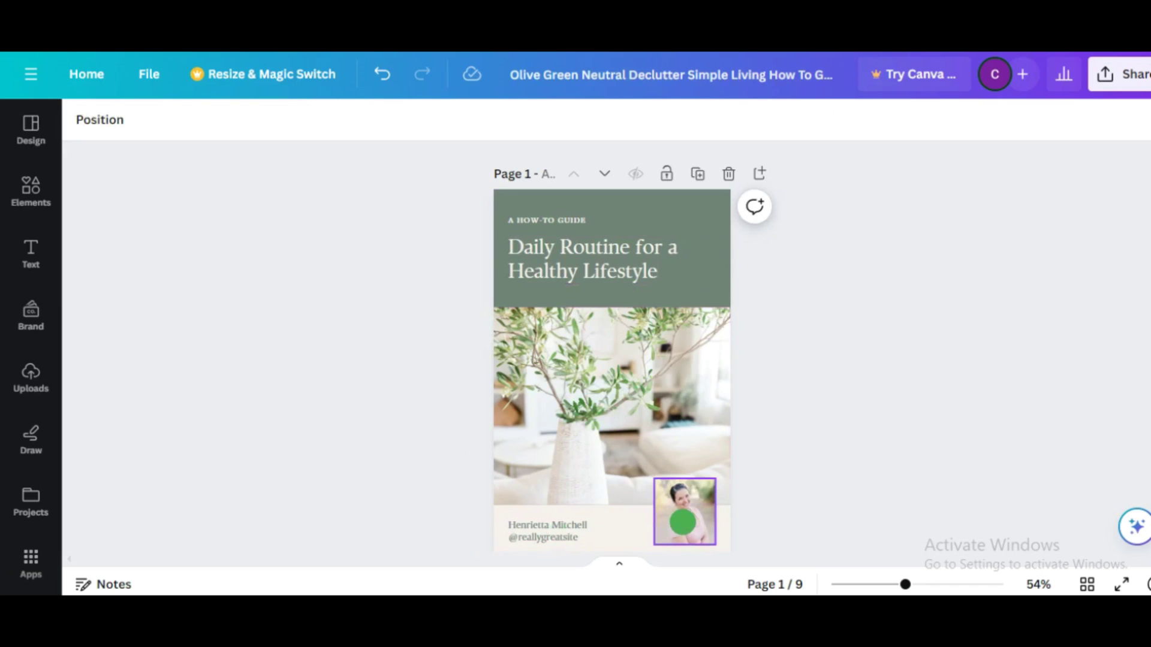
{"action": "key", "text": "Delete"}
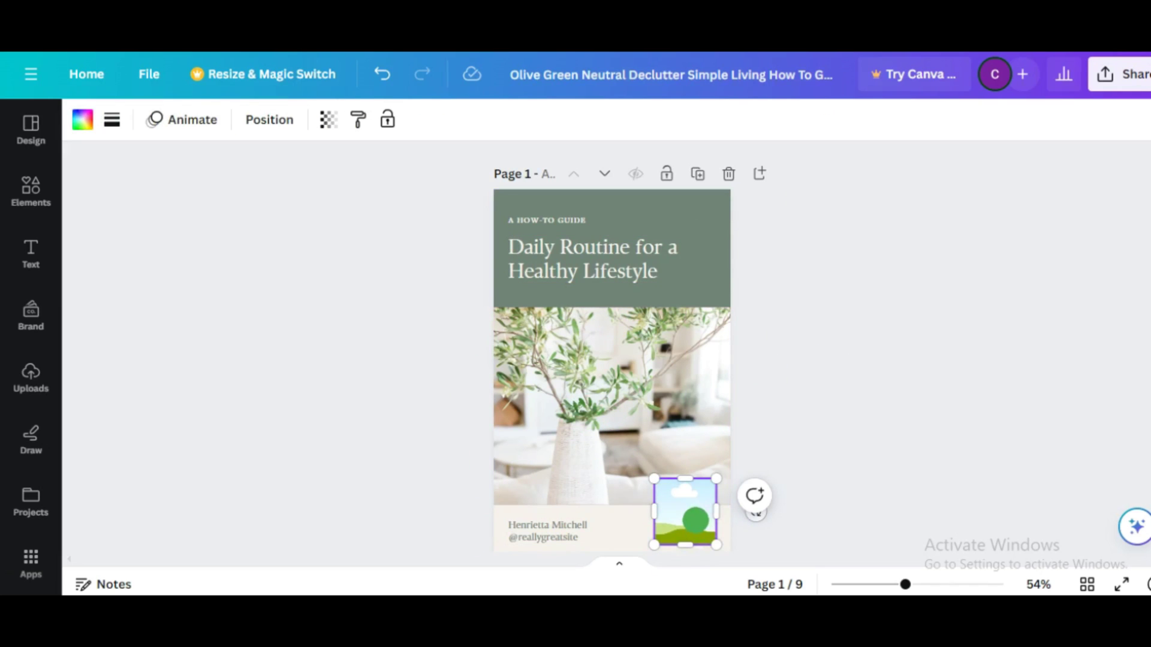
{"action": "key", "text": "Delete"}
{"action": "left_click", "coordinate": [555, 534]}
{"action": "key", "text": "Delete"}
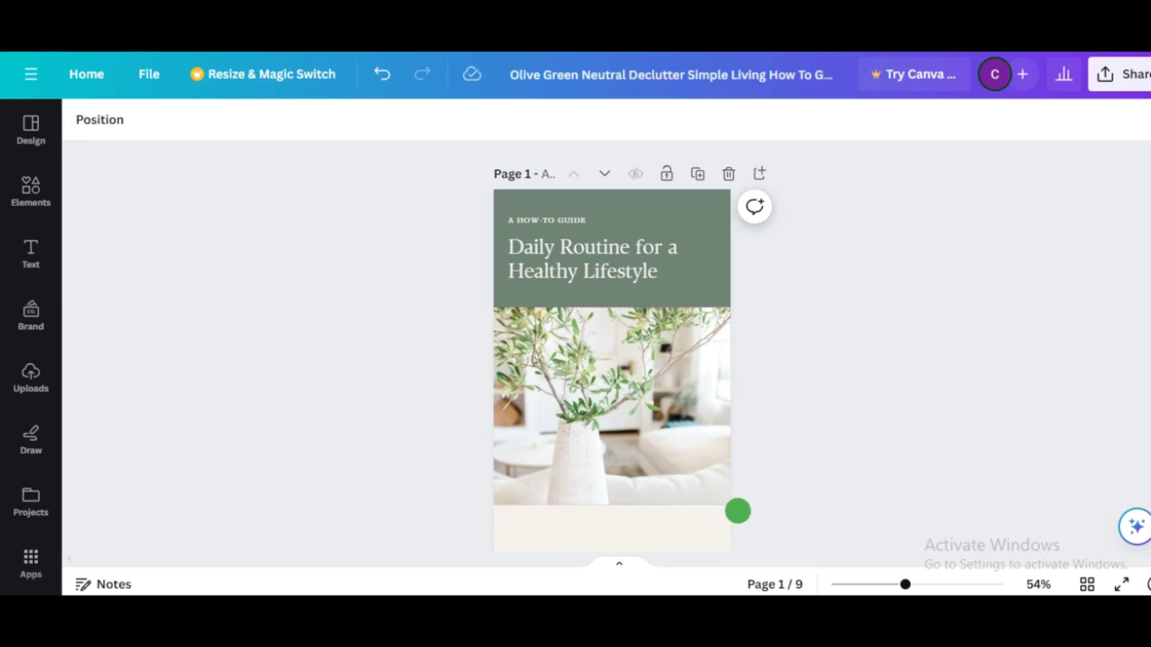
Move the small footer caption slightly up and to the left
{"action": "left_click", "coordinate": [641, 378]}
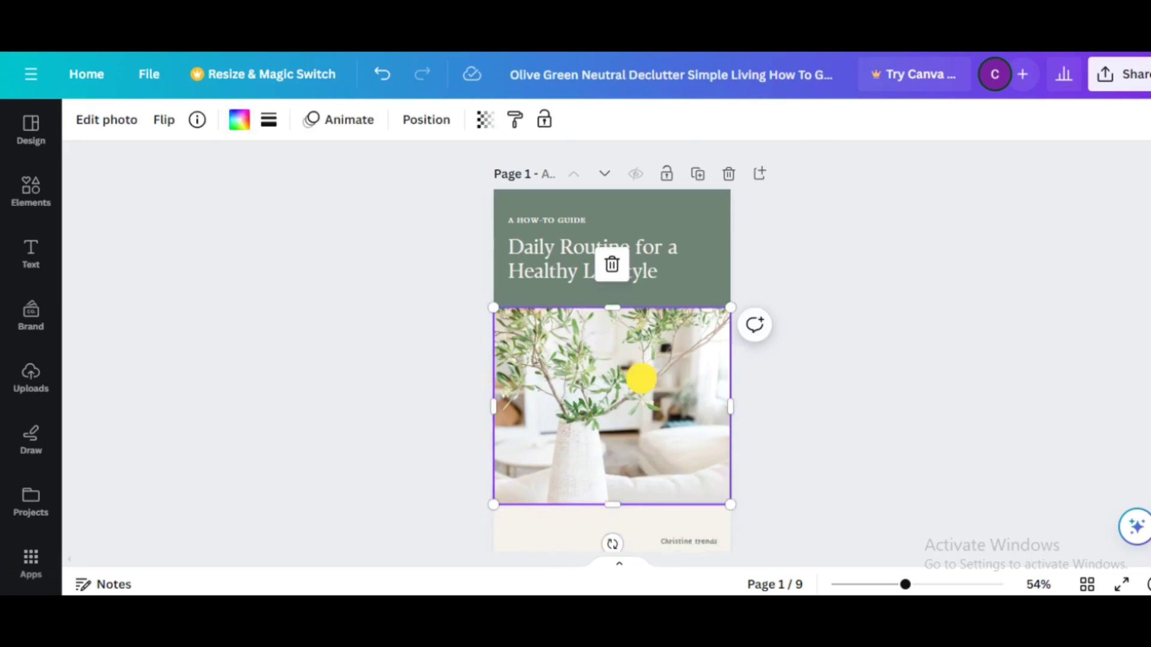
{"action": "left_click", "coordinate": [687, 539]}
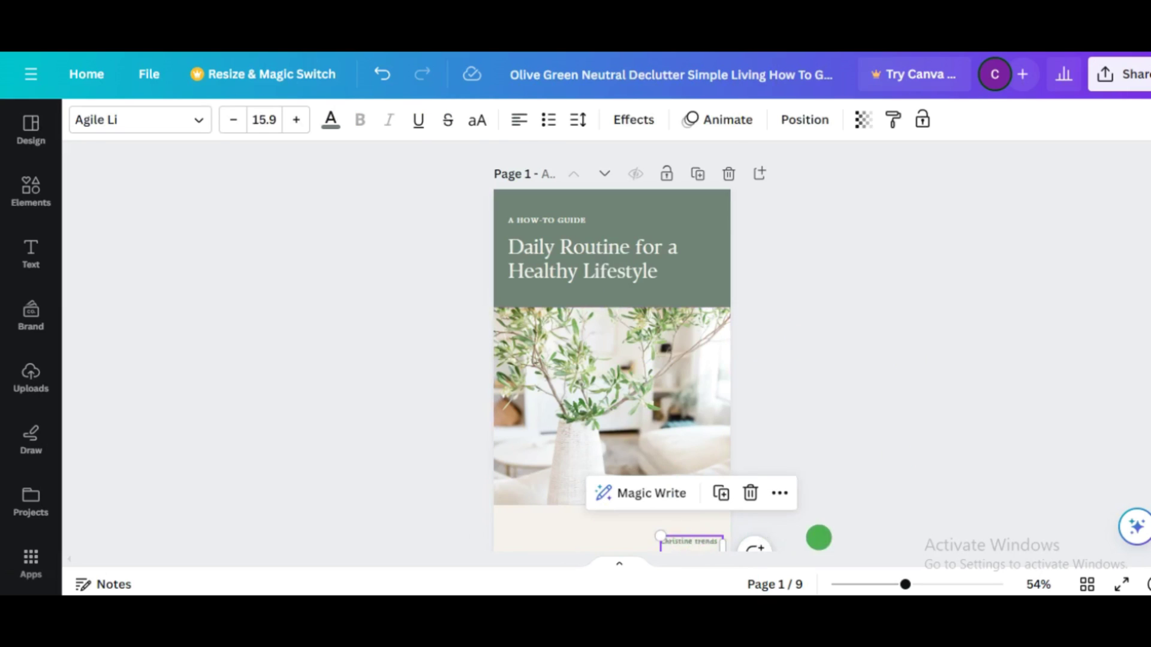
{"action": "left_click_drag", "start_coordinate": [680, 543], "coordinate": [671, 531]}
{"action": "left_click", "coordinate": [909, 490]}
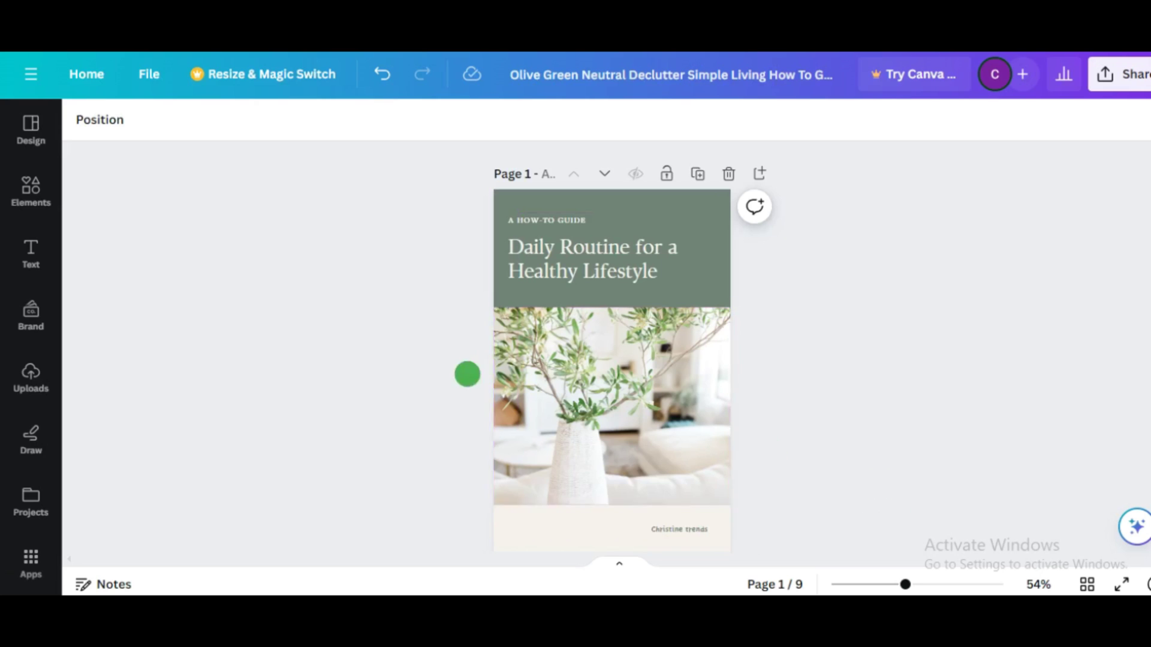
Replace the cover's plant photo with the laughing older-couple photo from Uploads, fitted into the frame
{"action": "left_click", "coordinate": [27, 373]}
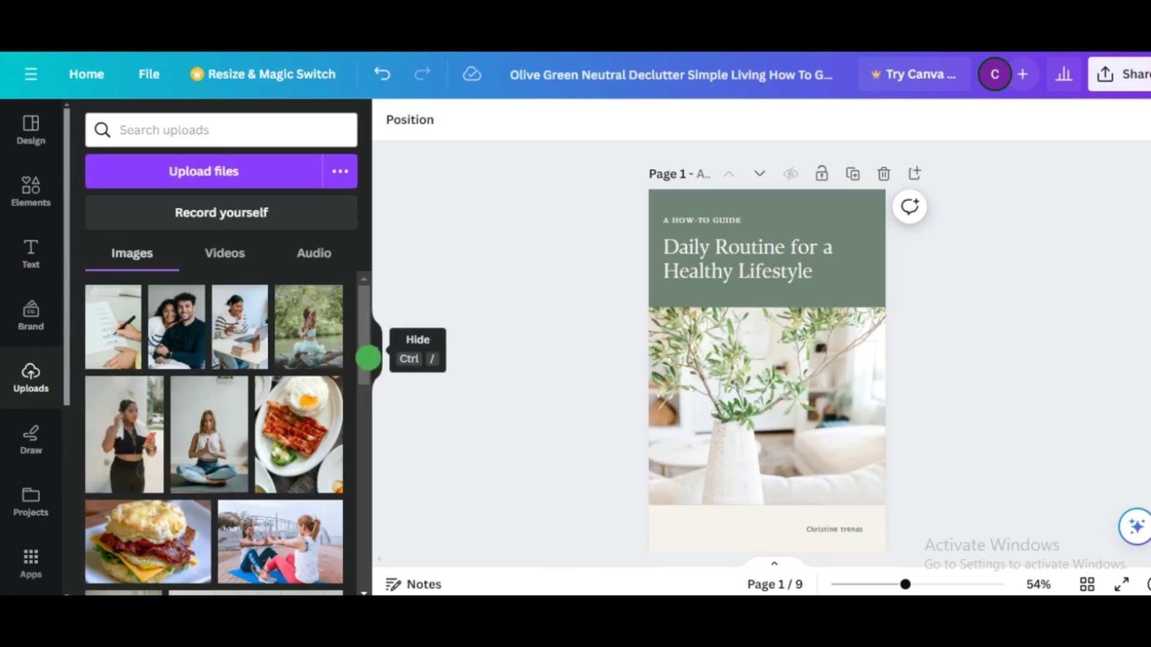
{"action": "scroll", "coordinate": [360, 353], "scroll_direction": "down", "scroll_amount": 5}
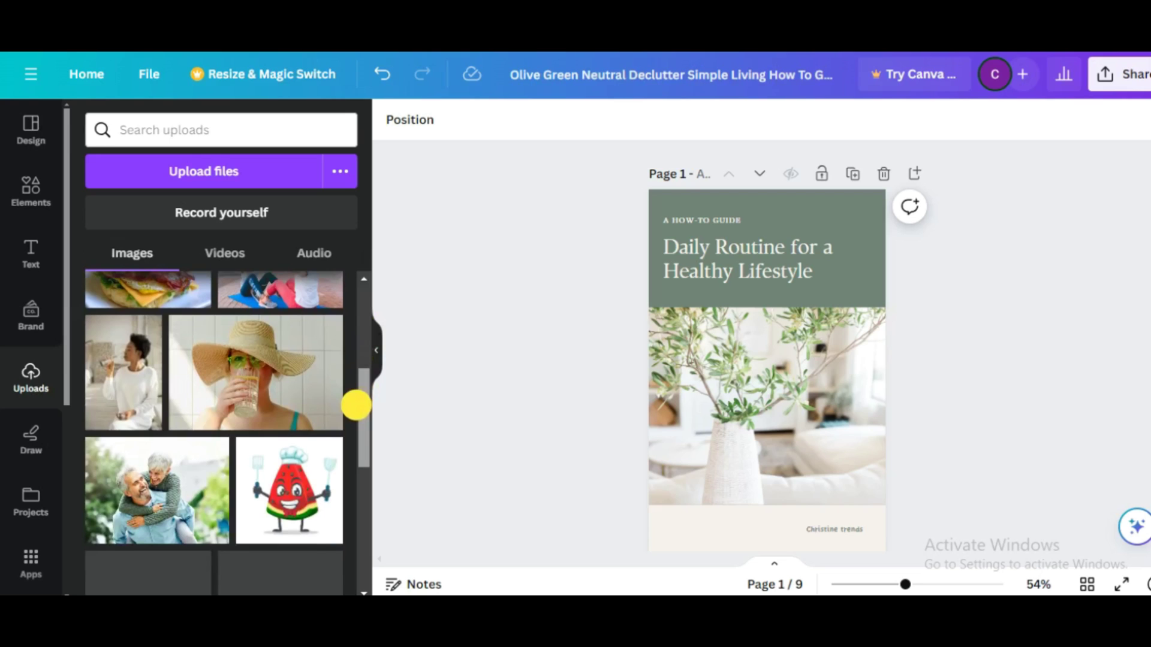
{"action": "left_click_drag", "start_coordinate": [356, 405], "coordinate": [362, 386]}
{"action": "left_click", "coordinate": [701, 413]}
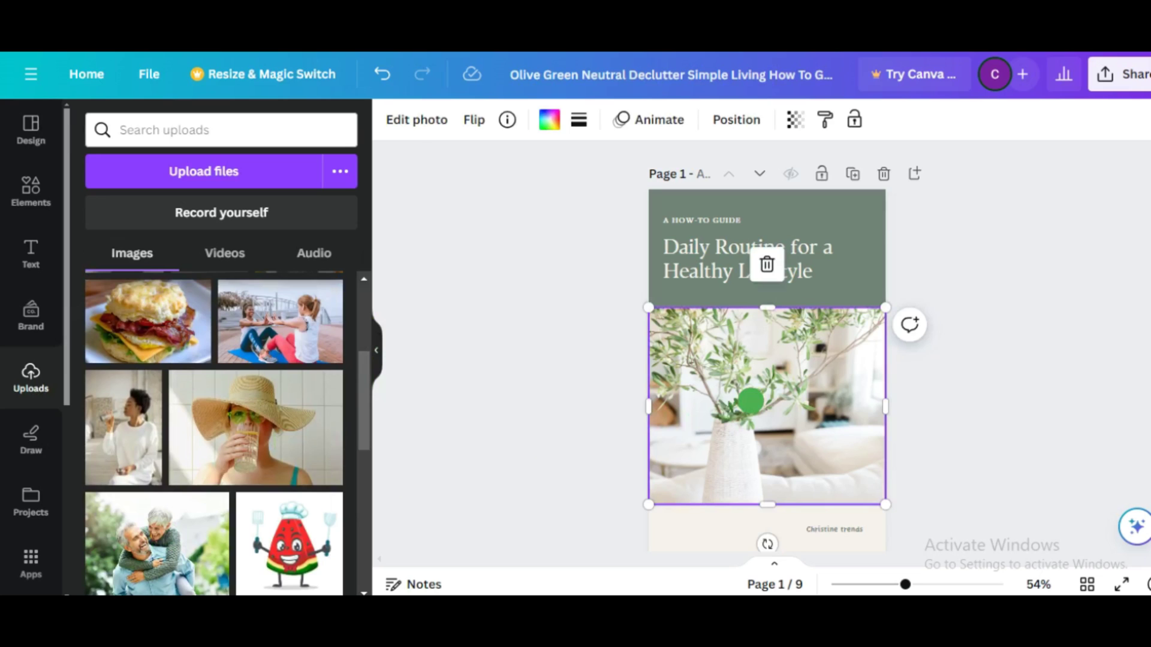
{"action": "key", "text": "Delete"}
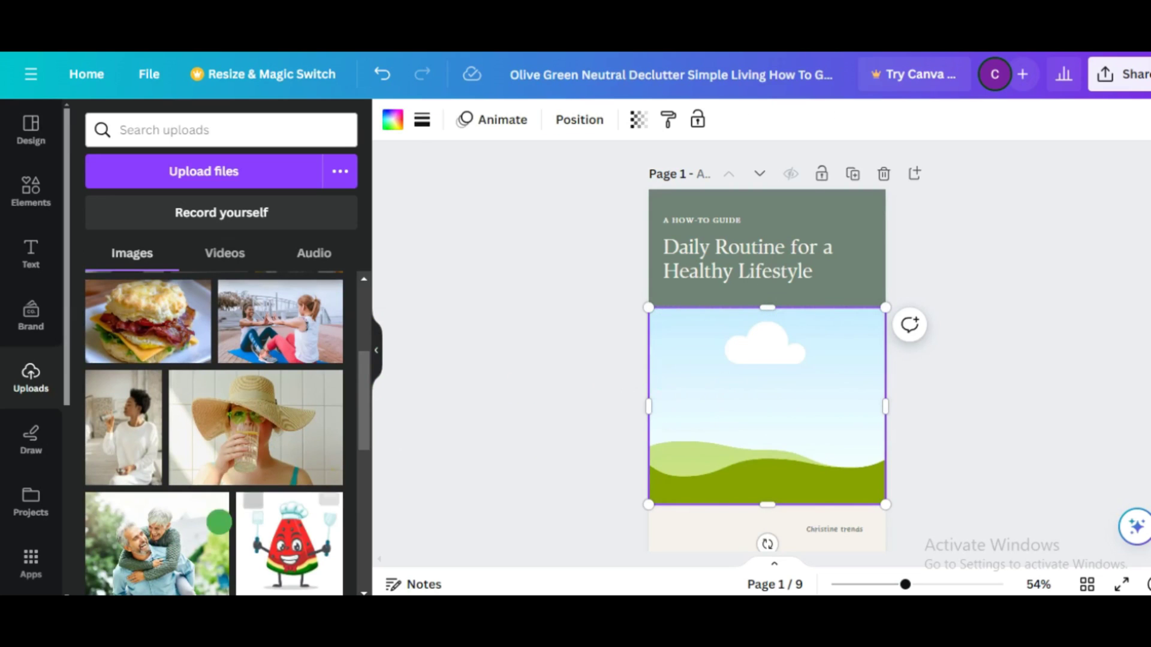
{"action": "left_click", "coordinate": [174, 530]}
{"action": "left_click_drag", "start_coordinate": [753, 371], "coordinate": [756, 378]}
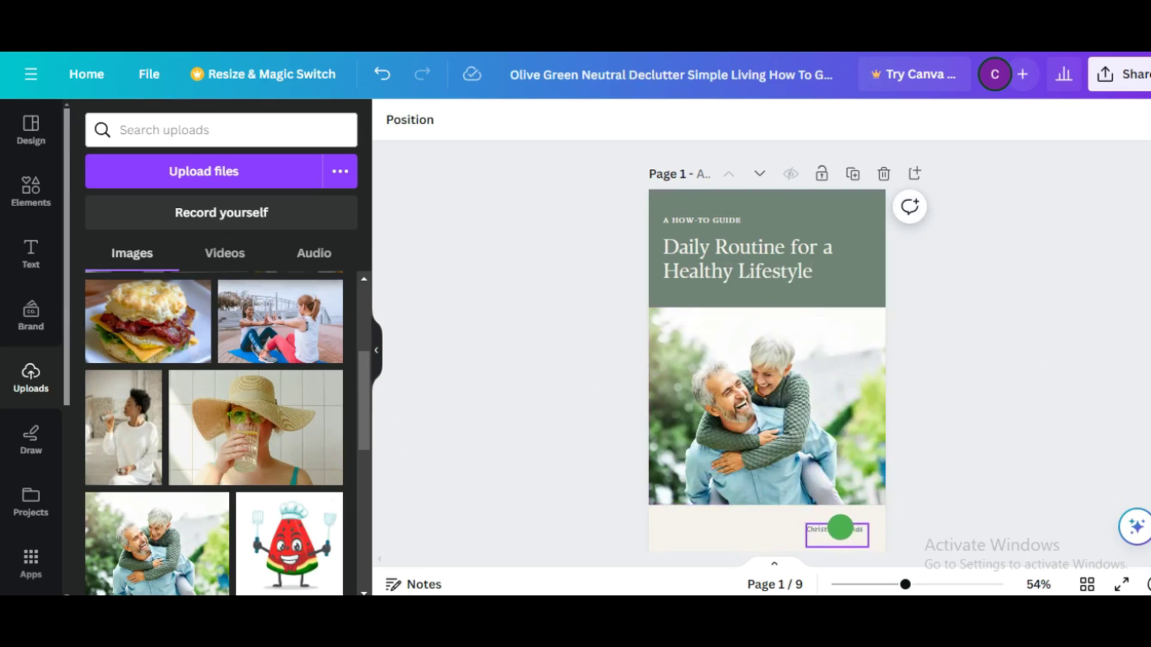
Enlarge the author name text box at the bottom of the cover
{"action": "left_click", "coordinate": [838, 528]}
{"action": "left_click_drag", "start_coordinate": [804, 521], "coordinate": [841, 543]}
{"action": "left_click", "coordinate": [1019, 458]}
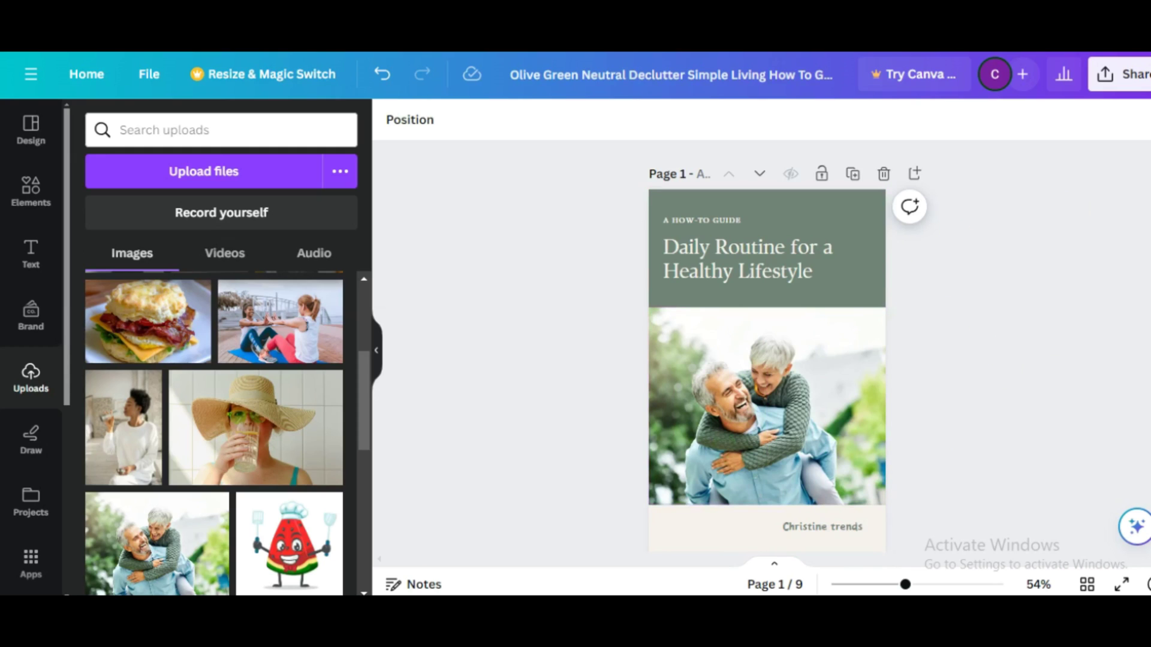
{"action": "scroll", "coordinate": [622, 352], "scroll_direction": "down", "scroll_amount": 6}
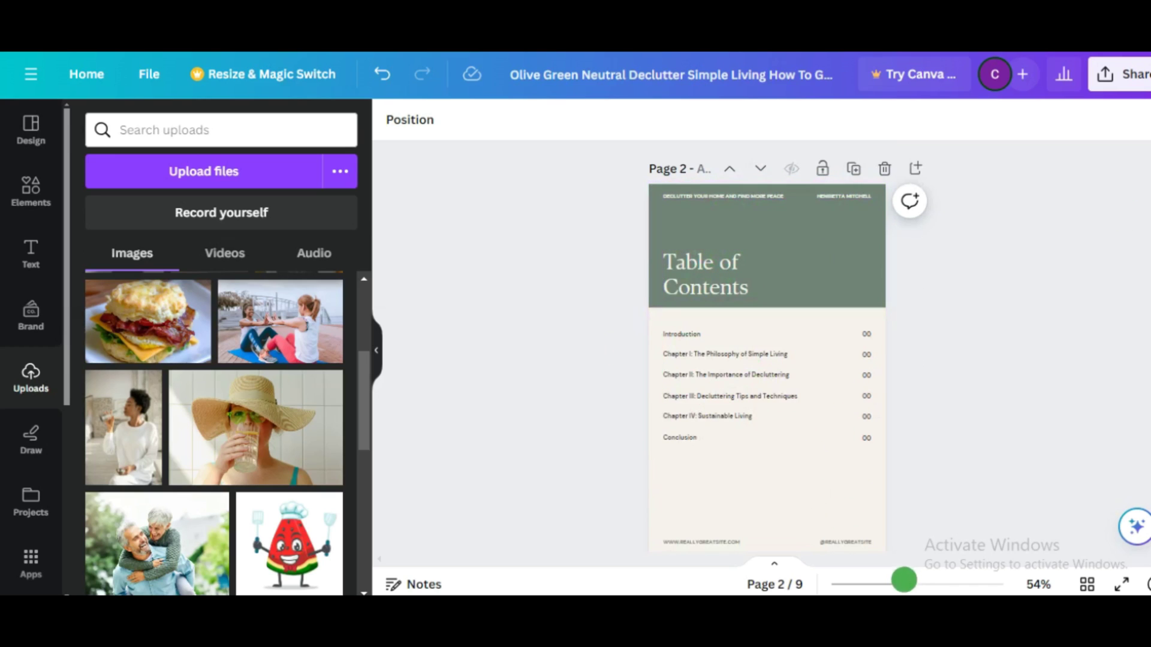
Zoom in to about 86% and bring the Table of Contents page into view
{"action": "left_click_drag", "start_coordinate": [905, 585], "coordinate": [926, 584]}
{"action": "scroll", "coordinate": [767, 347], "scroll_direction": "up", "scroll_amount": 3}
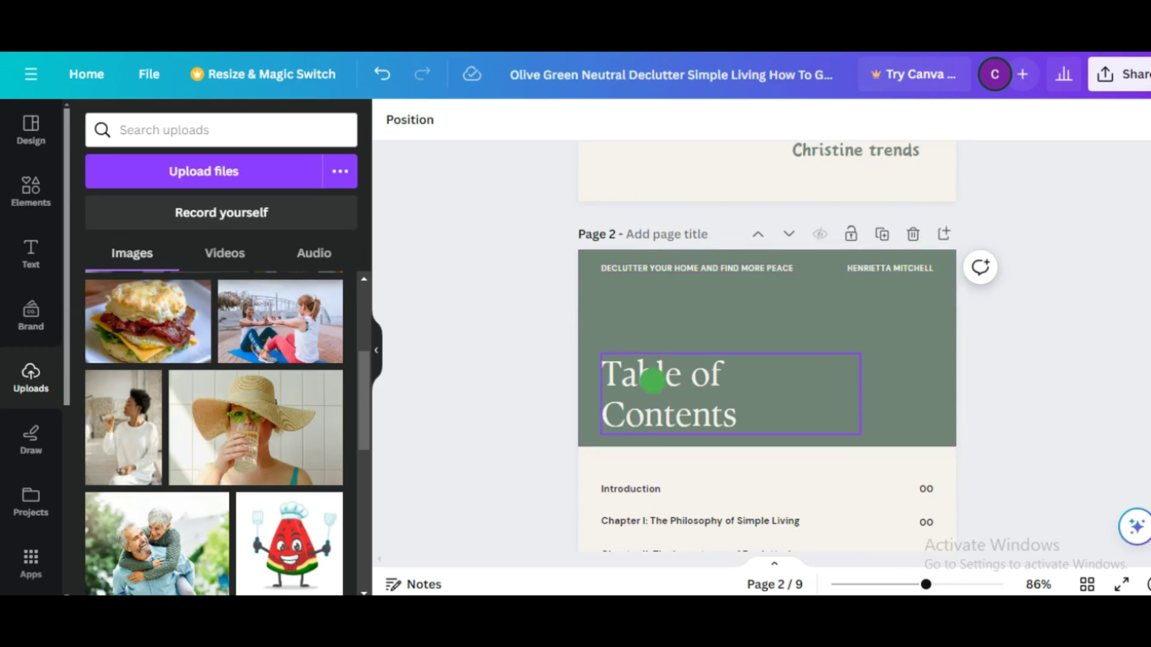
{"action": "scroll", "coordinate": [696, 308], "scroll_direction": "down", "scroll_amount": 3}
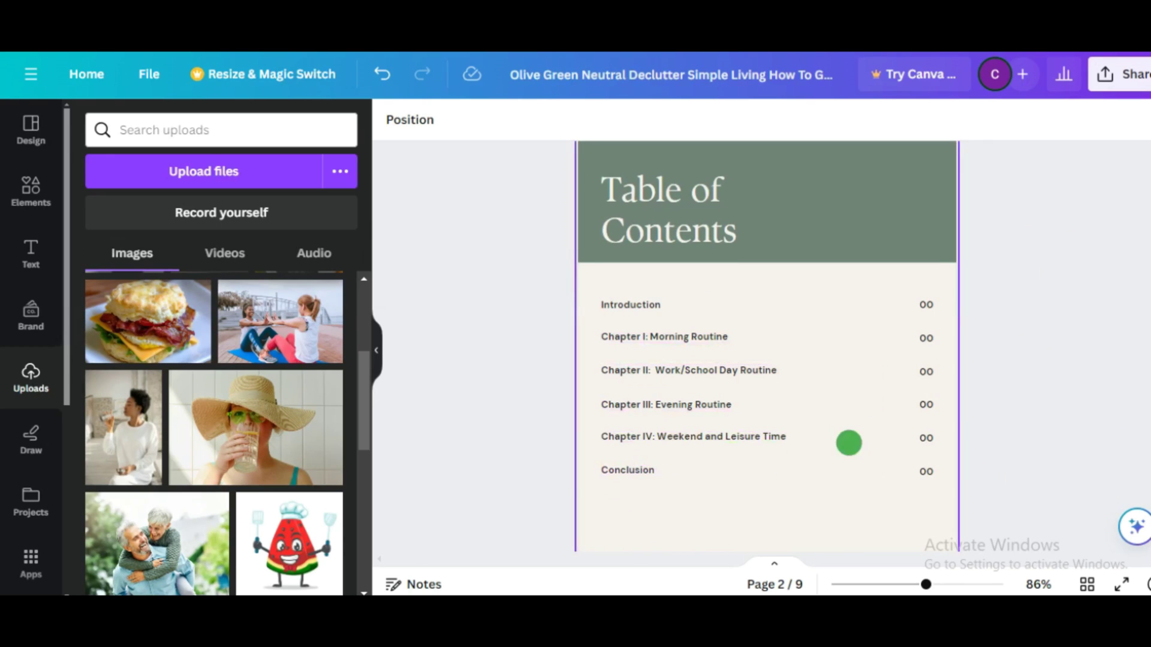
Delete the author name from page 3's header
{"action": "scroll", "coordinate": [767, 348], "scroll_direction": "up", "scroll_amount": 8}
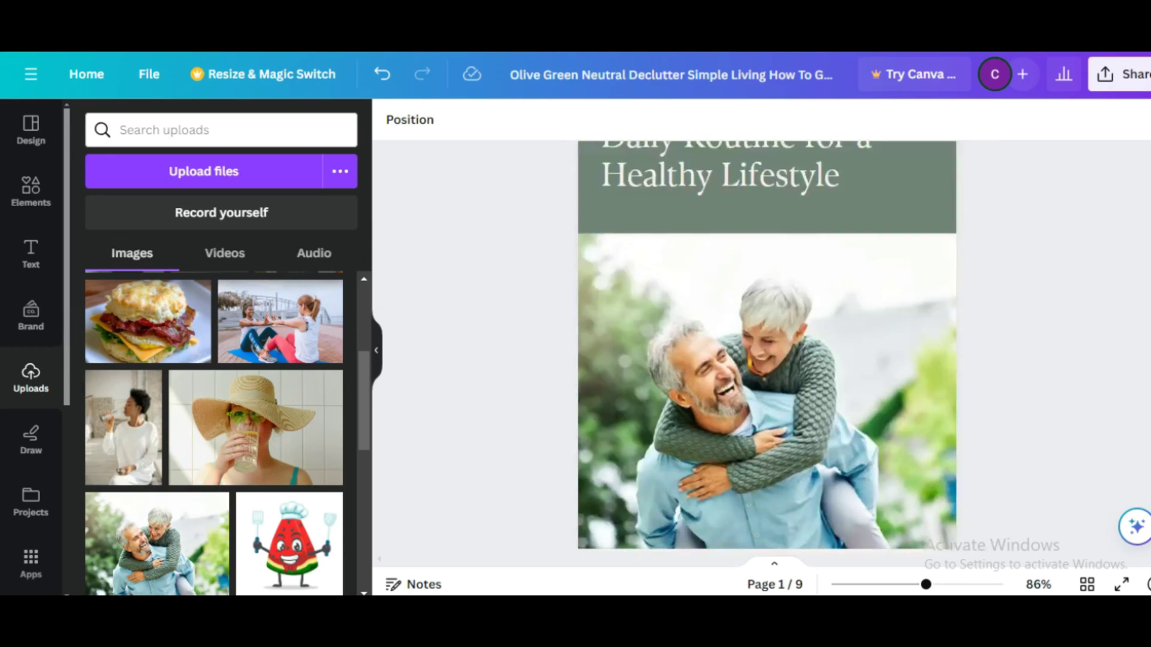
{"action": "scroll", "coordinate": [767, 348], "scroll_direction": "down", "scroll_amount": 12}
{"action": "scroll", "coordinate": [767, 348], "scroll_direction": "down", "scroll_amount": 5}
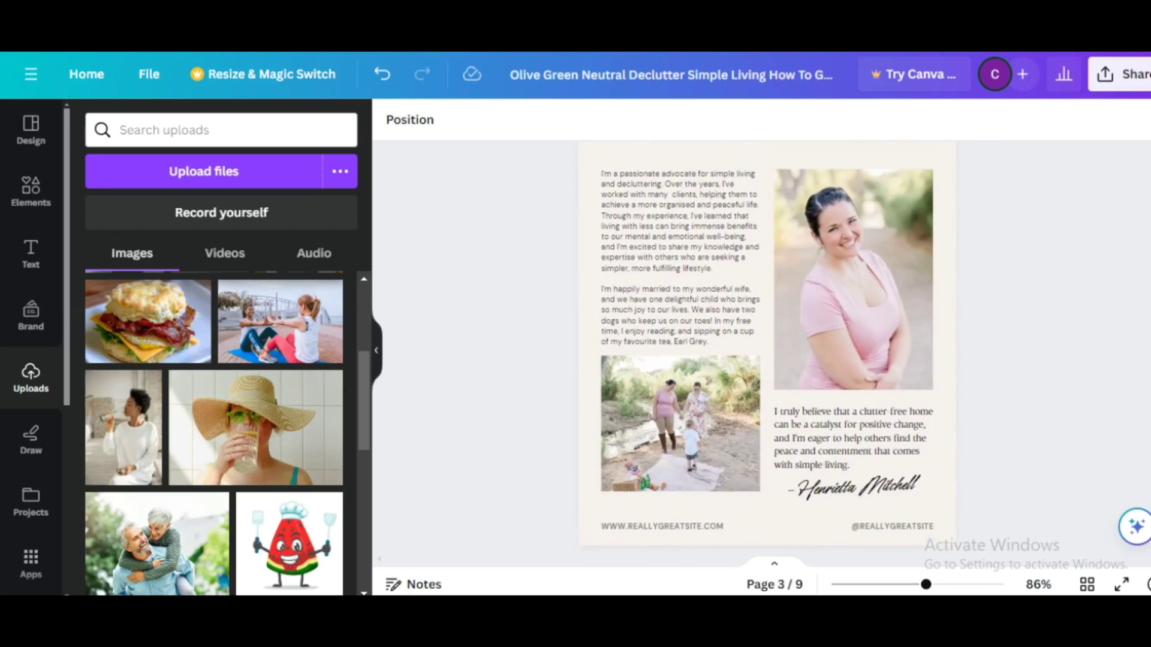
{"action": "scroll", "coordinate": [768, 347], "scroll_direction": "up", "scroll_amount": 6}
{"action": "scroll", "coordinate": [752, 234], "scroll_direction": "down", "scroll_amount": 1}
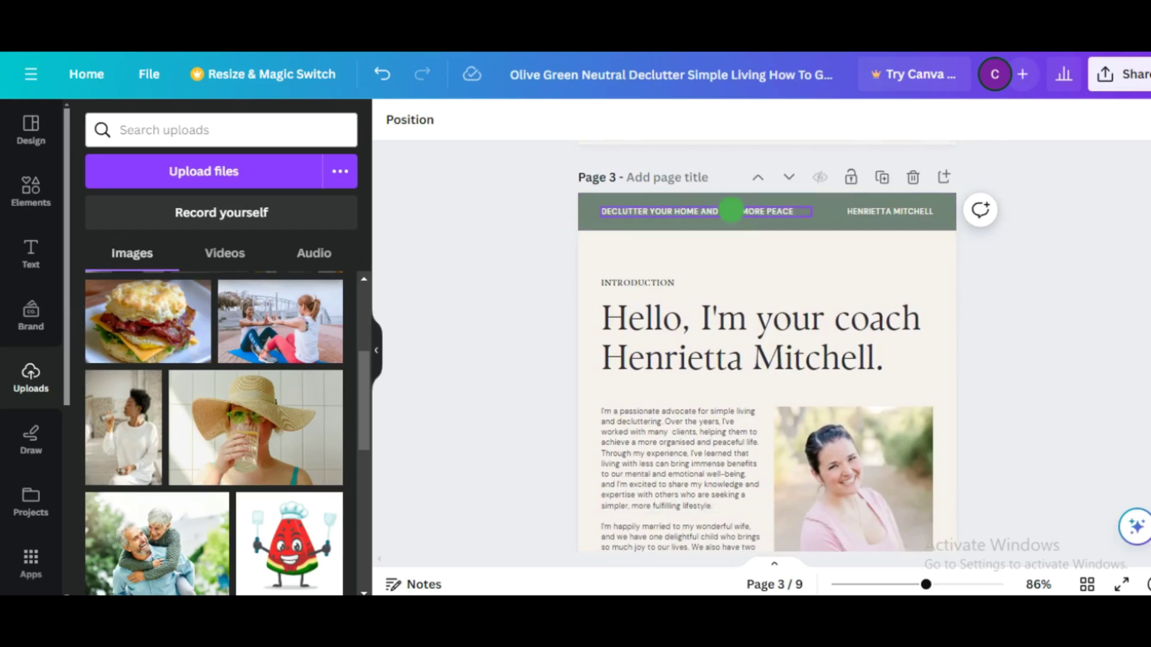
{"action": "left_click", "coordinate": [887, 210]}
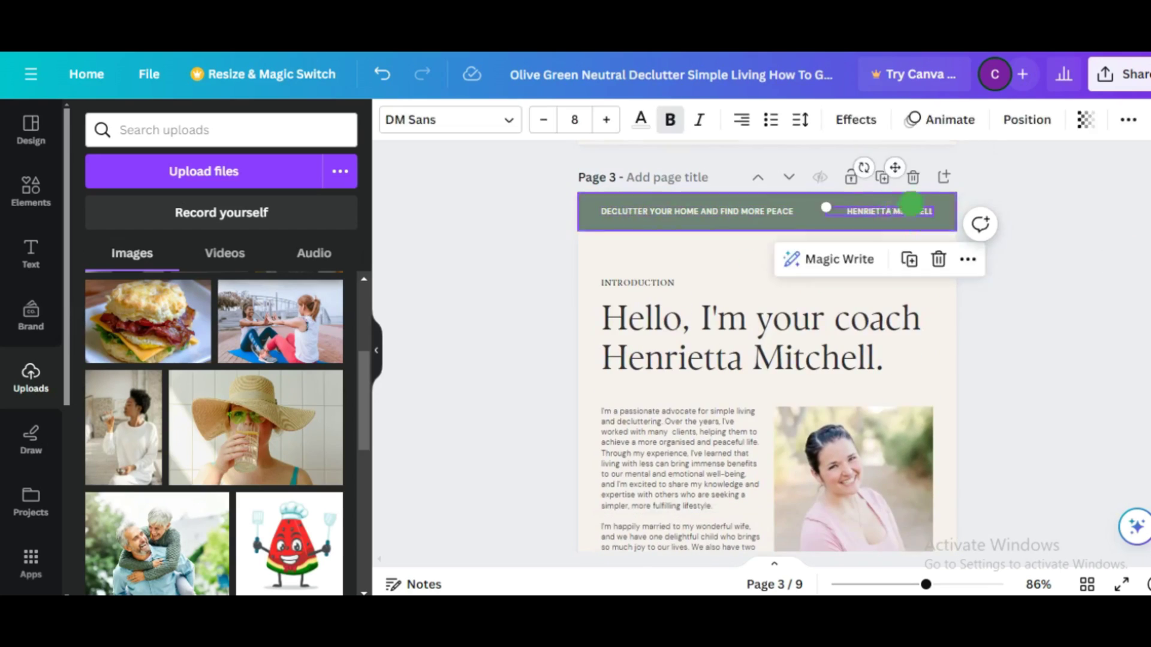
{"action": "left_click", "coordinate": [935, 260]}
Select page 3's INTRODUCTION label to relabel it as ABOUT ME
{"action": "scroll", "coordinate": [768, 348], "scroll_direction": "up", "scroll_amount": 10}
{"action": "scroll", "coordinate": [767, 347], "scroll_direction": "down", "scroll_amount": 5}
{"action": "scroll", "coordinate": [767, 348], "scroll_direction": "down", "scroll_amount": 6}
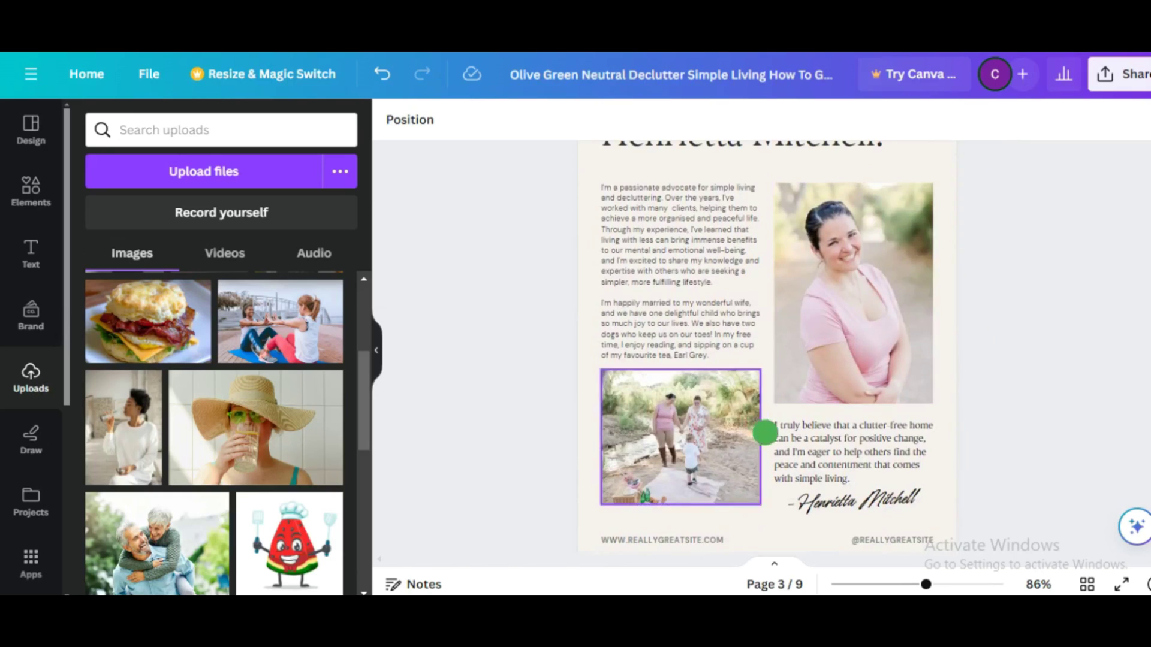
{"action": "scroll", "coordinate": [1133, 291], "scroll_direction": "up", "scroll_amount": 2}
{"action": "scroll", "coordinate": [767, 348], "scroll_direction": "up", "scroll_amount": 1}
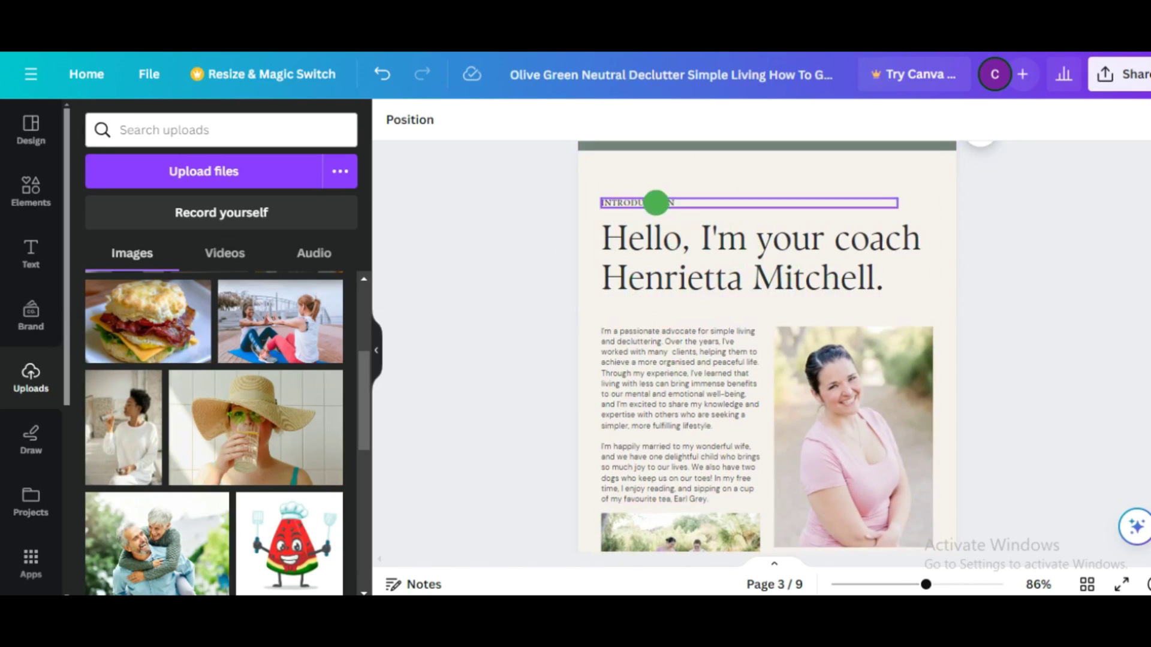
{"action": "left_click", "coordinate": [662, 200]}
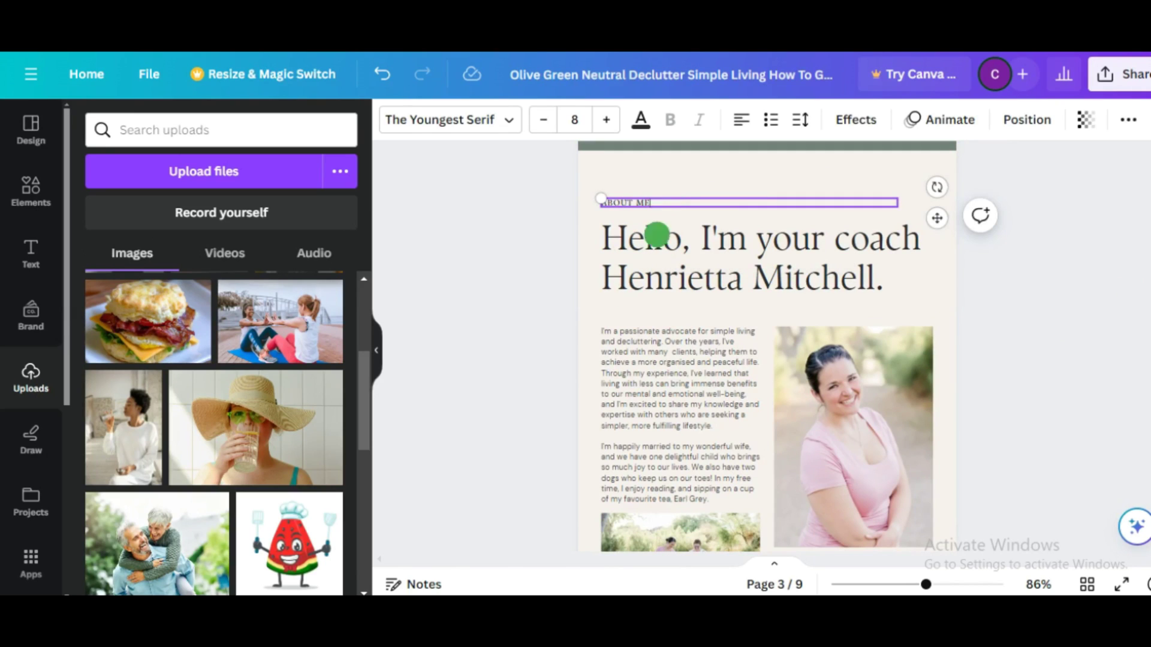
Nudge the portrait photo on page 3 slightly
{"action": "scroll", "coordinate": [1073, 282], "scroll_direction": "down", "scroll_amount": 10}
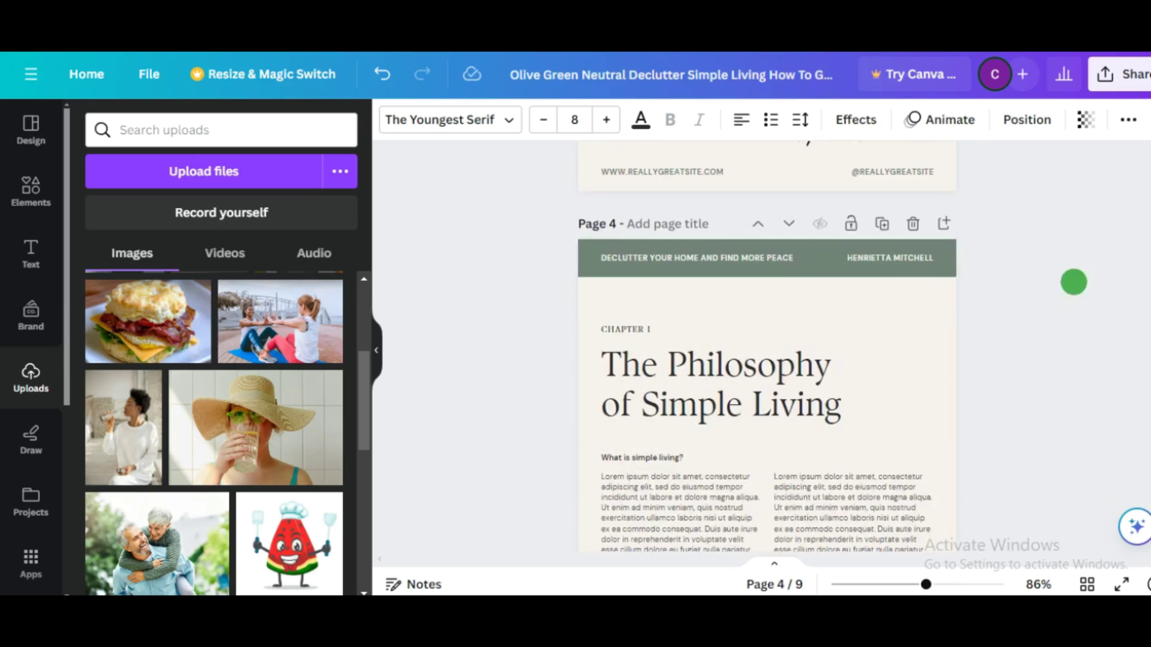
{"action": "scroll", "coordinate": [767, 360], "scroll_direction": "up", "scroll_amount": 6}
{"action": "left_click", "coordinate": [817, 380]}
{"action": "left_click", "coordinate": [692, 441]}
{"action": "mouse_move", "coordinate": [852, 322]}
{"action": "left_mouse_down"}
{"action": "mouse_move", "coordinate": [935, 329]}
{"action": "mouse_move", "coordinate": [855, 326]}
{"action": "left_mouse_up"}
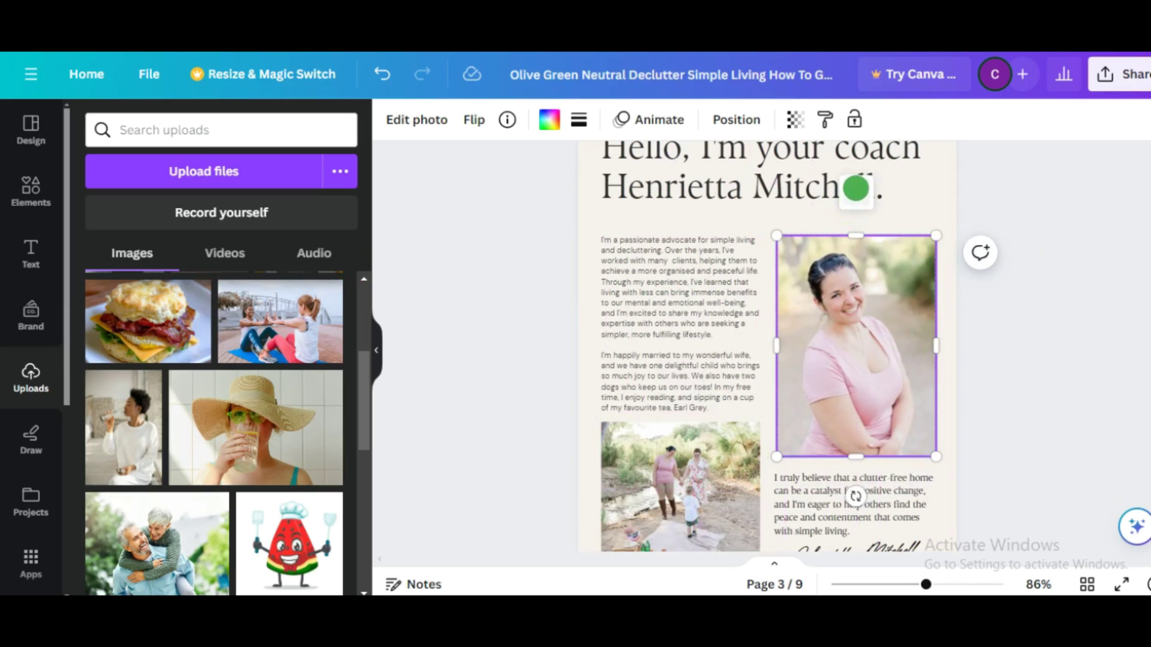
Delete the portrait and family photos on page 3, keeping their empty frames
{"action": "left_click", "coordinate": [856, 190]}
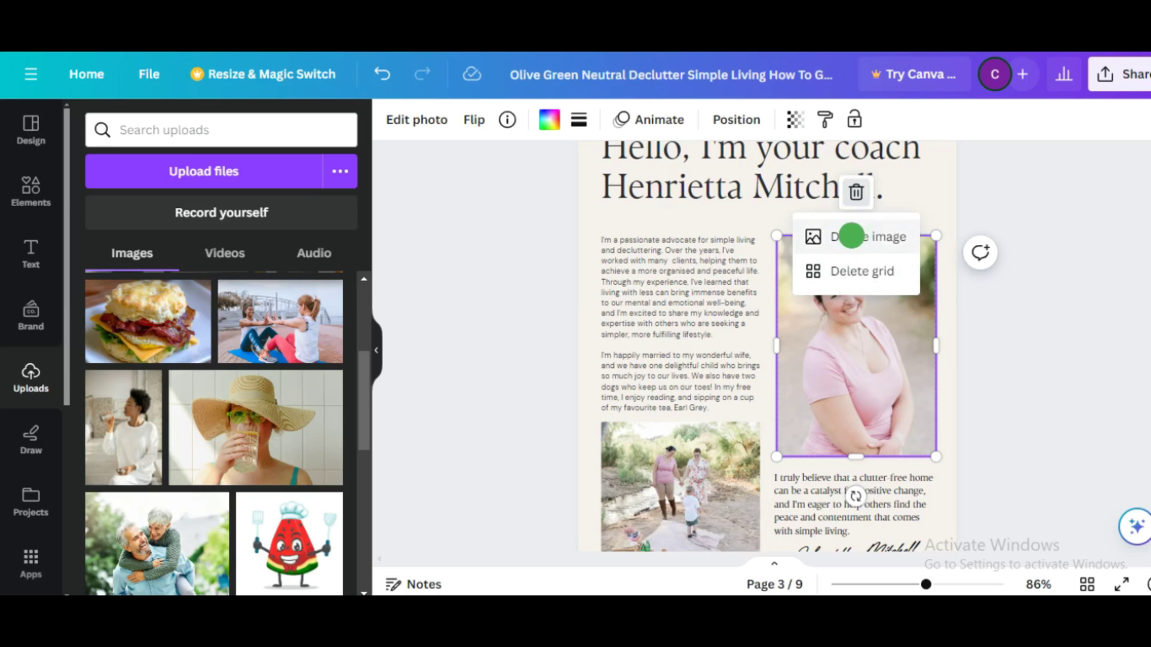
{"action": "left_click", "coordinate": [851, 236]}
{"action": "left_click", "coordinate": [712, 449]}
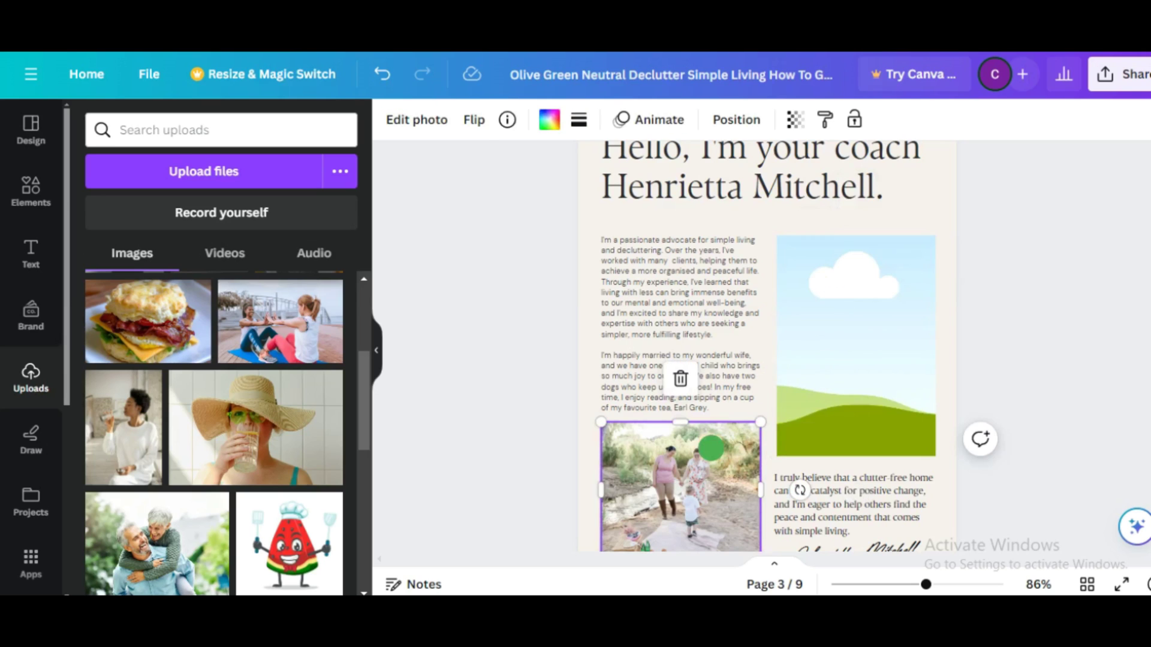
{"action": "left_click", "coordinate": [682, 378]}
{"action": "left_click", "coordinate": [672, 298]}
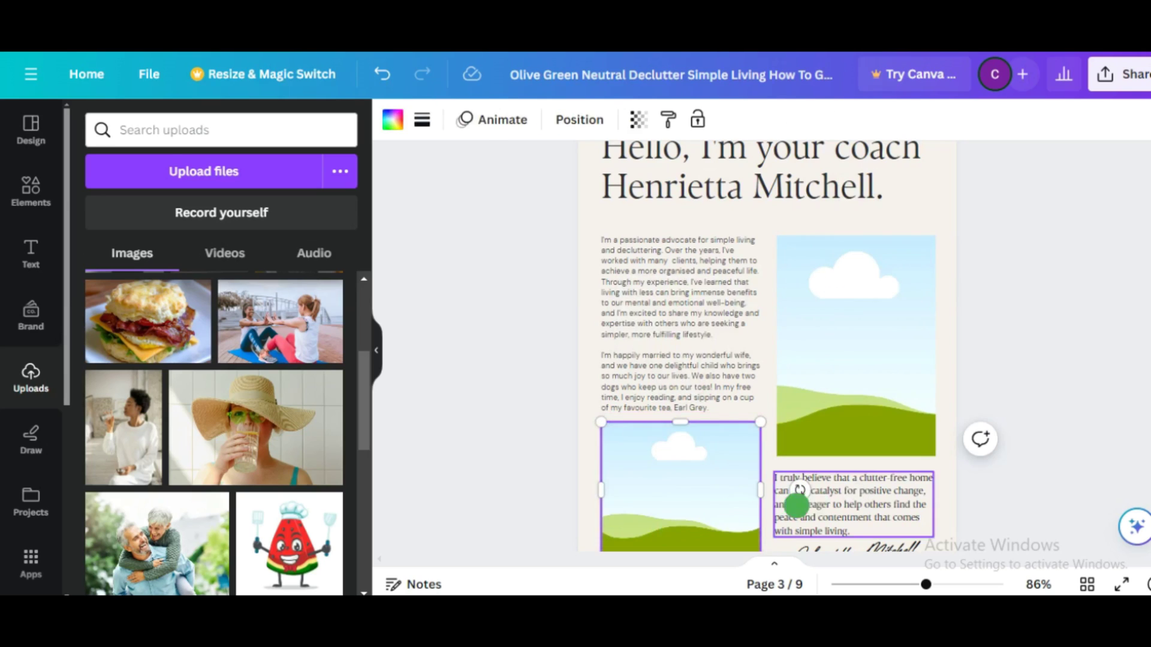
Fill the frames with the woman-at-laptop photo and the smiling-couple photo from Uploads
{"action": "scroll", "coordinate": [799, 491], "scroll_direction": "up", "scroll_amount": 2}
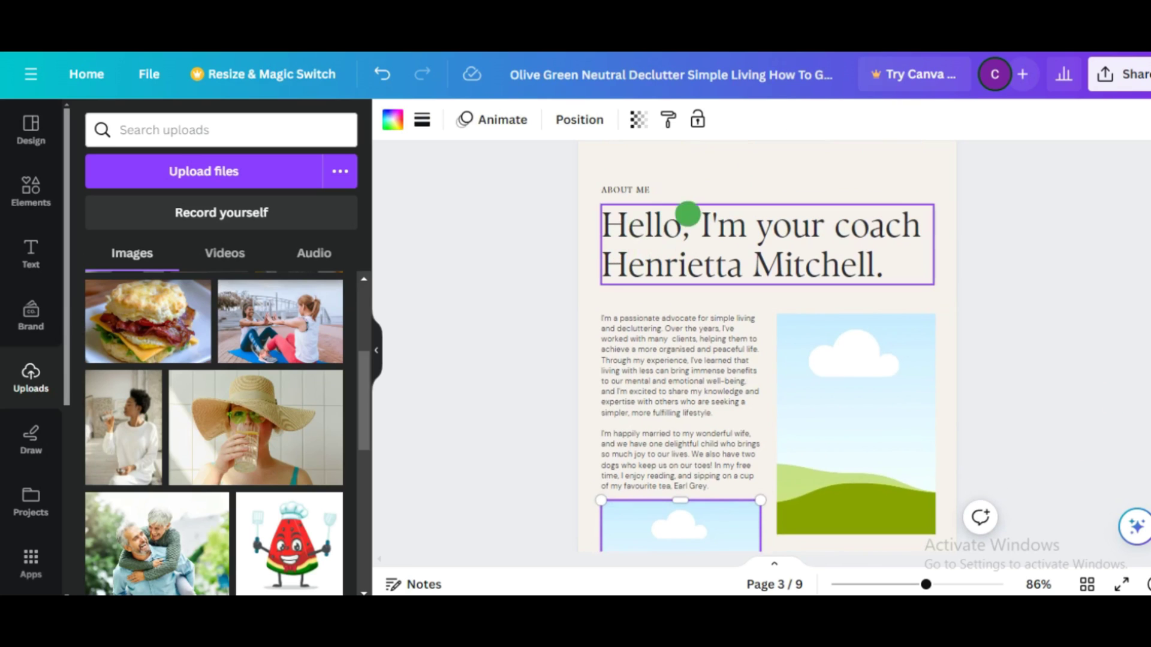
{"action": "left_click_drag", "start_coordinate": [367, 367], "coordinate": [367, 264]}
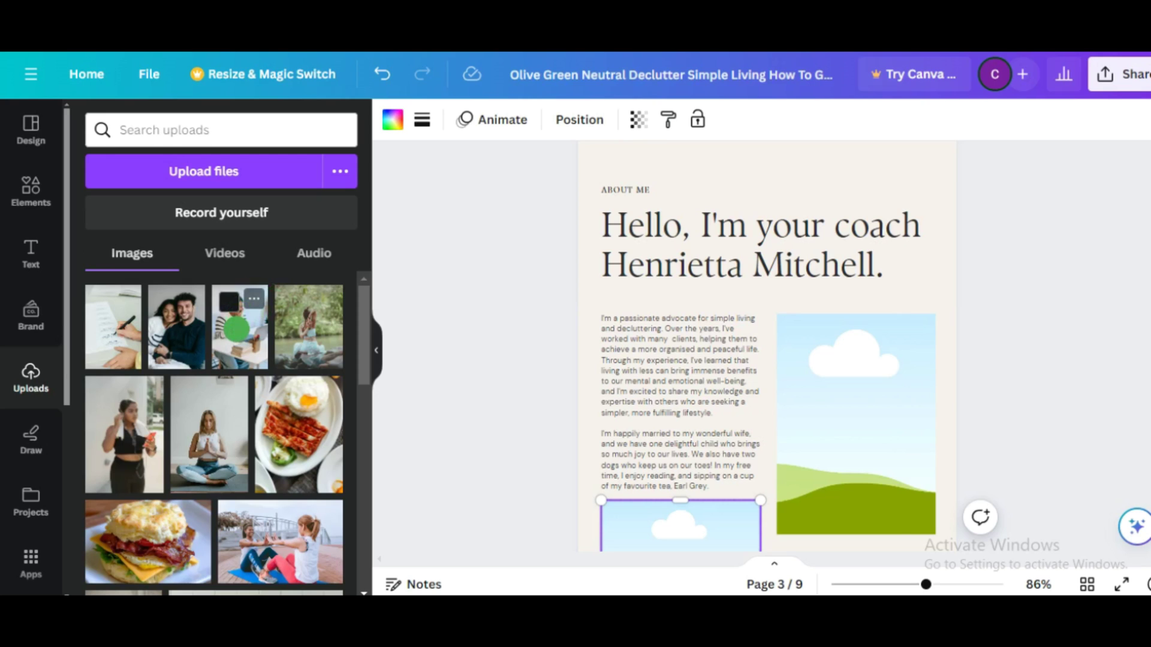
{"action": "left_click_drag", "start_coordinate": [237, 328], "coordinate": [845, 352]}
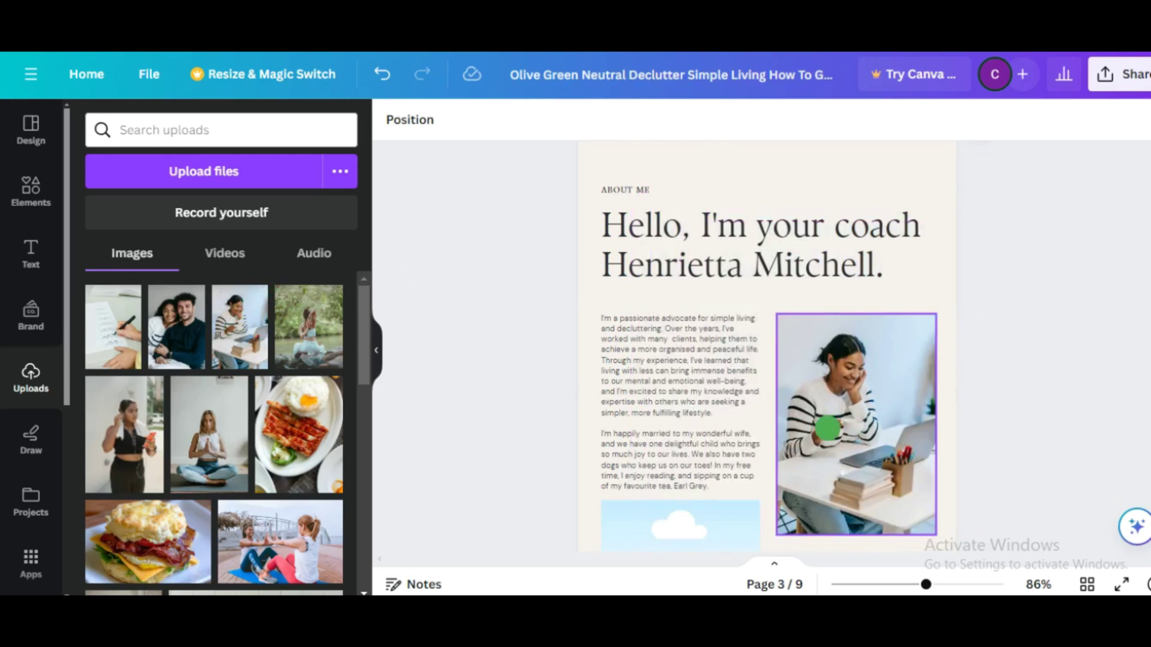
{"action": "left_click", "coordinate": [180, 321]}
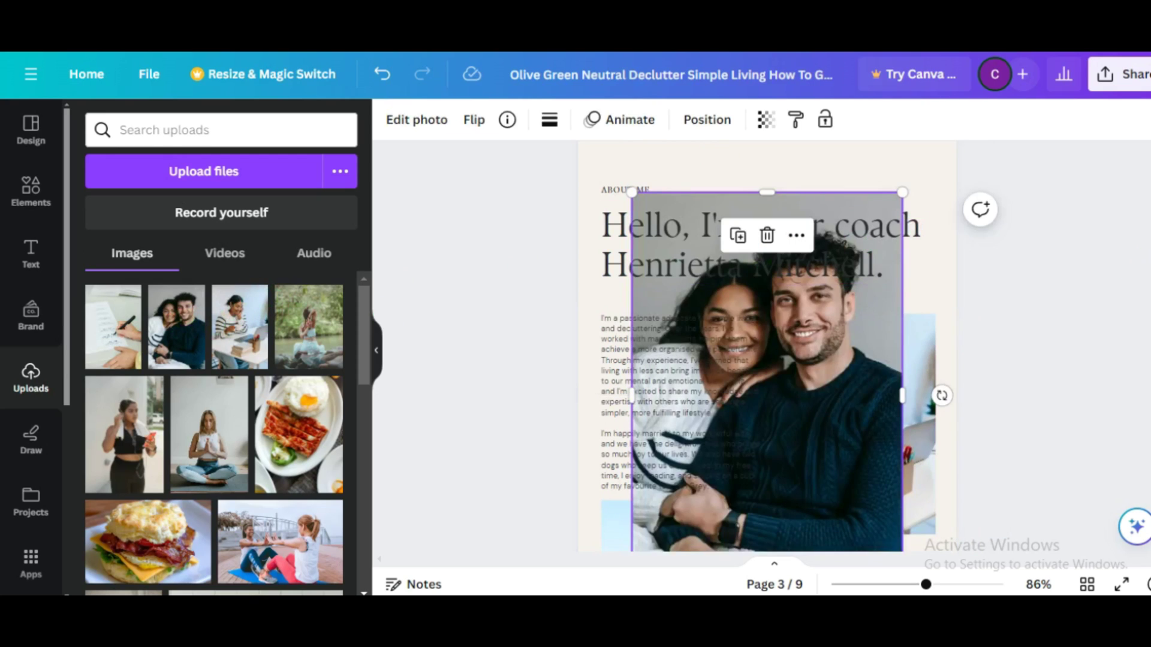
{"action": "scroll", "coordinate": [785, 220], "scroll_direction": "down", "scroll_amount": 3}
{"action": "left_click_drag", "start_coordinate": [785, 220], "coordinate": [743, 392]}
{"action": "scroll", "coordinate": [990, 480], "scroll_direction": "up", "scroll_amount": 5}
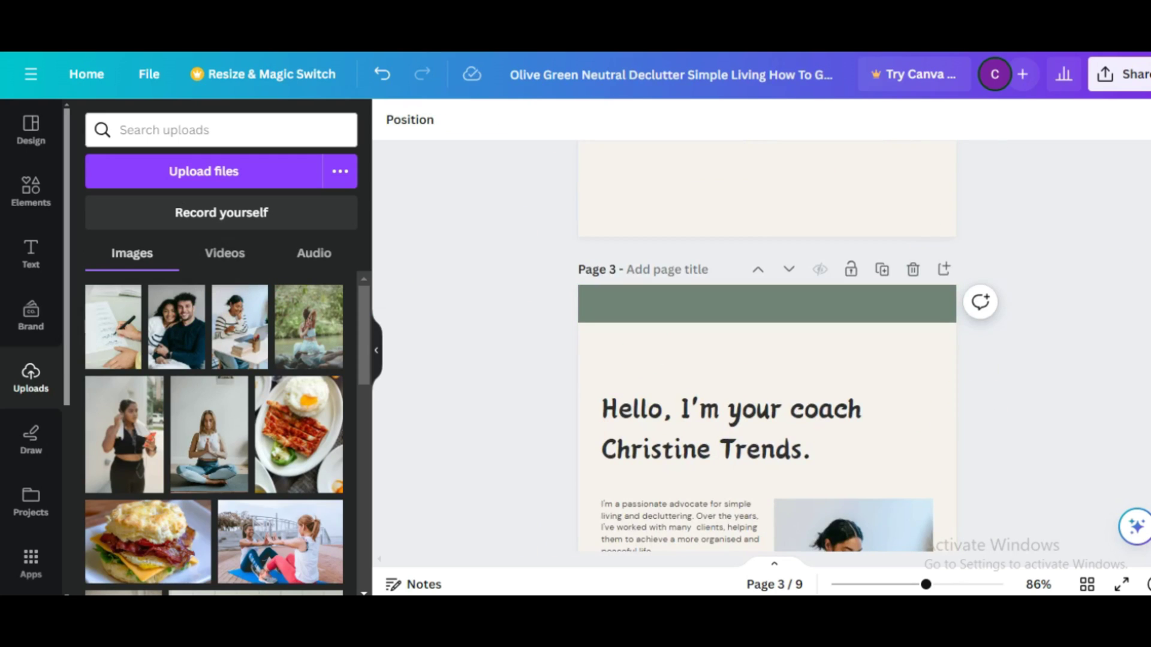
{"action": "scroll", "coordinate": [767, 348], "scroll_direction": "down", "scroll_amount": 6}
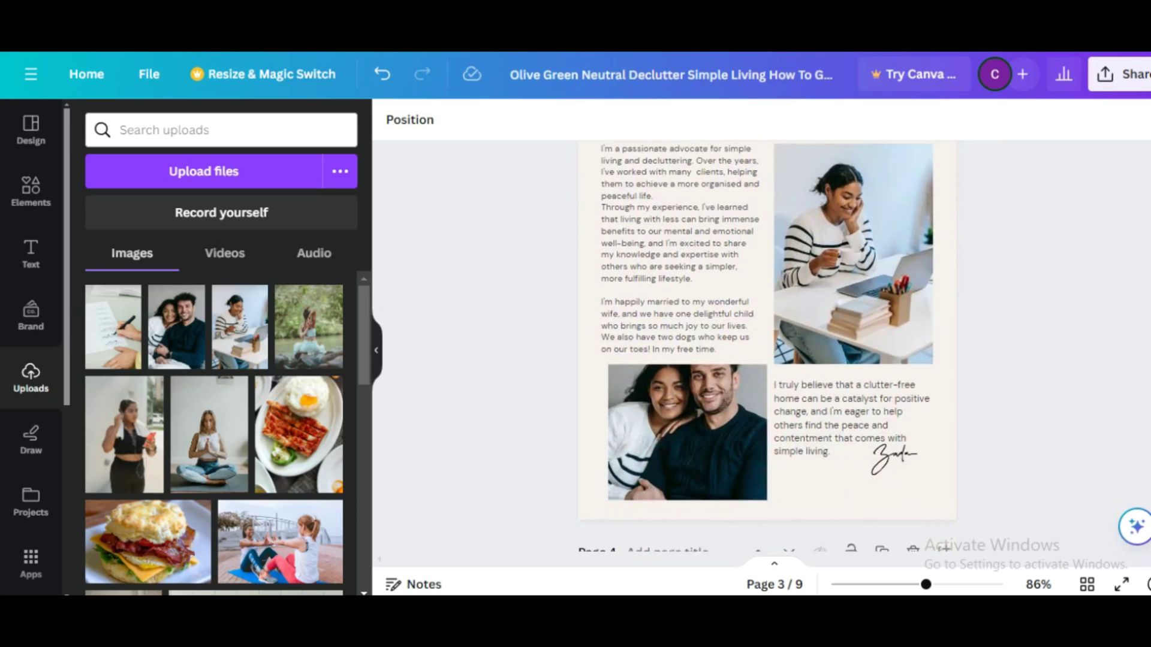
{"action": "scroll", "coordinate": [755, 347], "scroll_direction": "down", "scroll_amount": 3, "text": "ctrl"}
Retitle page 4's chapter heading INTRODUCTION and widen it onto one line
{"action": "scroll", "coordinate": [729, 200], "scroll_direction": "down", "scroll_amount": 5}
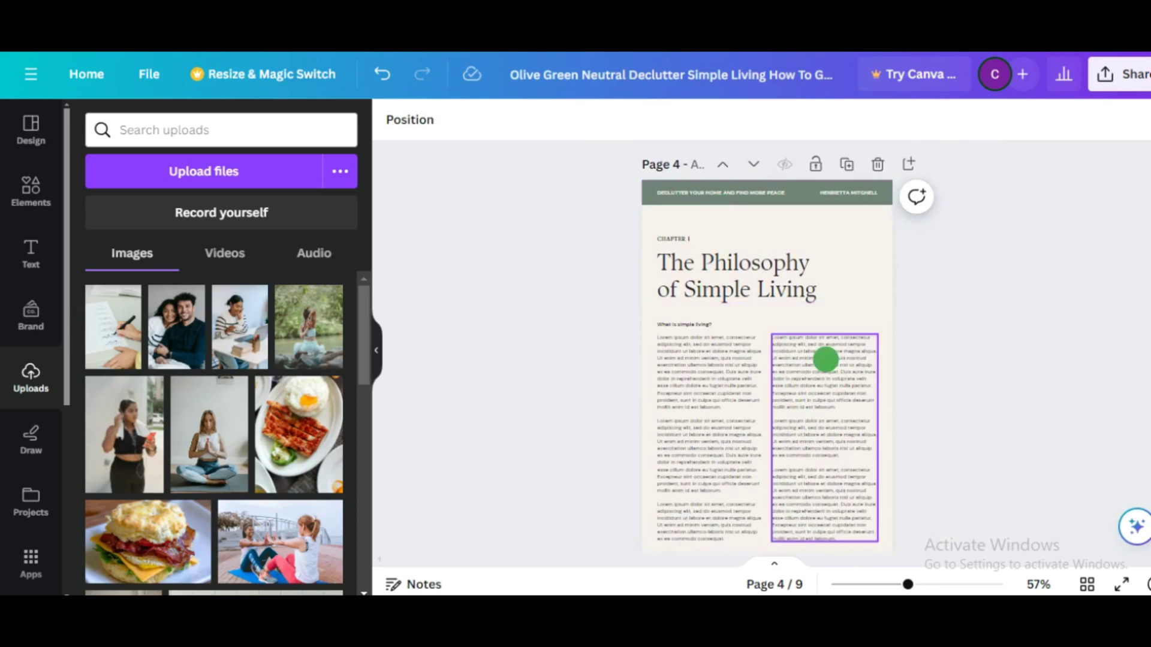
{"action": "left_click", "coordinate": [737, 295]}
{"action": "double_click", "coordinate": [736, 294]}
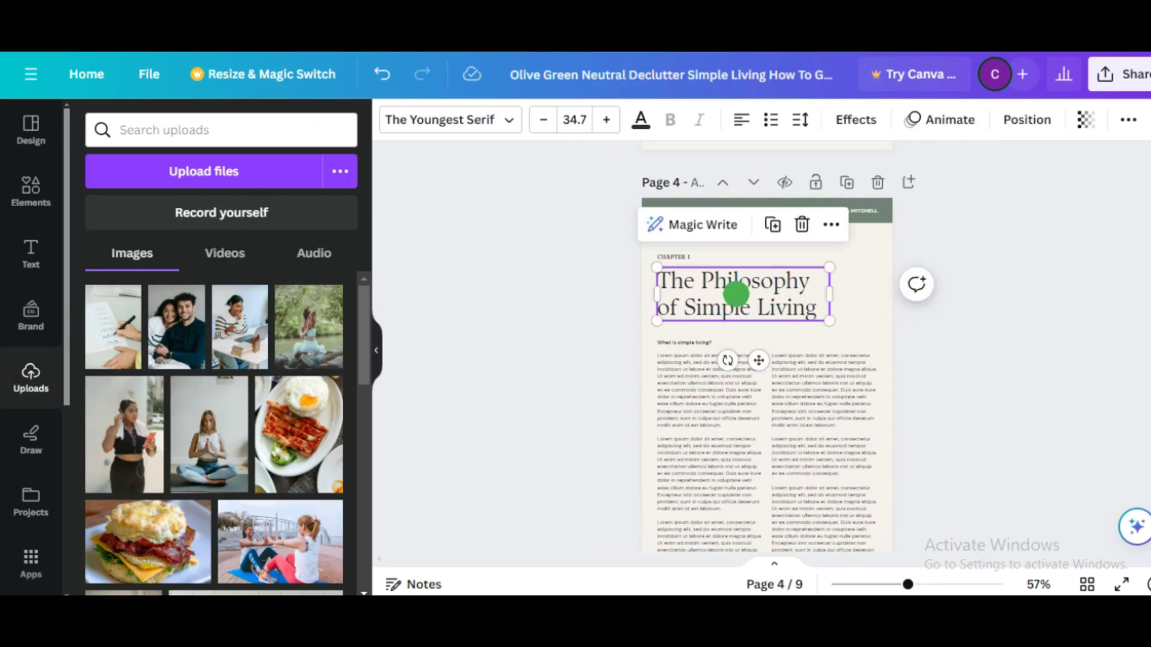
{"action": "key", "text": "BackSpace"}
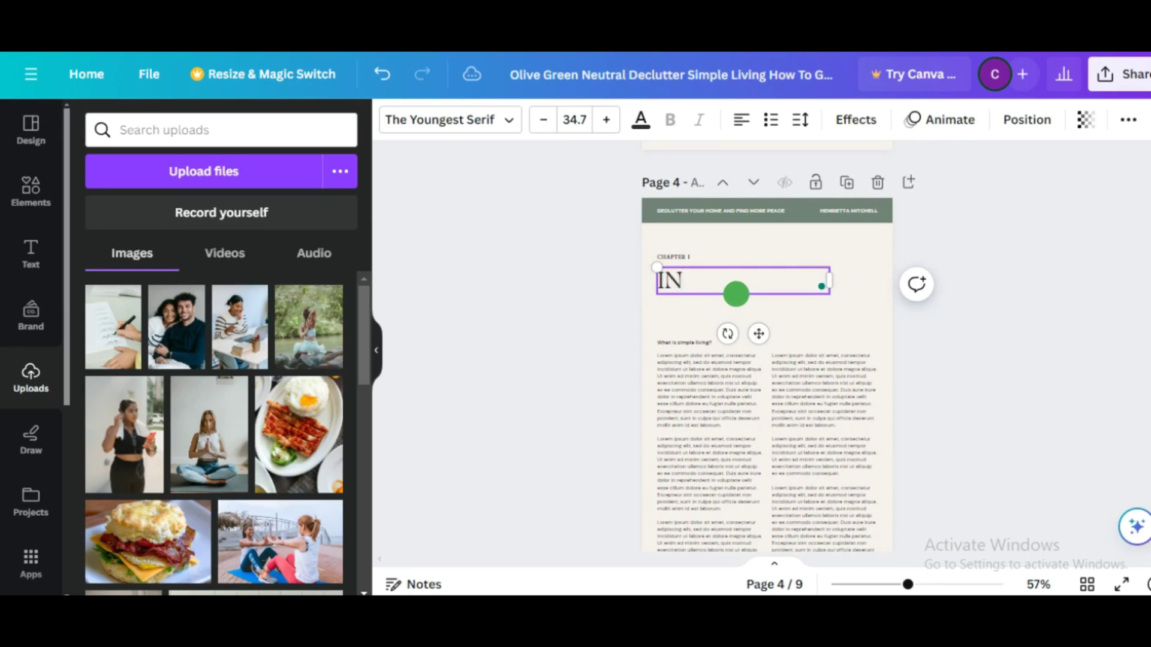
{"action": "type", "text": "INTRODUCTION"}
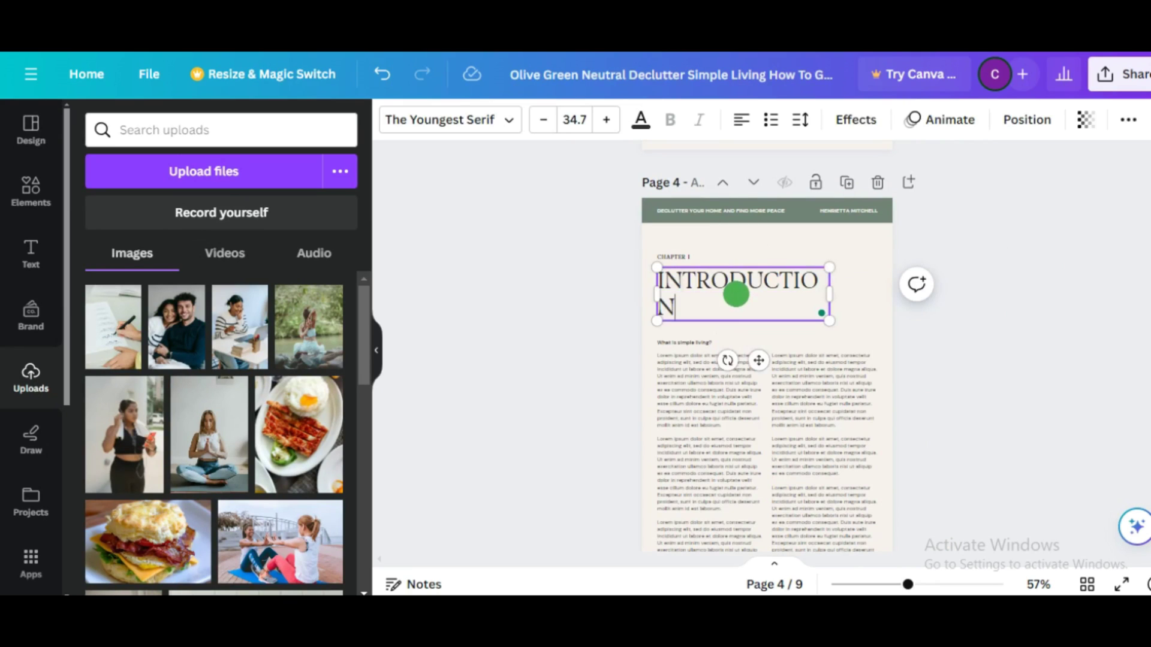
{"action": "left_click_drag", "start_coordinate": [830, 287], "coordinate": [848, 278]}
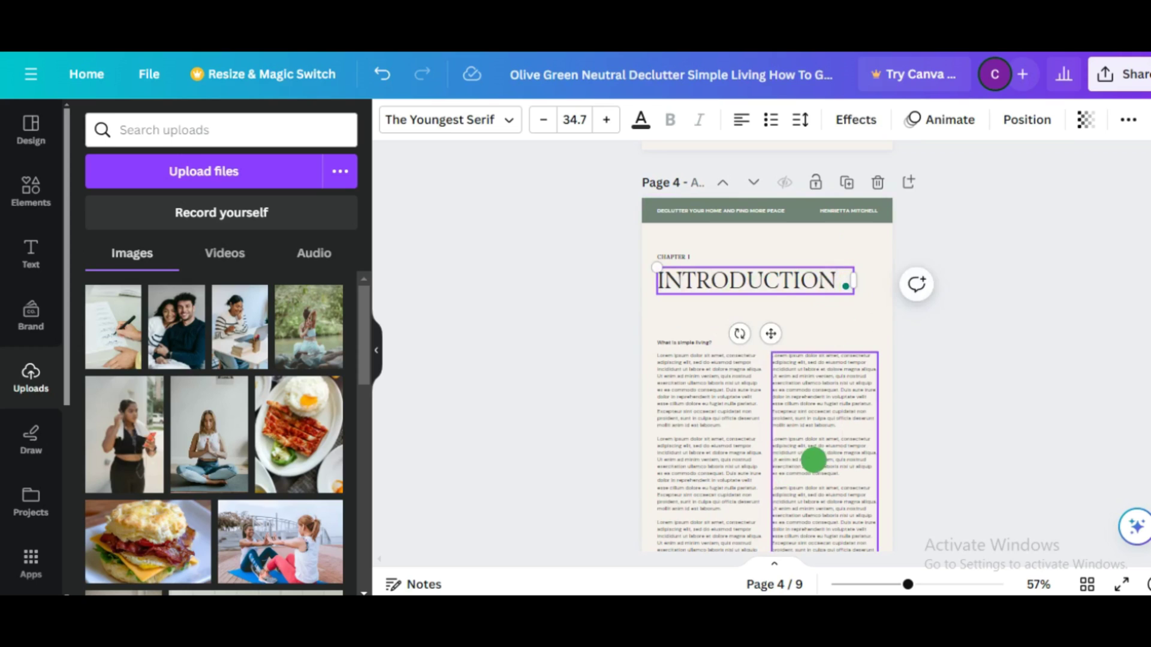
Delete the last two paragraphs of the right text column and lower it to align
{"action": "left_click", "coordinate": [814, 462]}
{"action": "left_click_drag", "start_coordinate": [815, 462], "coordinate": [857, 498]}
{"action": "left_click", "coordinate": [777, 432]}
{"action": "double_click", "coordinate": [773, 398]}
{"action": "left_click", "coordinate": [765, 388]}
{"action": "key", "text": "BackSpace"}
{"action": "left_click", "coordinate": [925, 337]}
{"action": "left_click", "coordinate": [787, 312]}
{"action": "left_click_drag", "start_coordinate": [787, 312], "coordinate": [797, 359]}
{"action": "left_click", "coordinate": [997, 404]}
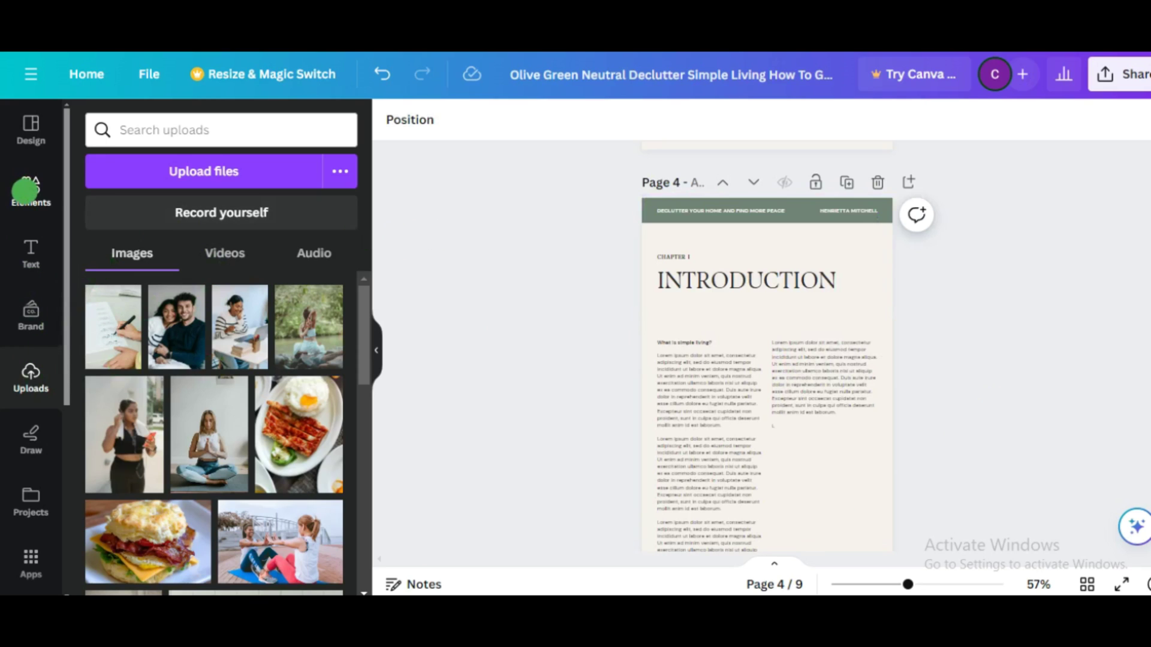
Search Elements for 'frame' and add a landscape image frame to page 4
{"action": "left_click", "coordinate": [33, 188]}
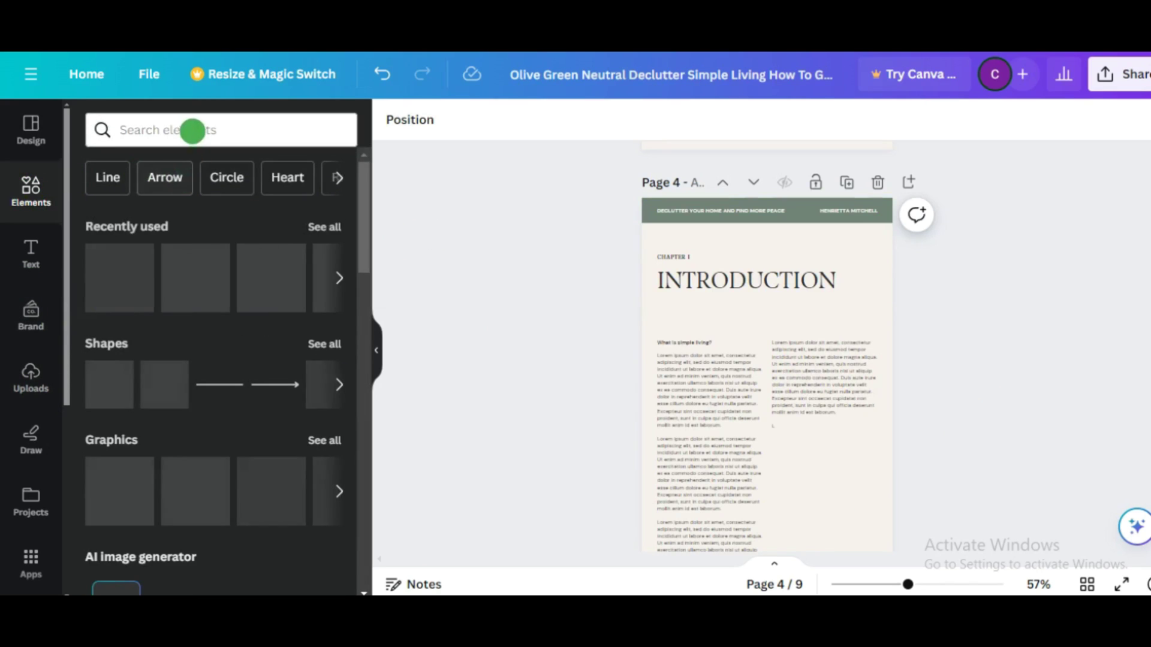
{"action": "left_click", "coordinate": [187, 130]}
{"action": "type", "text": "FR"}
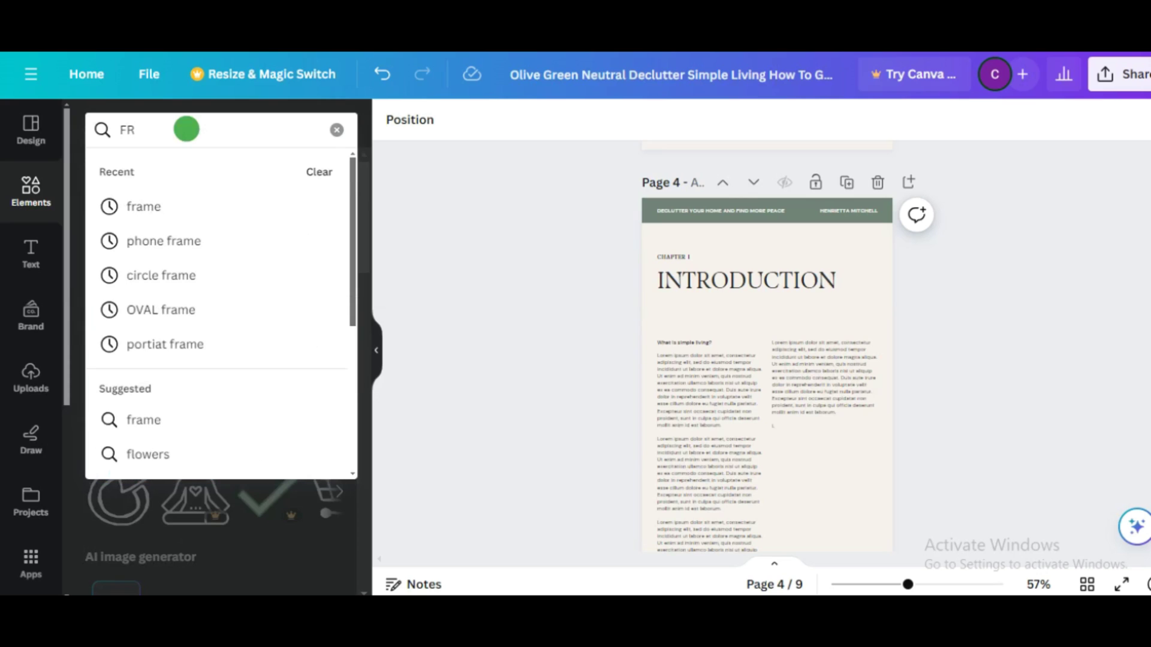
{"action": "left_click", "coordinate": [150, 201]}
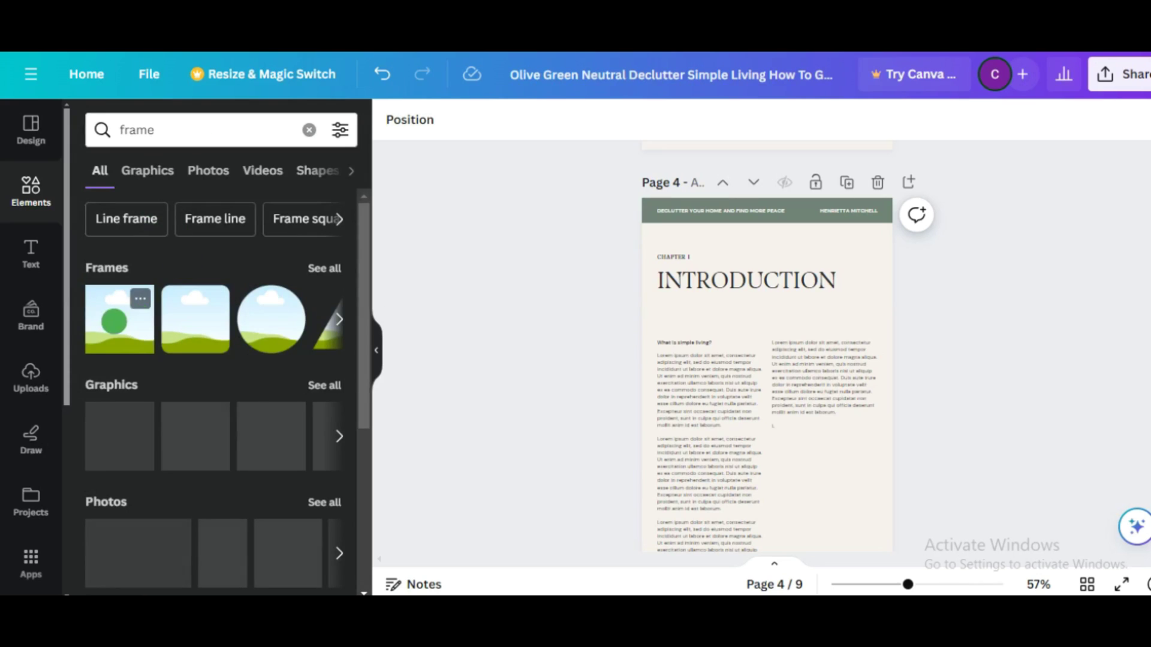
{"action": "left_click", "coordinate": [114, 321]}
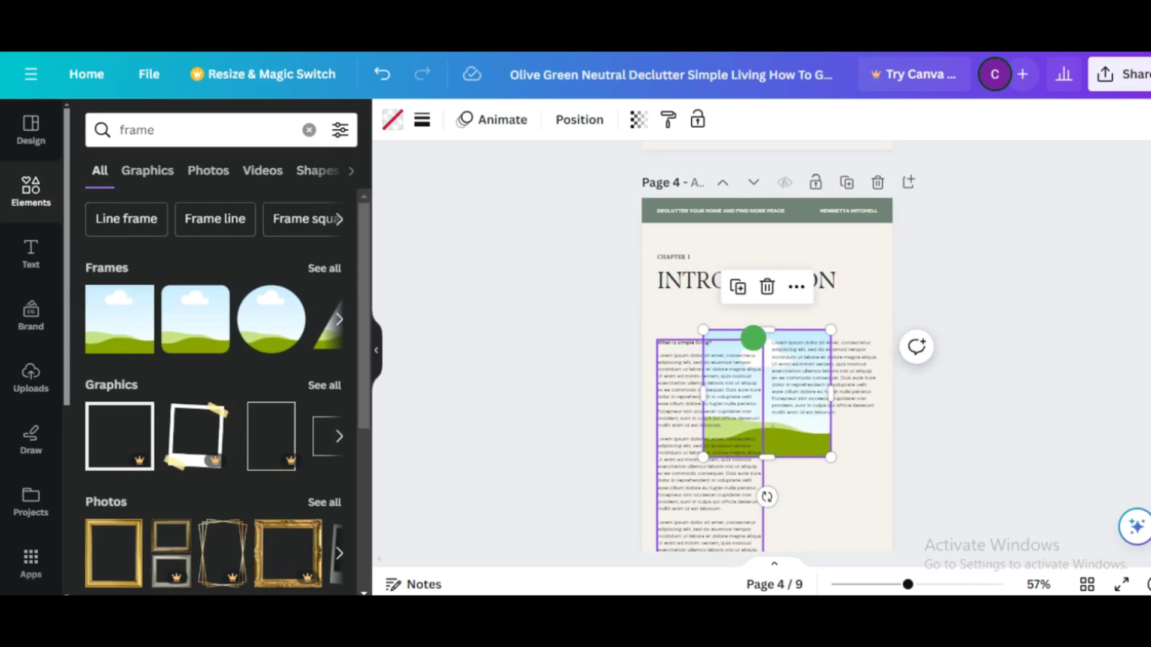
Move the frame to the lower right and resize it to fit the right column
{"action": "left_click_drag", "start_coordinate": [794, 438], "coordinate": [848, 529]}
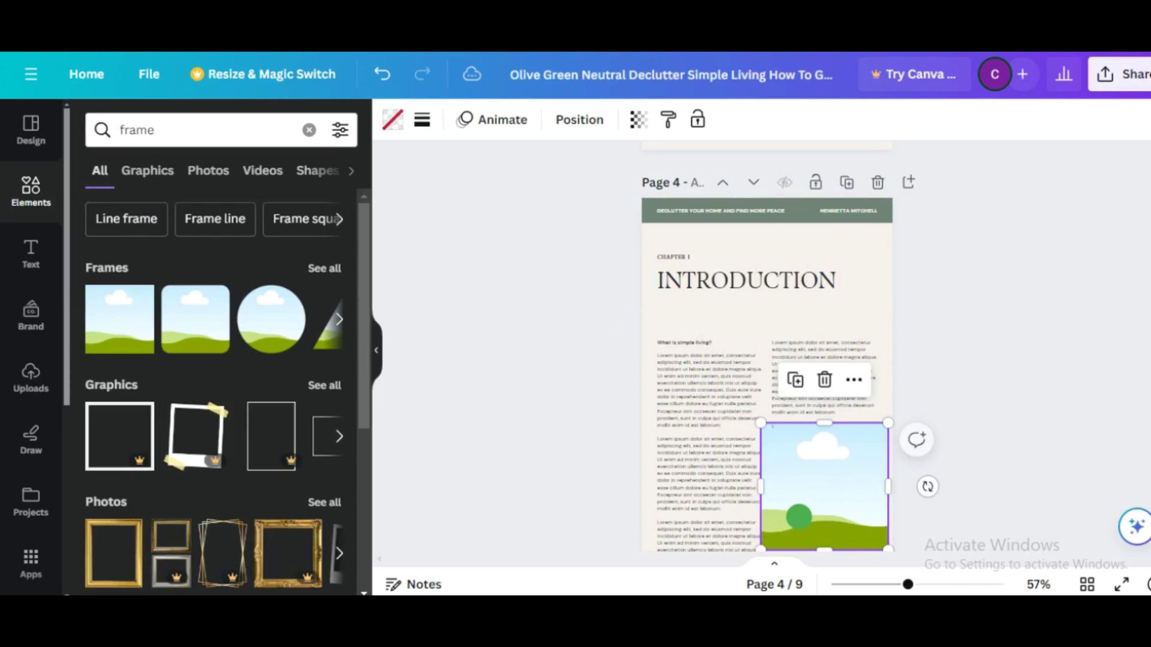
{"action": "left_click_drag", "start_coordinate": [764, 486], "coordinate": [778, 483]}
{"action": "left_click_drag", "start_coordinate": [885, 490], "coordinate": [876, 486]}
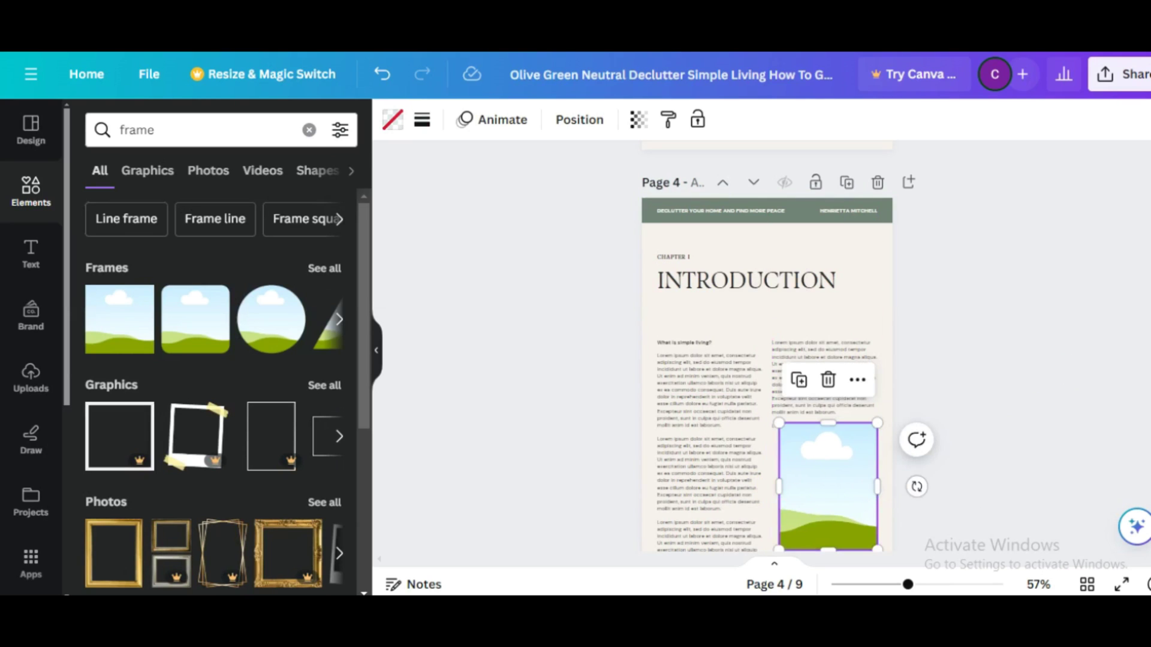
{"action": "scroll", "coordinate": [858, 359], "scroll_direction": "down", "scroll_amount": 1}
{"action": "left_click_drag", "start_coordinate": [779, 515], "coordinate": [769, 527]}
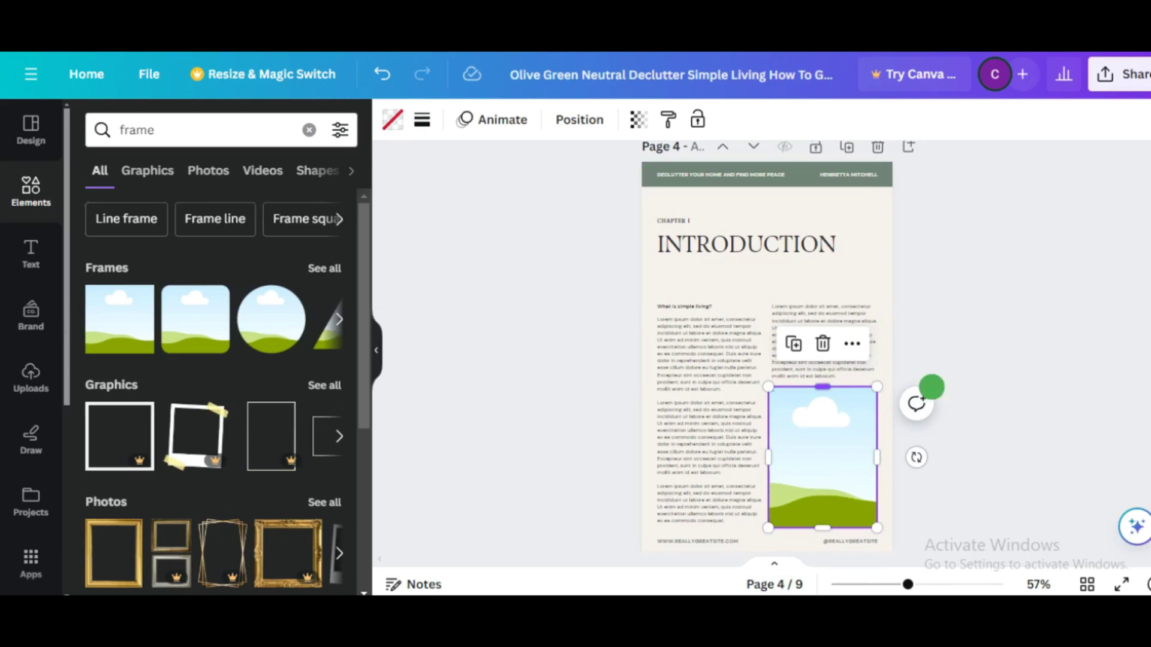
{"action": "left_click", "coordinate": [987, 390]}
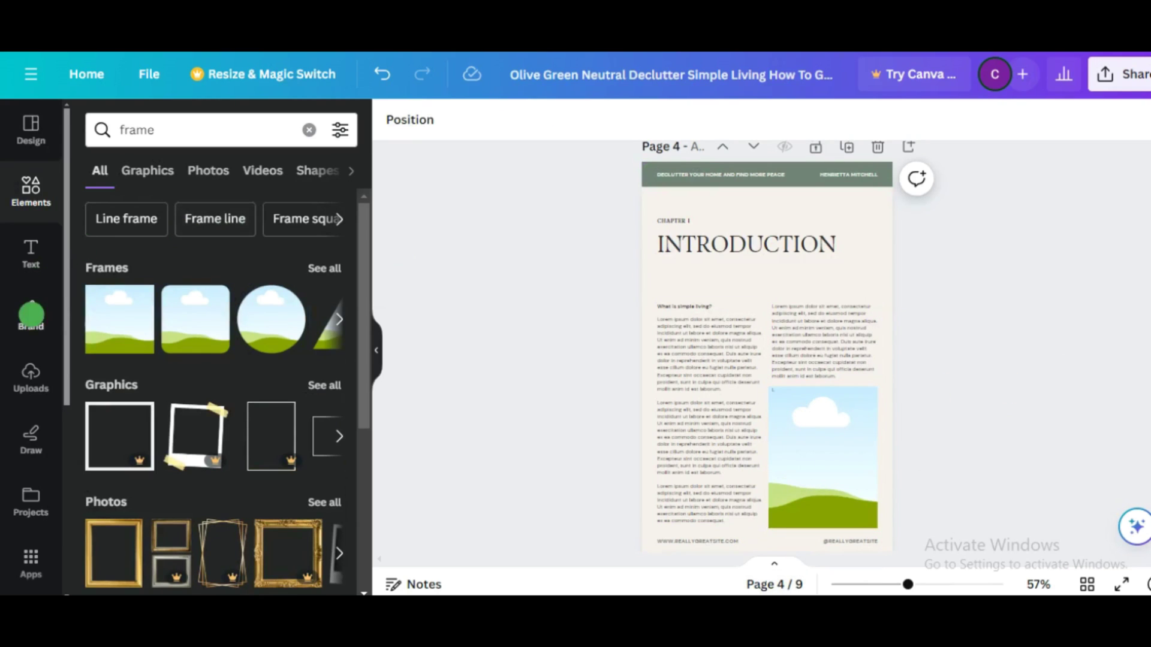
Drop the yoga photo from Uploads into page 4's image frame
{"action": "left_click", "coordinate": [29, 377]}
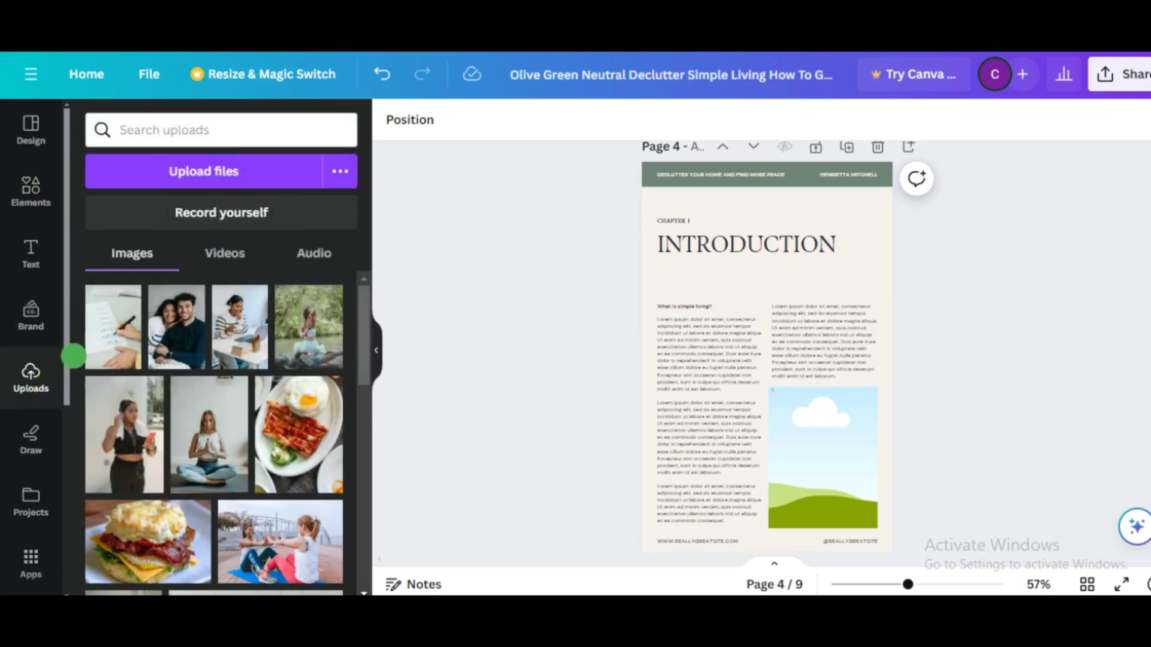
{"action": "left_click", "coordinate": [303, 336]}
{"action": "left_click_drag", "start_coordinate": [737, 274], "coordinate": [807, 370]}
{"action": "left_click_drag", "start_coordinate": [804, 435], "coordinate": [822, 493]}
{"action": "left_click", "coordinate": [1059, 428]}
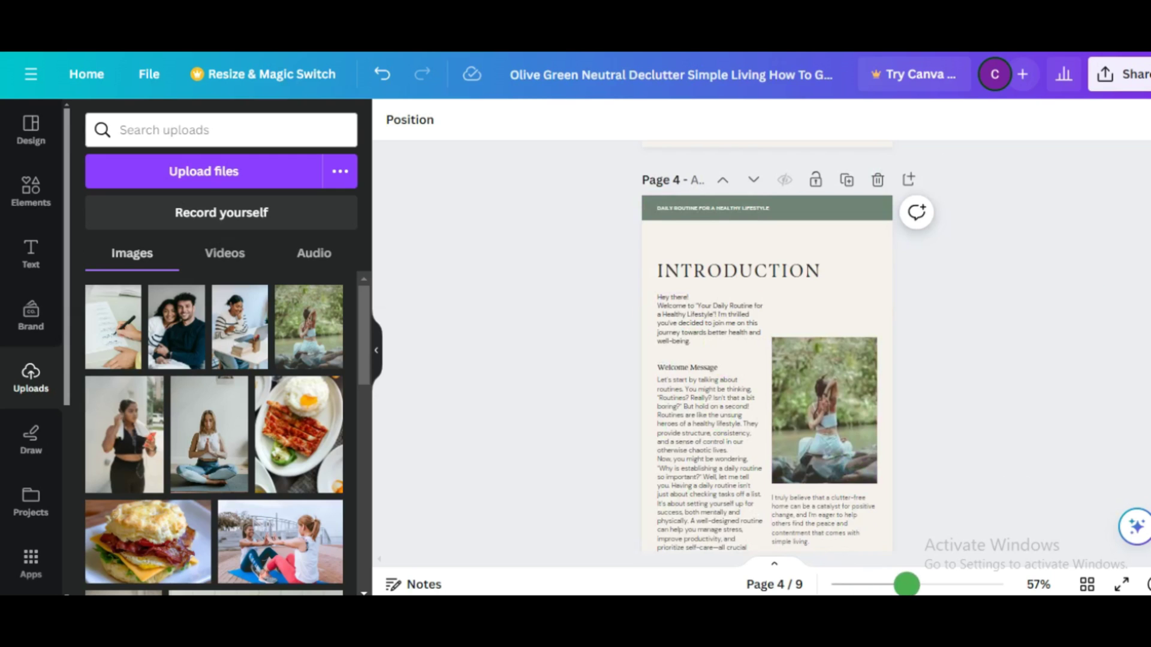
{"action": "mouse_move", "coordinate": [907, 584]}
{"action": "left_mouse_down"}
{"action": "mouse_move", "coordinate": [951, 581]}
{"action": "mouse_move", "coordinate": [901, 577]}
{"action": "mouse_move", "coordinate": [925, 576]}
{"action": "mouse_move", "coordinate": [899, 563]}
{"action": "left_mouse_up"}
{"action": "scroll", "coordinate": [767, 360], "scroll_direction": "down", "scroll_amount": 2}
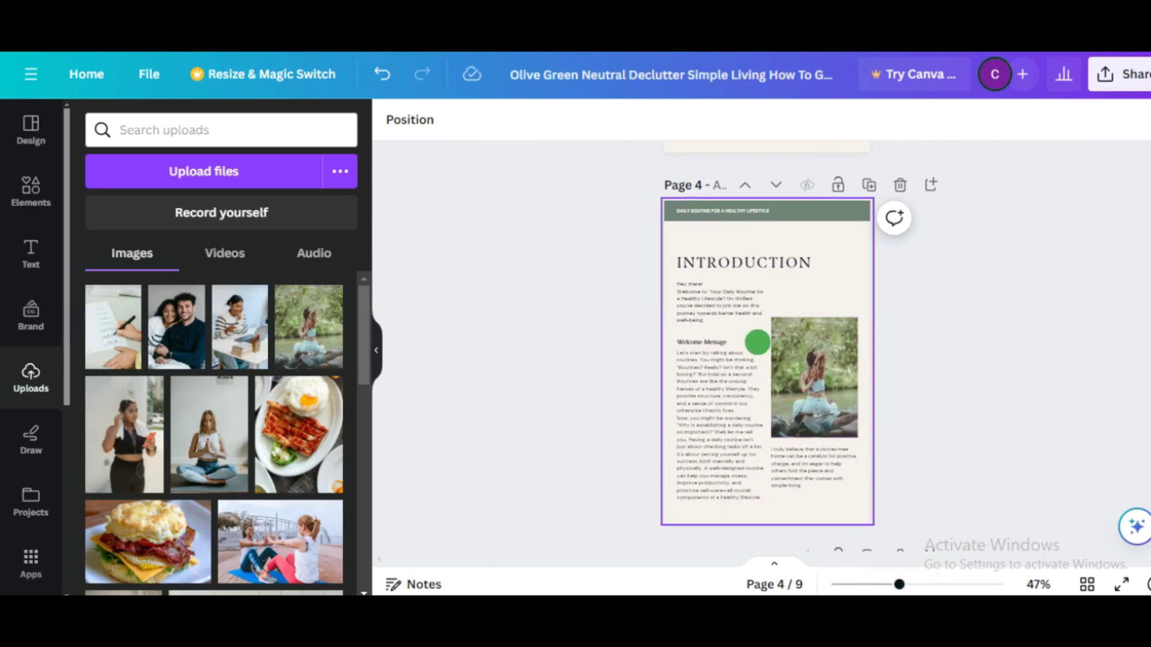
{"action": "scroll", "coordinate": [739, 360], "scroll_direction": "up", "scroll_amount": 10}
Set the coach greeting heading to The Youngest Serif and shrink it slightly
{"action": "left_click", "coordinate": [739, 302]}
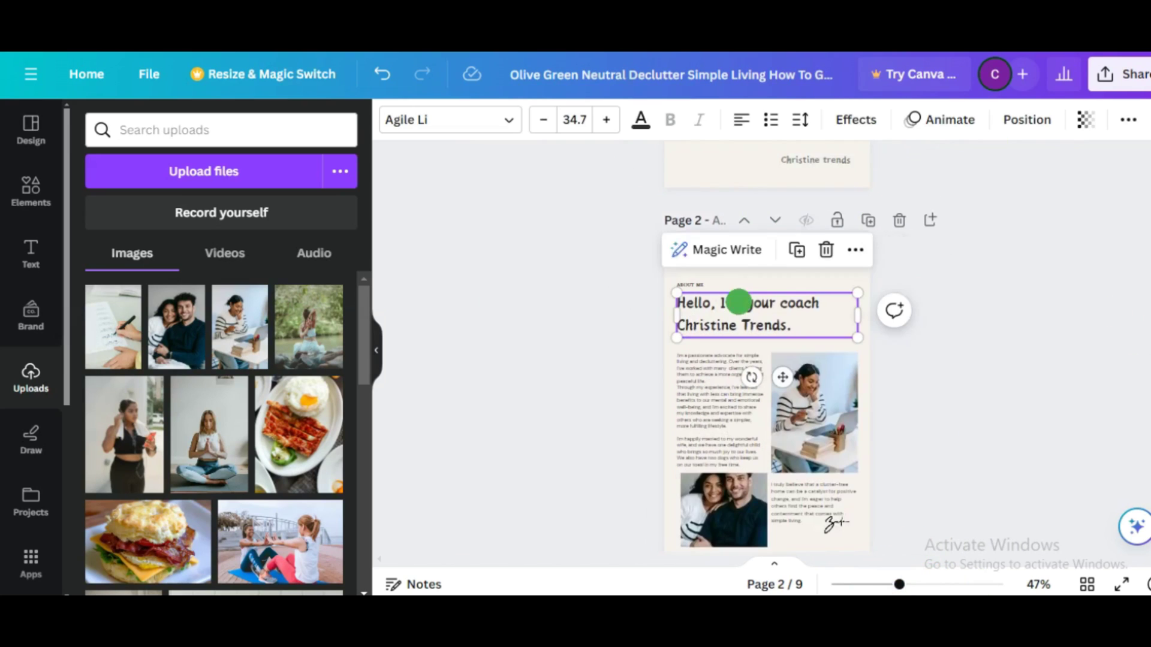
{"action": "left_click", "coordinate": [506, 117]}
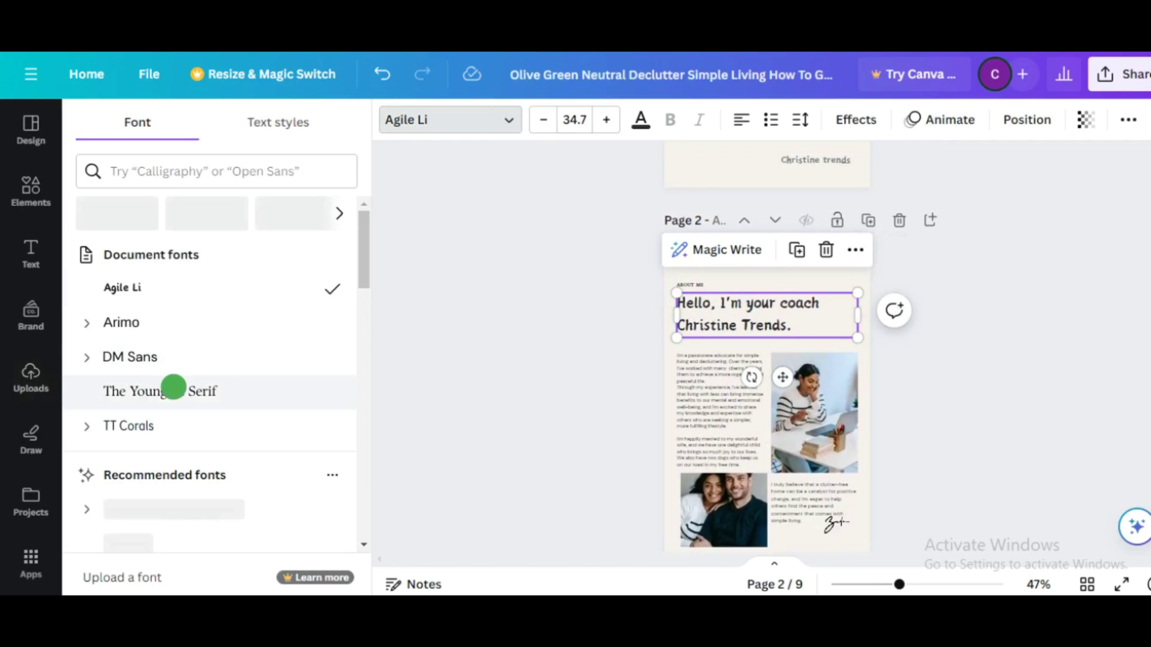
{"action": "left_click", "coordinate": [173, 387]}
{"action": "left_click_drag", "start_coordinate": [856, 334], "coordinate": [835, 330]}
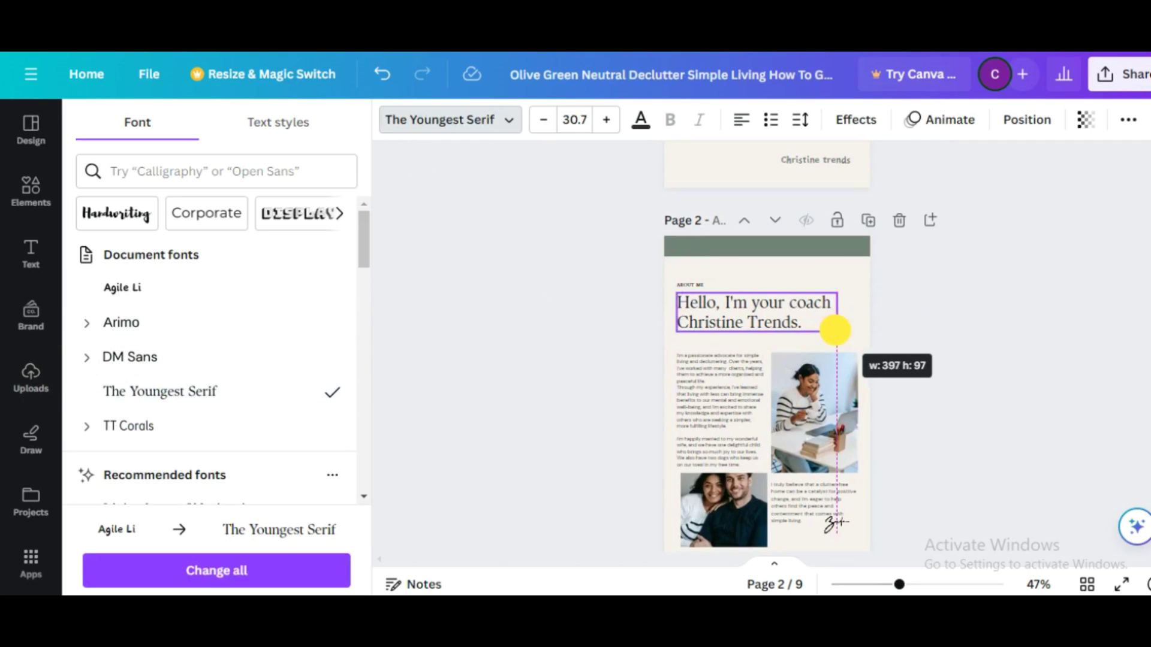
{"action": "left_click", "coordinate": [1028, 377]}
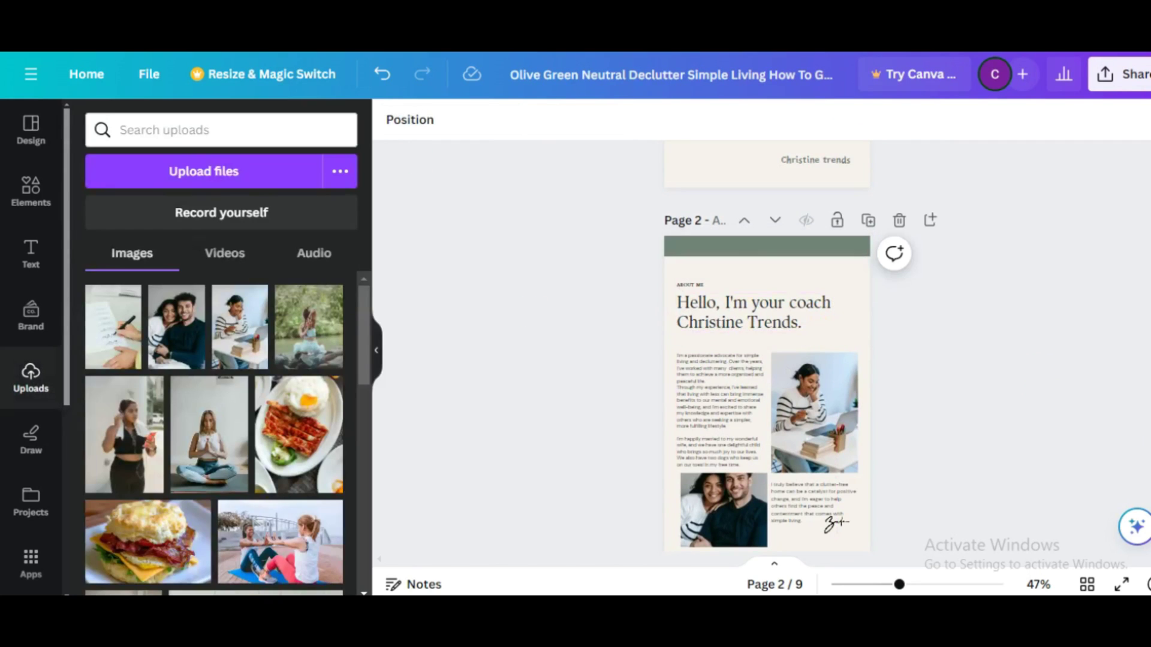
Clear page 5's old chapter title to make way for the Overview heading
{"action": "scroll", "coordinate": [767, 347], "scroll_direction": "up", "scroll_amount": 2}
{"action": "scroll", "coordinate": [767, 348], "scroll_direction": "down", "scroll_amount": 12}
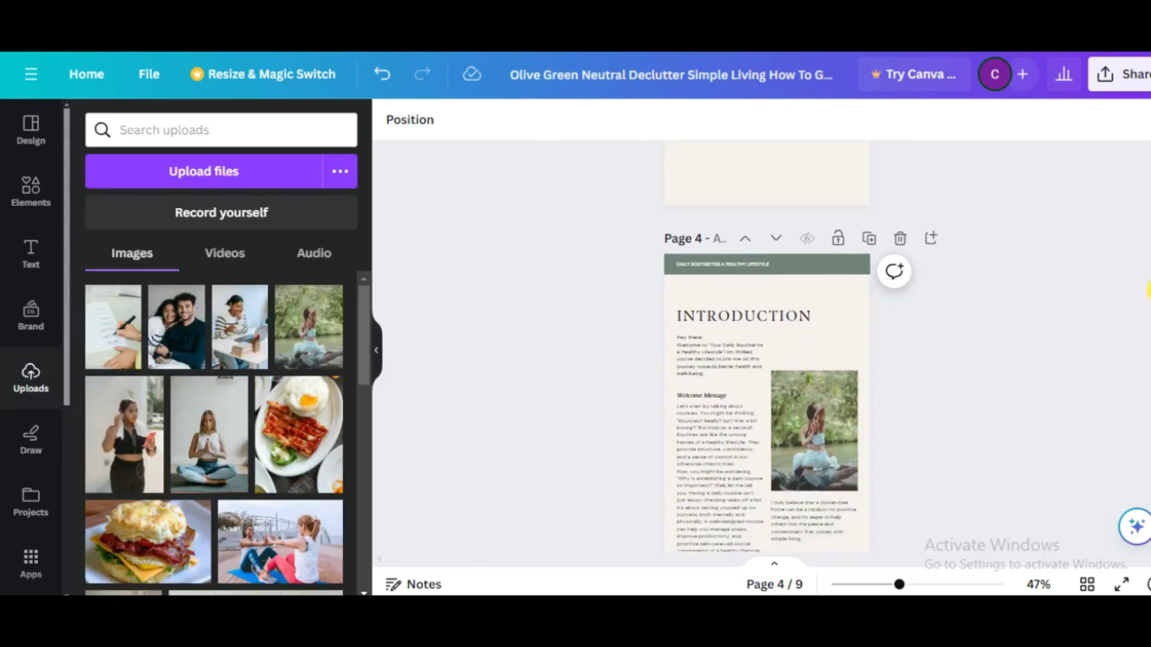
{"action": "scroll", "coordinate": [1148, 293], "scroll_direction": "down", "scroll_amount": 2}
{"action": "scroll", "coordinate": [1148, 300], "scroll_direction": "down", "scroll_amount": 6}
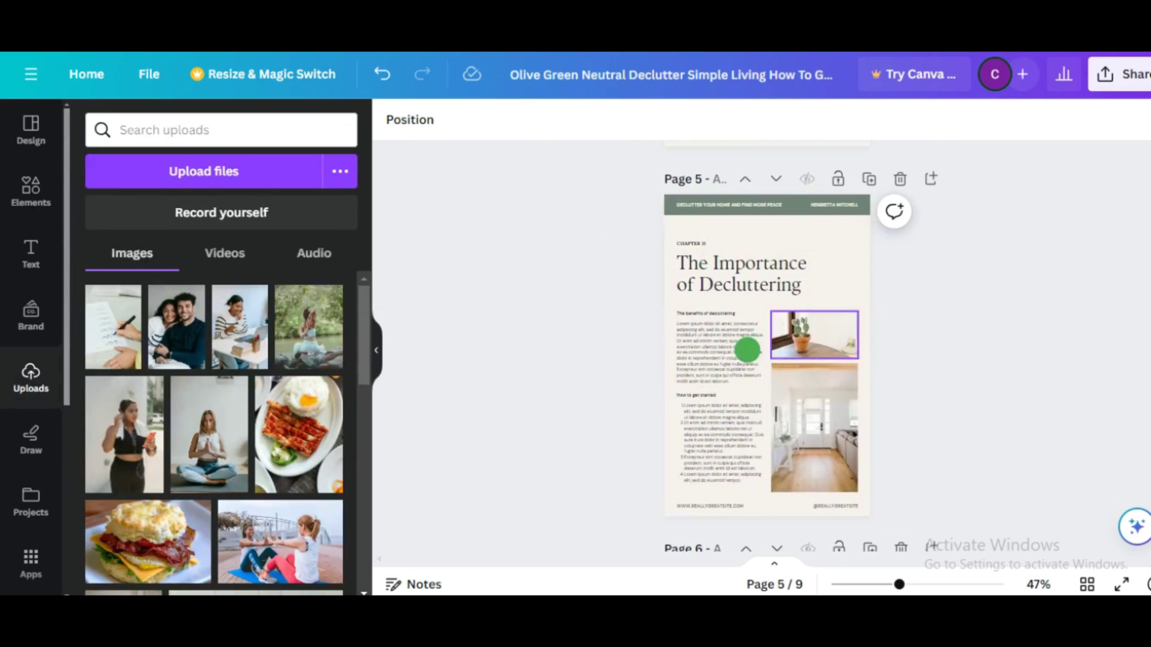
{"action": "double_click", "coordinate": [729, 265]}
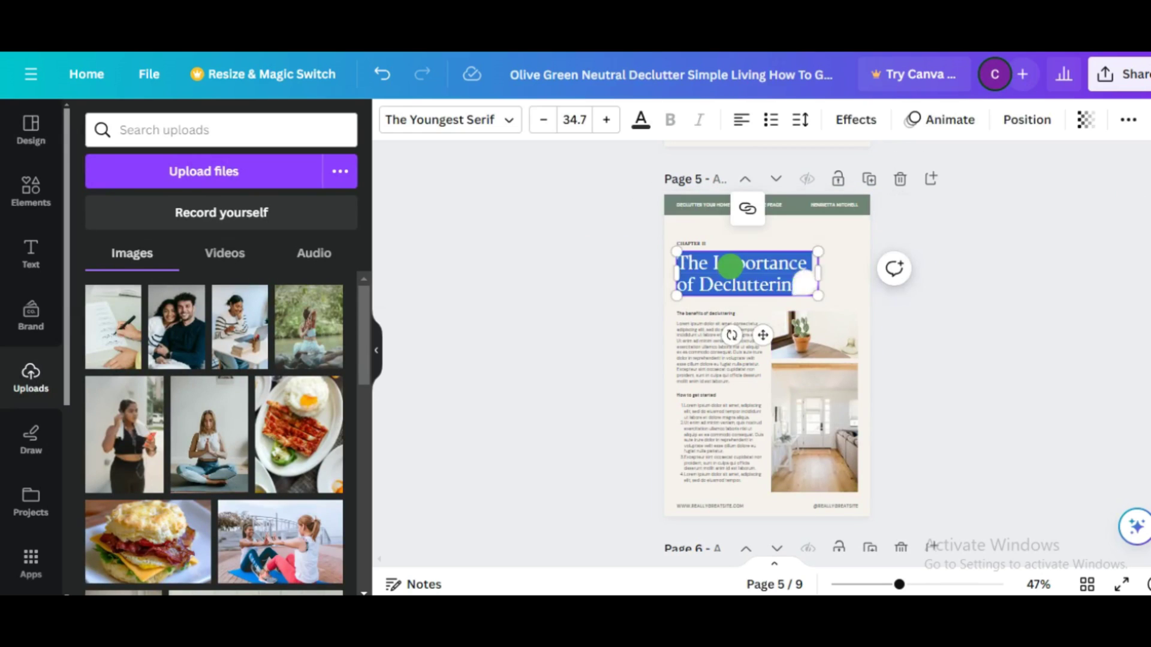
{"action": "key", "text": "BackSpace"}
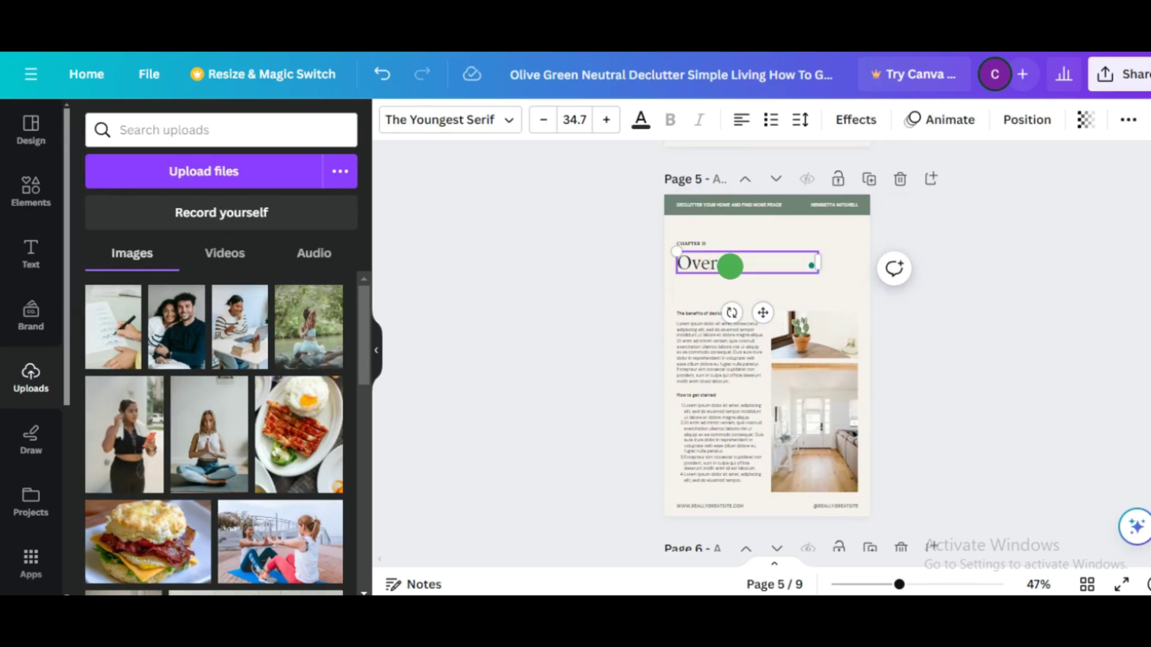
Remove both photos and the extra top frame on page 5, keeping one empty frame
{"action": "left_click", "coordinate": [818, 342]}
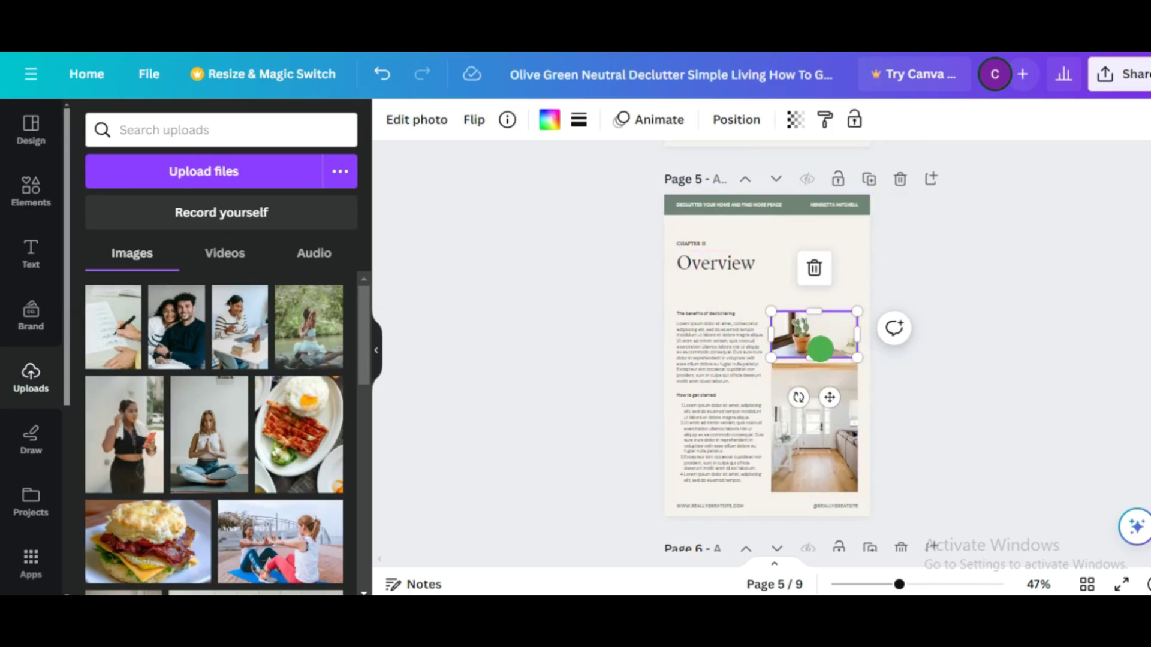
{"action": "key", "text": "Delete"}
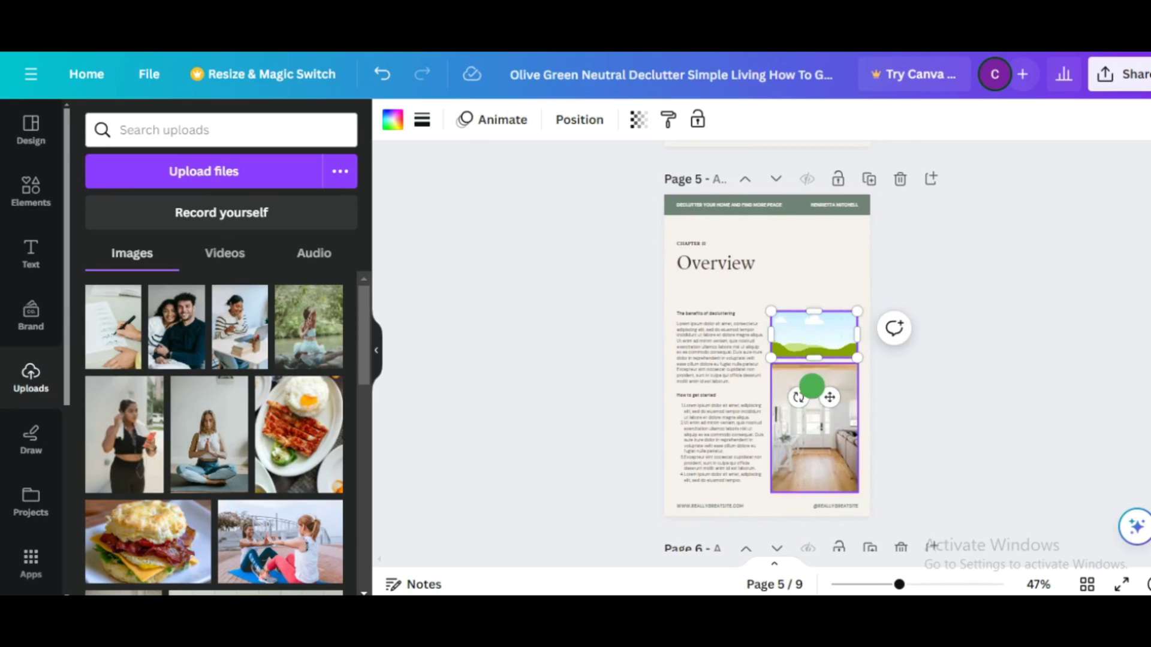
{"action": "left_click_drag", "start_coordinate": [814, 357], "coordinate": [818, 328]}
{"action": "left_click", "coordinate": [818, 258]}
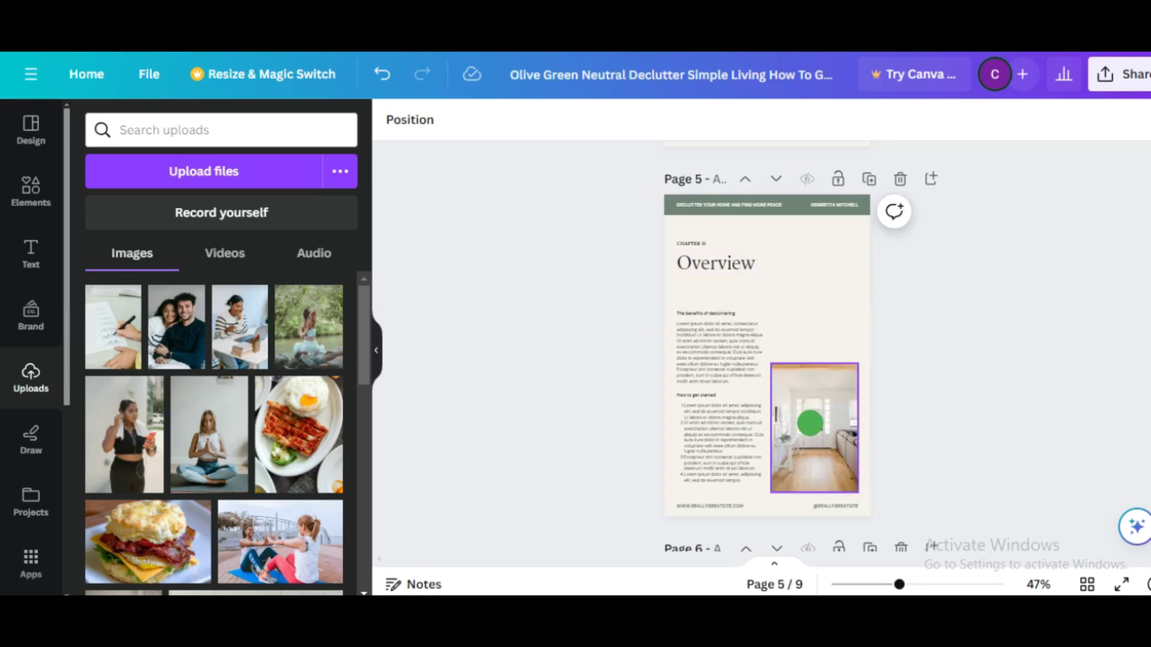
{"action": "left_click", "coordinate": [812, 419]}
{"action": "left_click", "coordinate": [812, 324]}
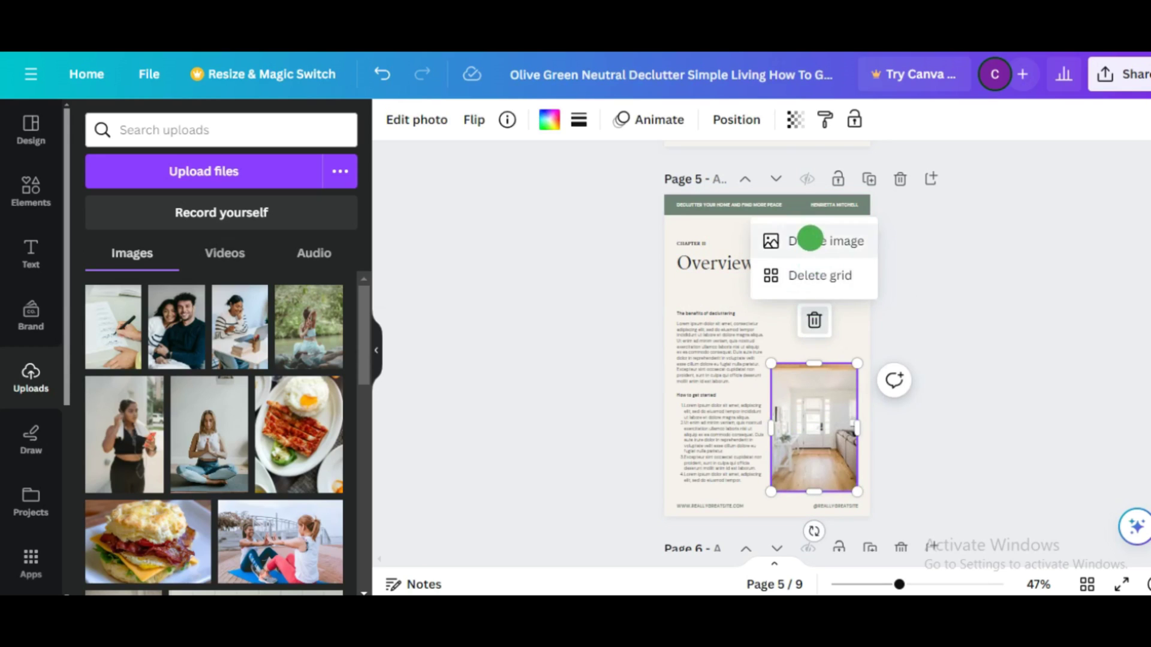
{"action": "left_click", "coordinate": [810, 240]}
{"action": "left_click_drag", "start_coordinate": [815, 445], "coordinate": [815, 377]}
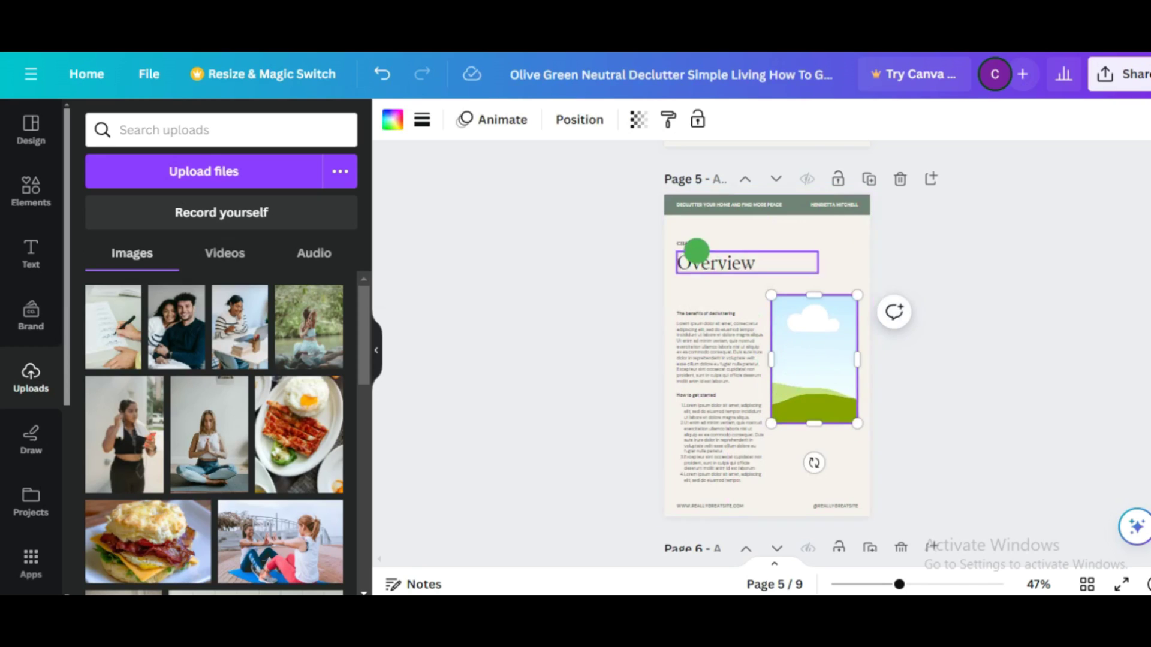
{"action": "left_click", "coordinate": [696, 250]}
{"action": "key", "text": "Escape"}
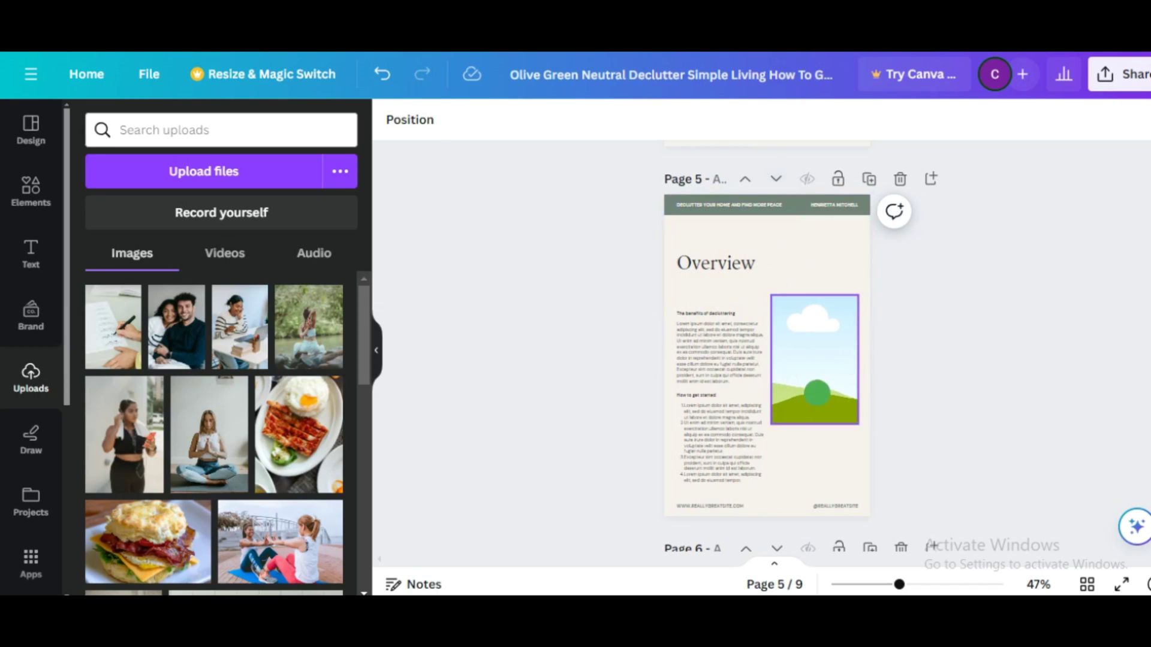
Stretch the frame taller and fill it with the woman-wearing-earphones photo from Uploads
{"action": "left_click", "coordinate": [814, 424]}
{"action": "left_click_drag", "start_coordinate": [814, 426], "coordinate": [814, 496]}
{"action": "left_click", "coordinate": [103, 445]}
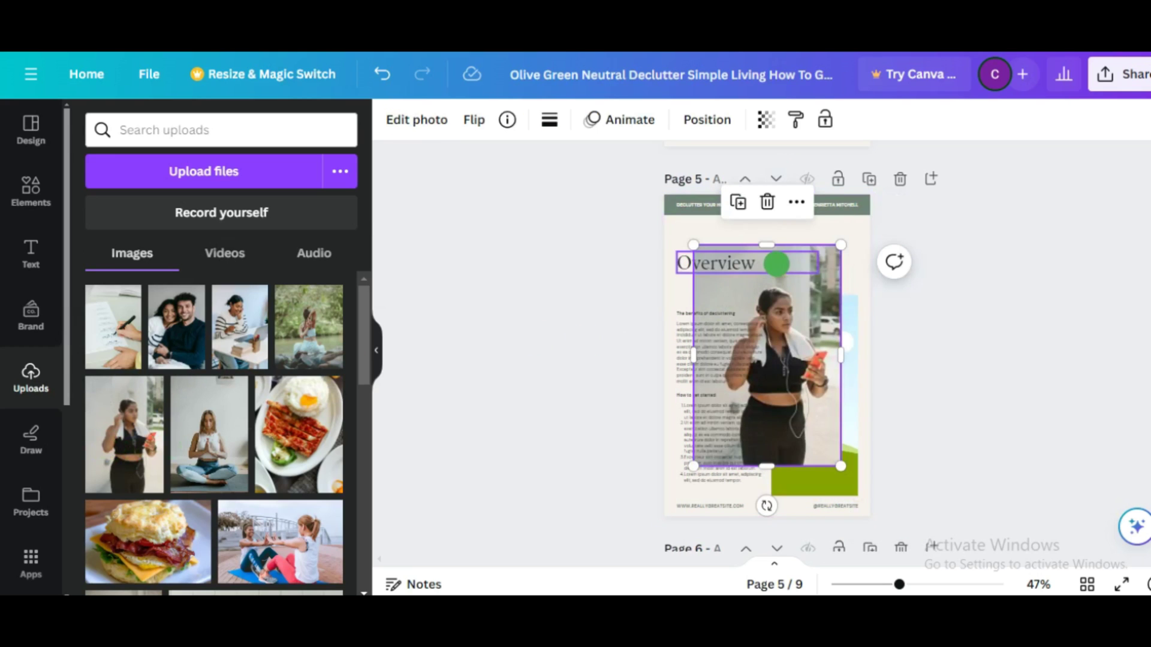
{"action": "left_click_drag", "start_coordinate": [819, 288], "coordinate": [857, 394]}
{"action": "left_click", "coordinate": [829, 404]}
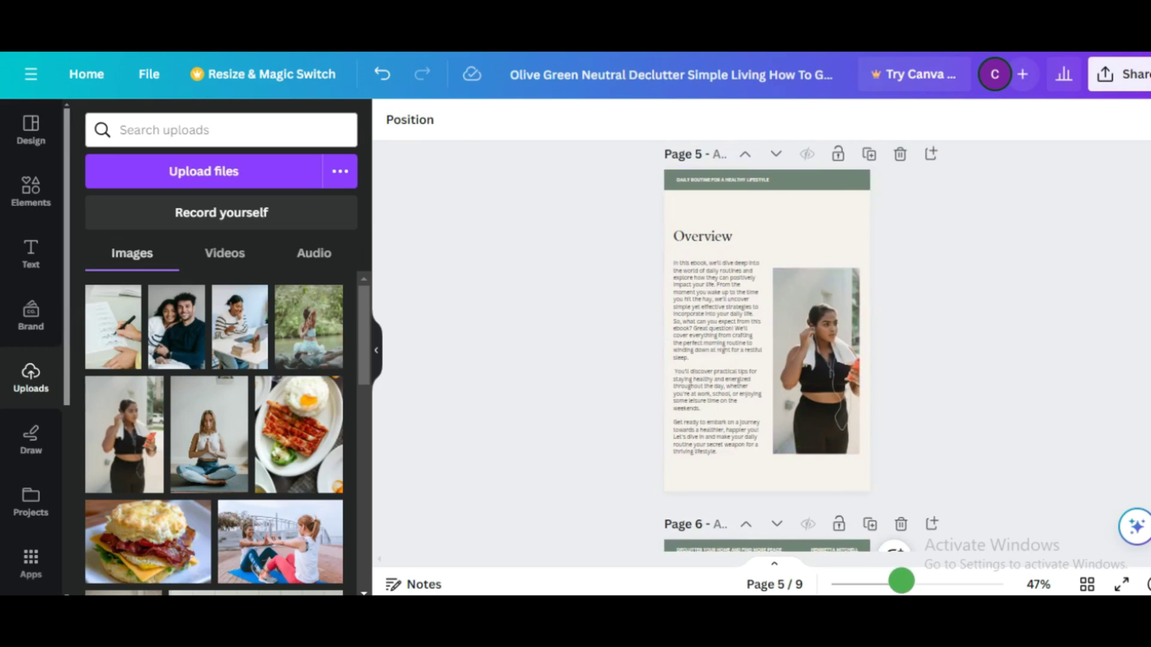
{"action": "left_click_drag", "start_coordinate": [901, 581], "coordinate": [925, 580]}
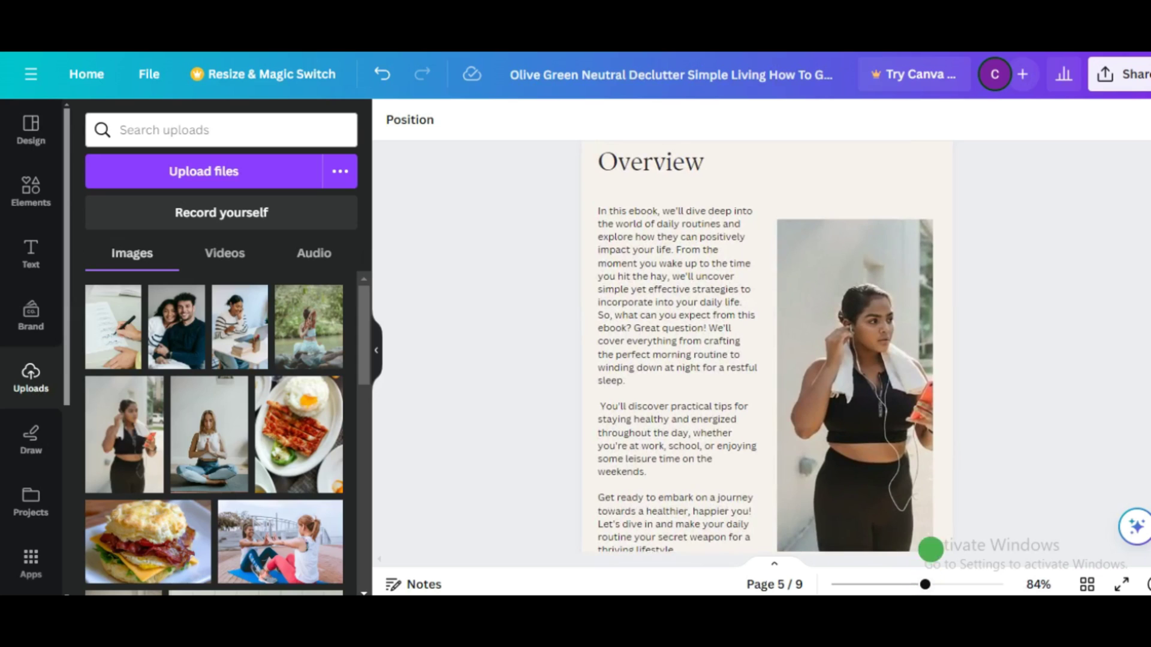
{"action": "scroll", "coordinate": [768, 348], "scroll_direction": "up", "scroll_amount": 3}
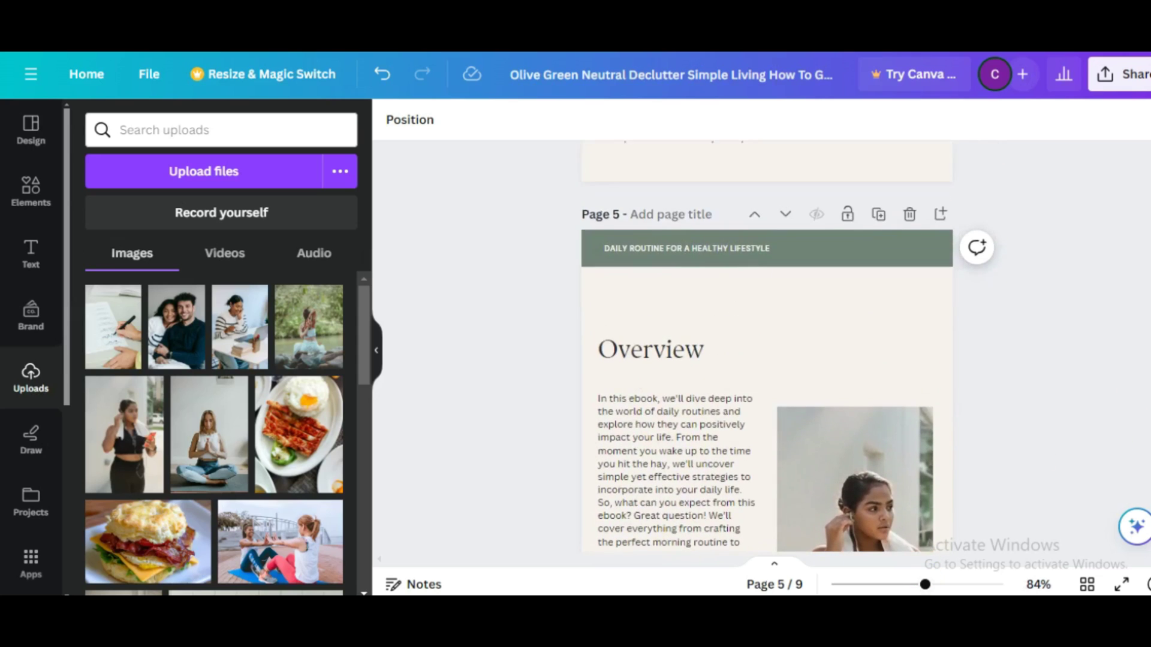
{"action": "scroll", "coordinate": [767, 348], "scroll_direction": "down", "scroll_amount": 3}
{"action": "scroll", "coordinate": [767, 348], "scroll_direction": "down", "scroll_amount": 2}
{"action": "scroll", "coordinate": [768, 347], "scroll_direction": "up", "scroll_amount": 4}
{"action": "scroll", "coordinate": [768, 348], "scroll_direction": "down", "scroll_amount": 5}
{"action": "scroll", "coordinate": [1105, 334], "scroll_direction": "down", "scroll_amount": 3}
{"action": "scroll", "coordinate": [1106, 334], "scroll_direction": "up", "scroll_amount": 5}
{"action": "scroll", "coordinate": [1105, 335], "scroll_direction": "down", "scroll_amount": 4}
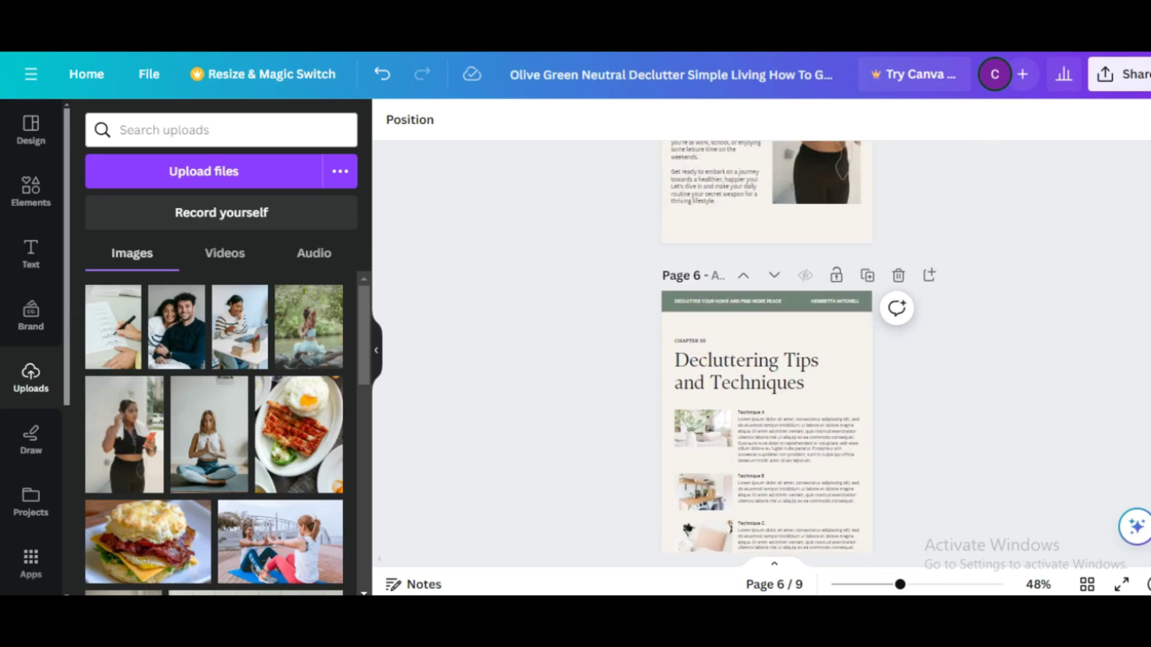
Add a blank page 7 and enlarge the elderly-couple photo to fill it
{"action": "left_click", "coordinate": [928, 274]}
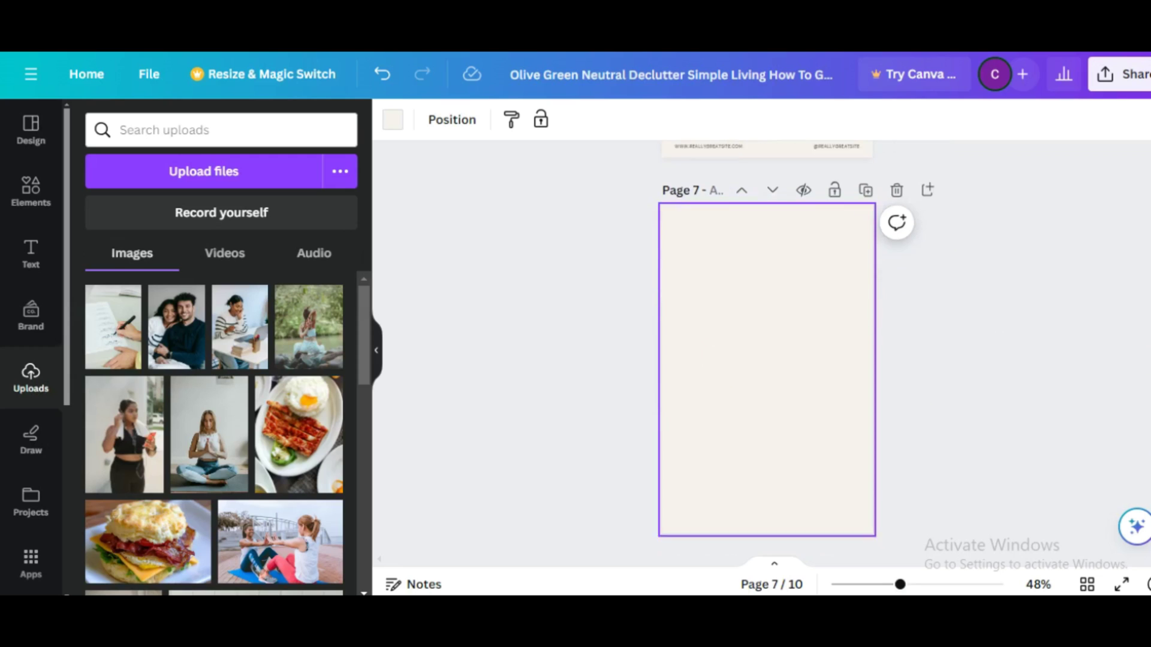
{"action": "scroll", "coordinate": [370, 393], "scroll_direction": "down", "scroll_amount": 3}
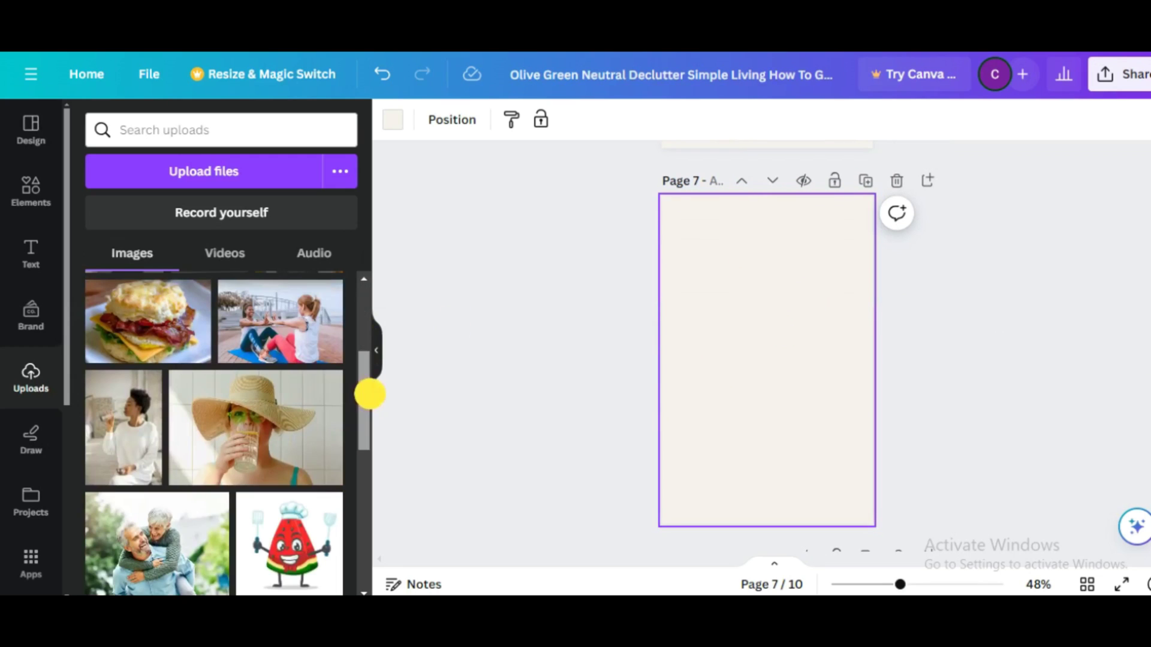
{"action": "left_click", "coordinate": [170, 533]}
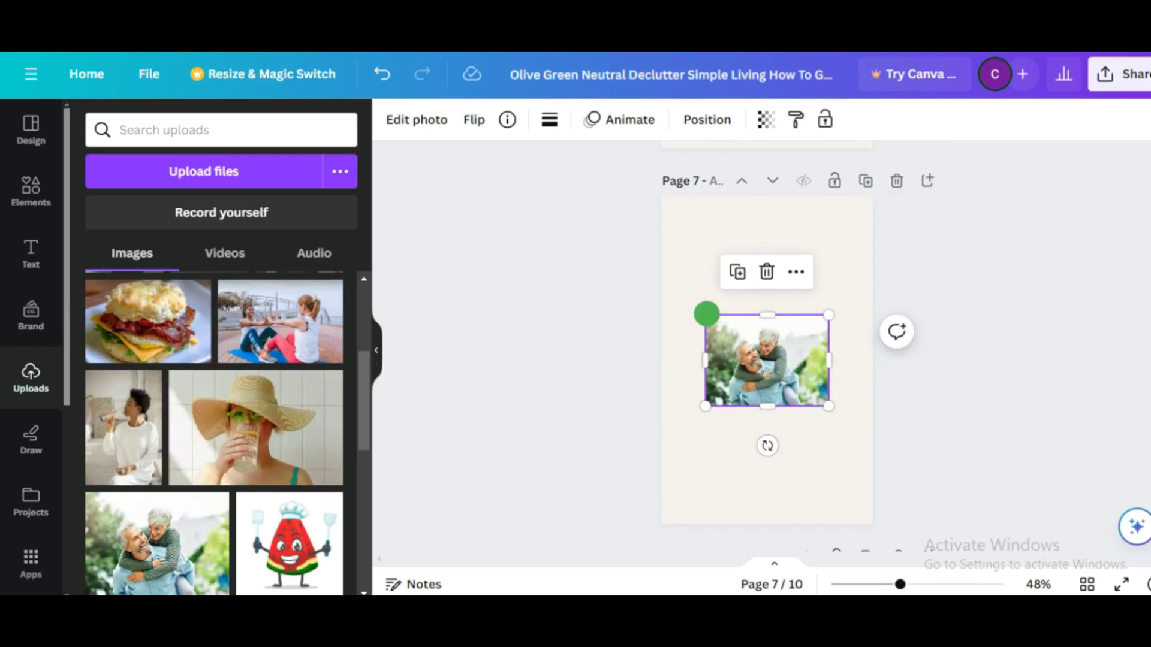
{"action": "left_click_drag", "start_coordinate": [707, 313], "coordinate": [686, 262]}
{"action": "left_click_drag", "start_coordinate": [827, 398], "coordinate": [866, 449]}
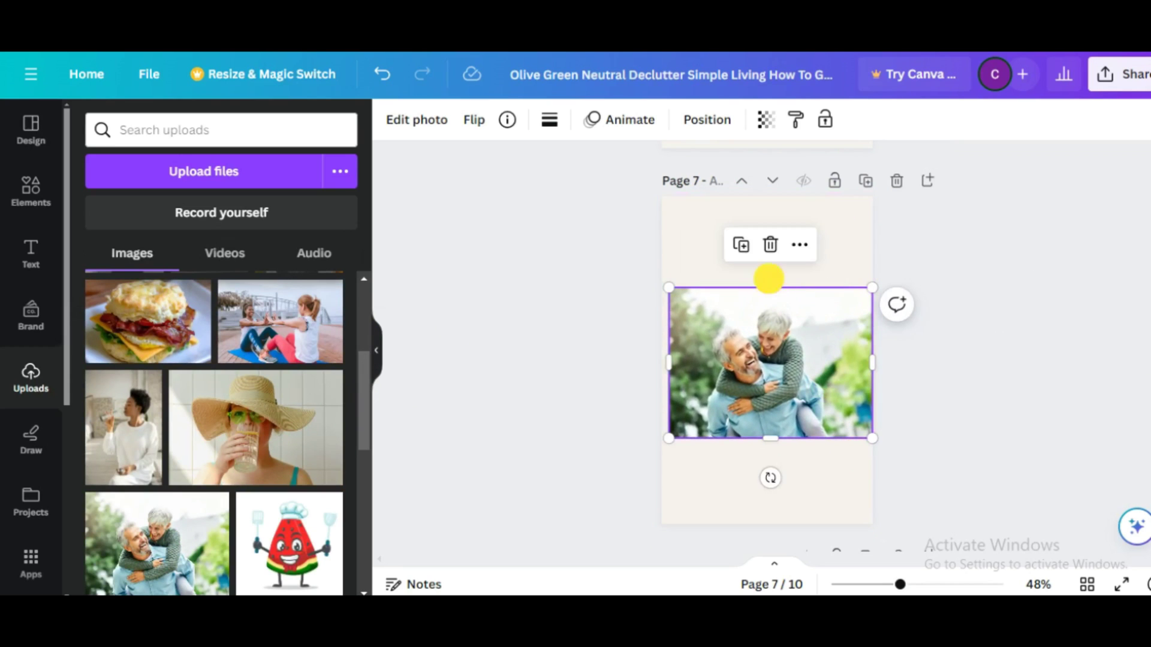
{"action": "left_click_drag", "start_coordinate": [770, 287], "coordinate": [768, 204]}
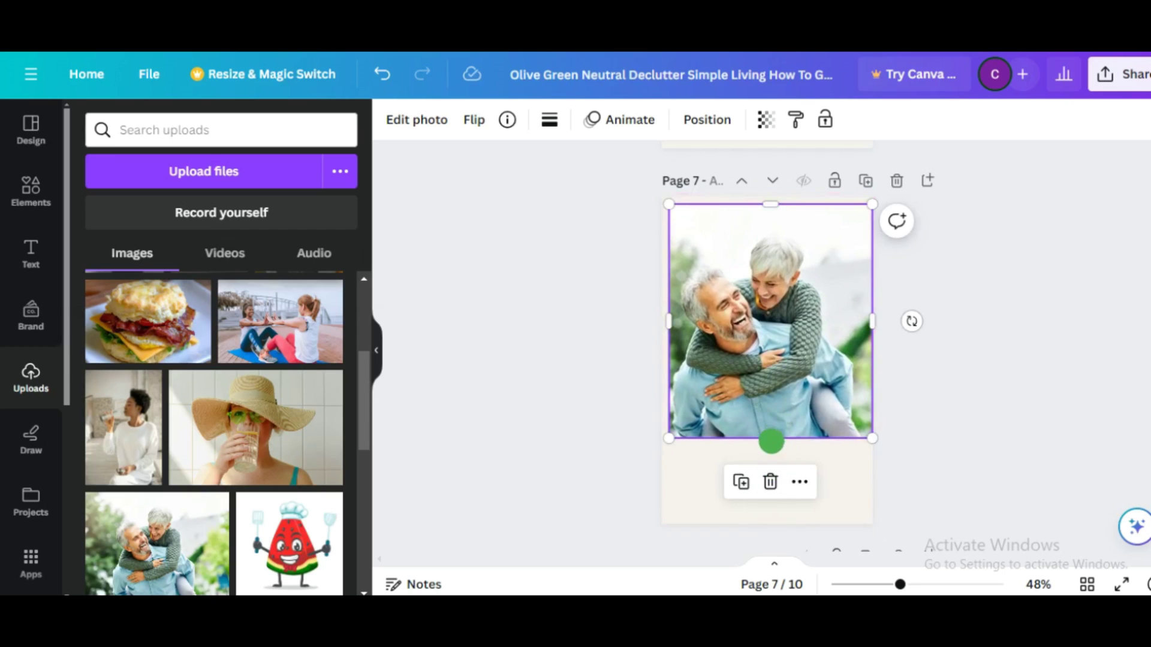
{"action": "left_click_drag", "start_coordinate": [770, 439], "coordinate": [773, 524]}
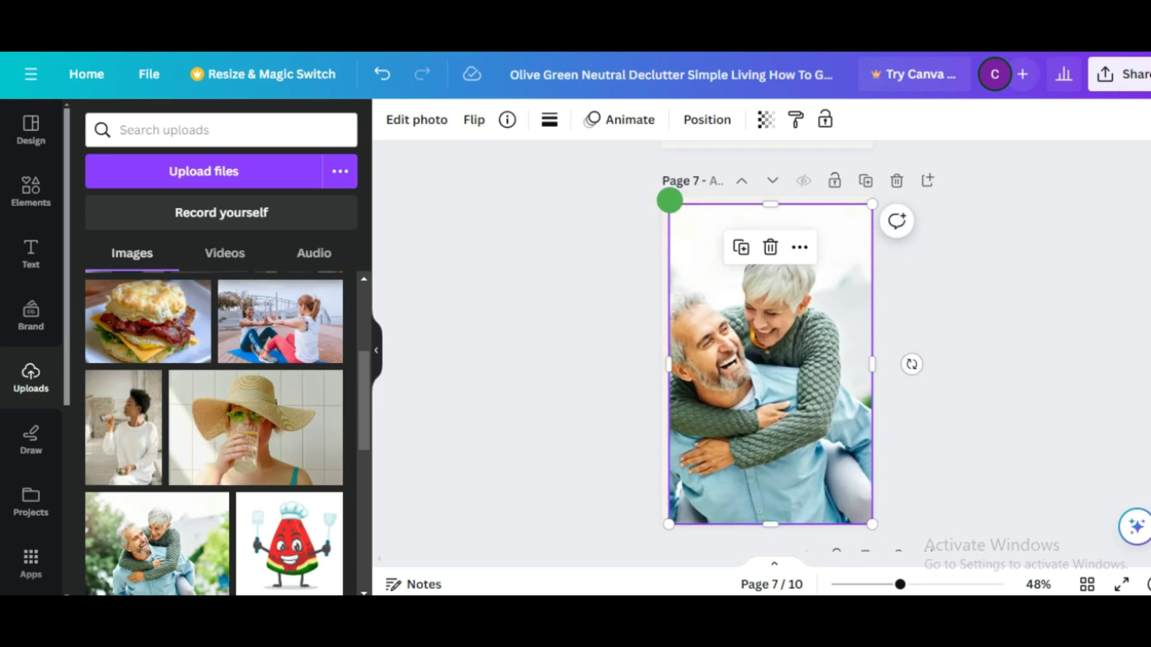
{"action": "left_click_drag", "start_coordinate": [669, 201], "coordinate": [725, 437]}
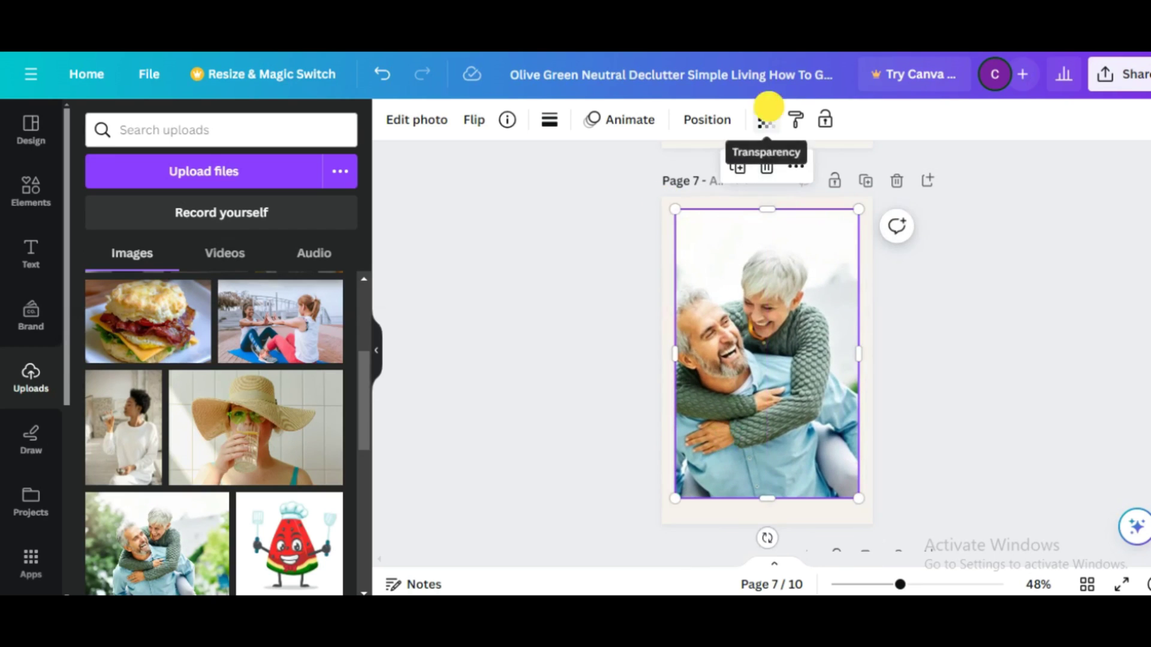
Fade the page 7 photo to about 13 transparency
{"action": "left_click", "coordinate": [766, 120]}
{"action": "left_click_drag", "start_coordinate": [766, 185], "coordinate": [619, 188]}
{"action": "left_click", "coordinate": [654, 290]}
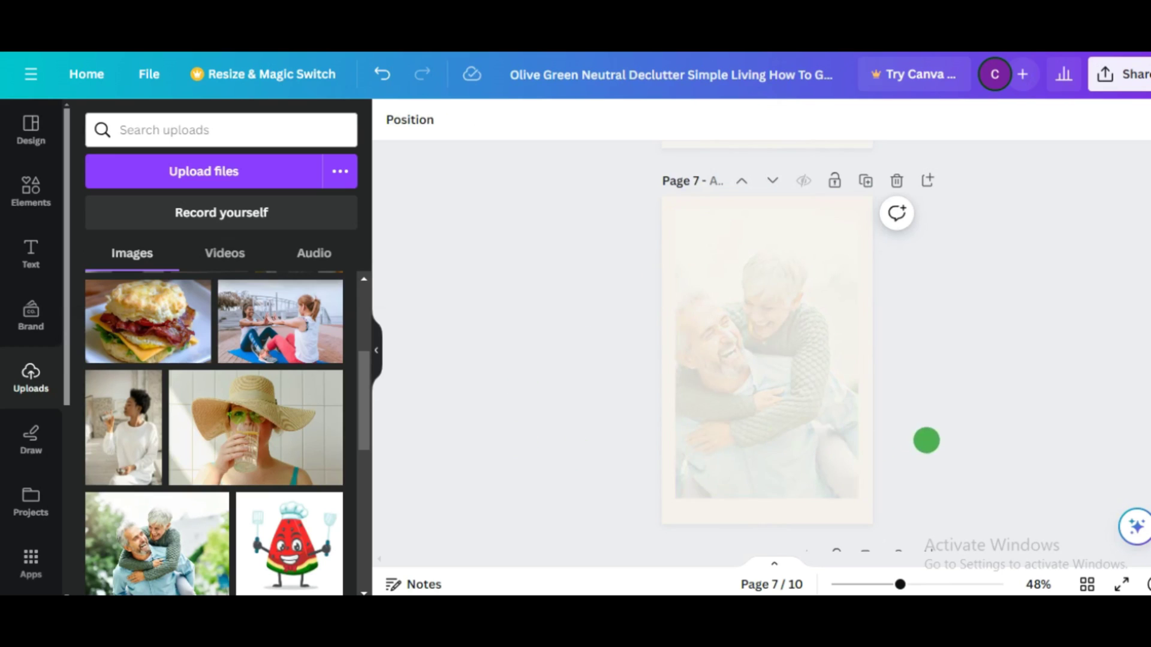
Add a heading text box on the faded page for the Chapter I Morning Routine title
{"action": "left_click", "coordinate": [38, 249]}
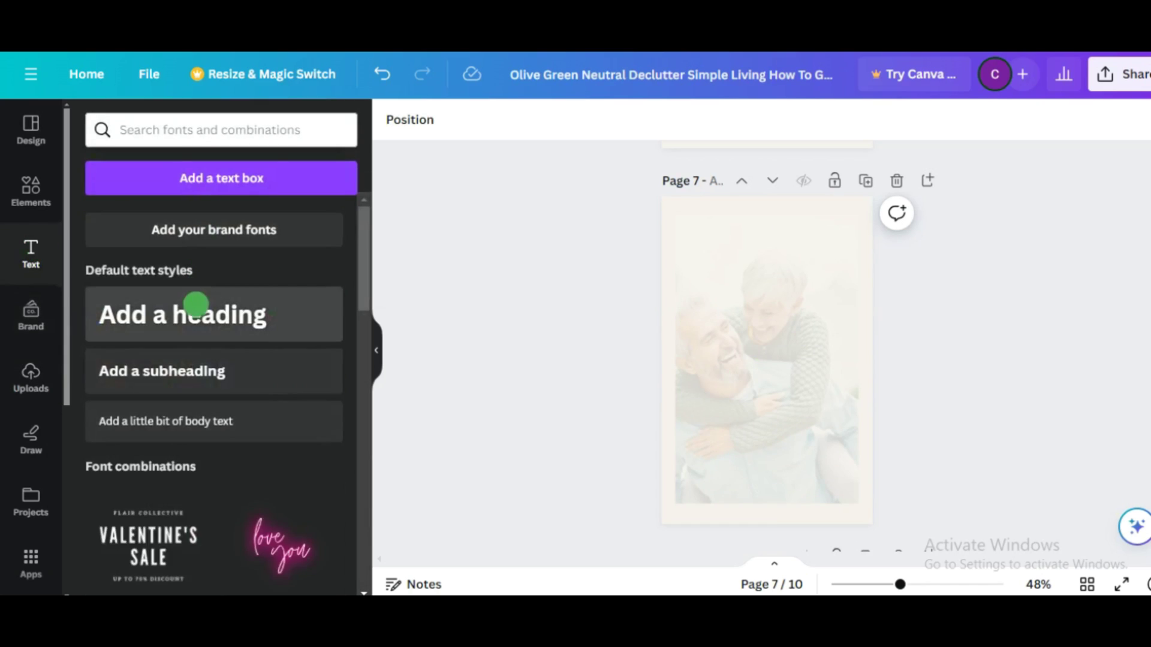
{"action": "left_click", "coordinate": [193, 303]}
{"action": "key", "text": "BackSpace"}
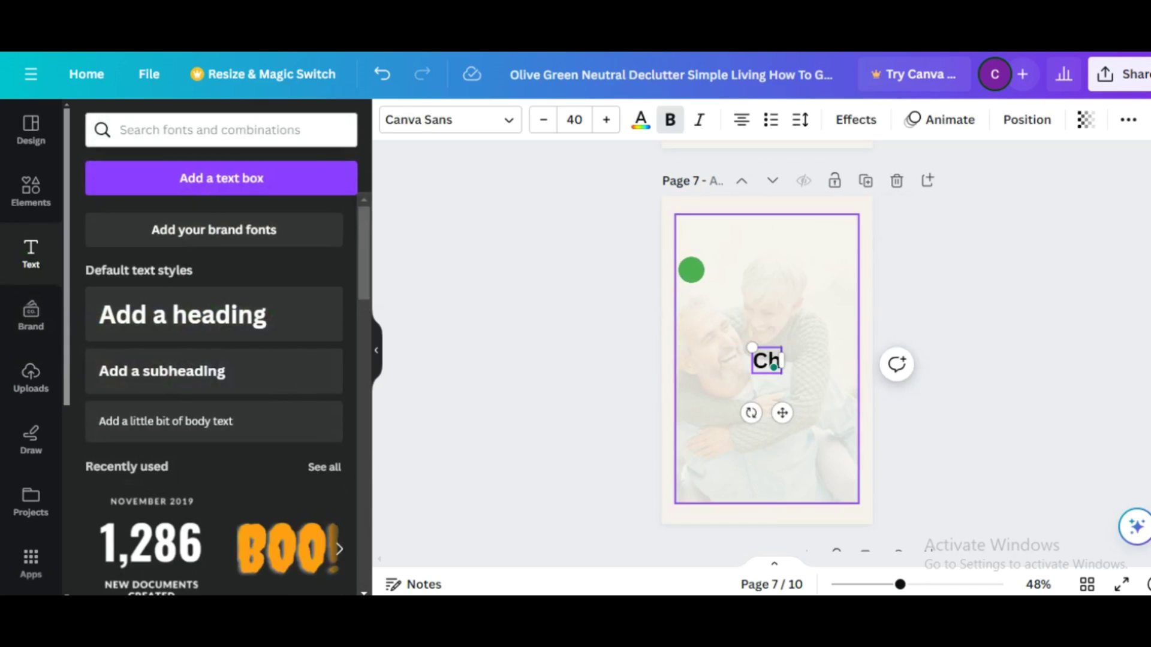
Delete the extra page and scroll back through the pages to the conclusion page
{"action": "key", "text": "ctrl+BackSpace"}
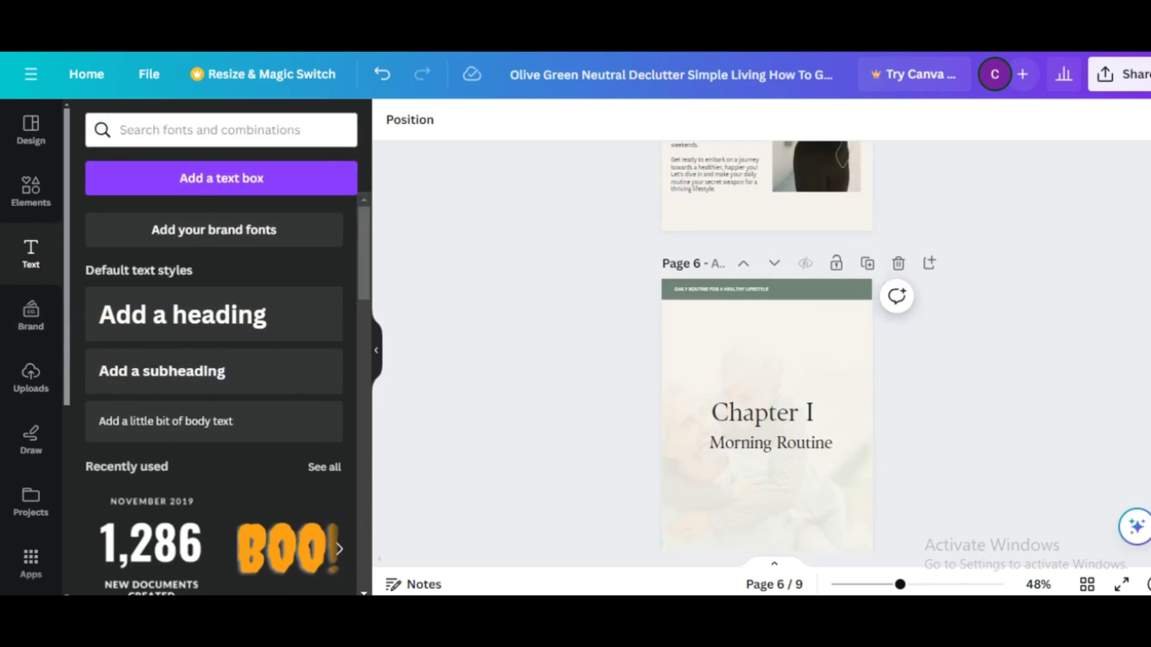
{"action": "scroll", "coordinate": [768, 360], "scroll_direction": "up", "scroll_amount": 2}
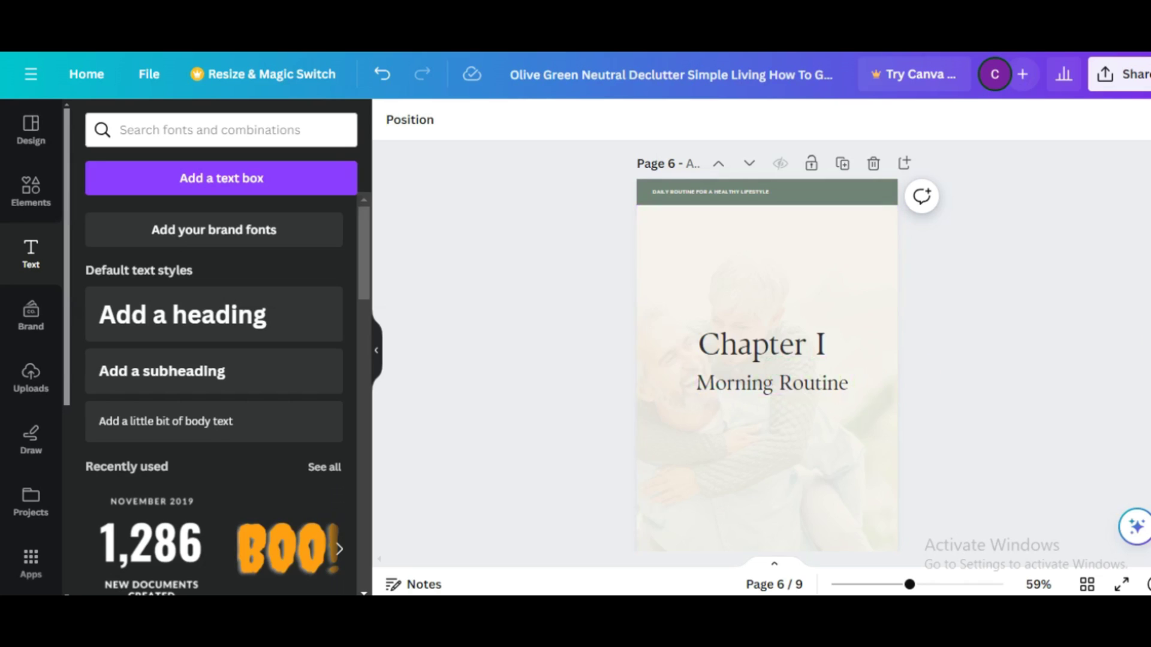
{"action": "scroll", "coordinate": [767, 359], "scroll_direction": "down", "scroll_amount": 5}
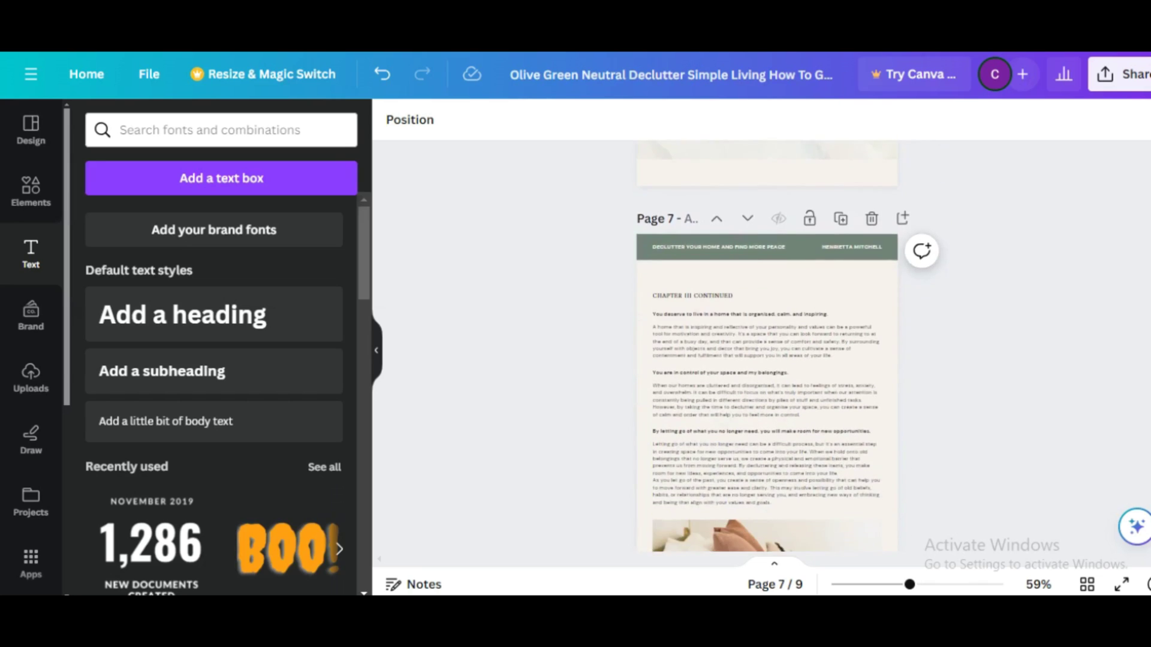
{"action": "scroll", "coordinate": [767, 360], "scroll_direction": "down", "scroll_amount": 6}
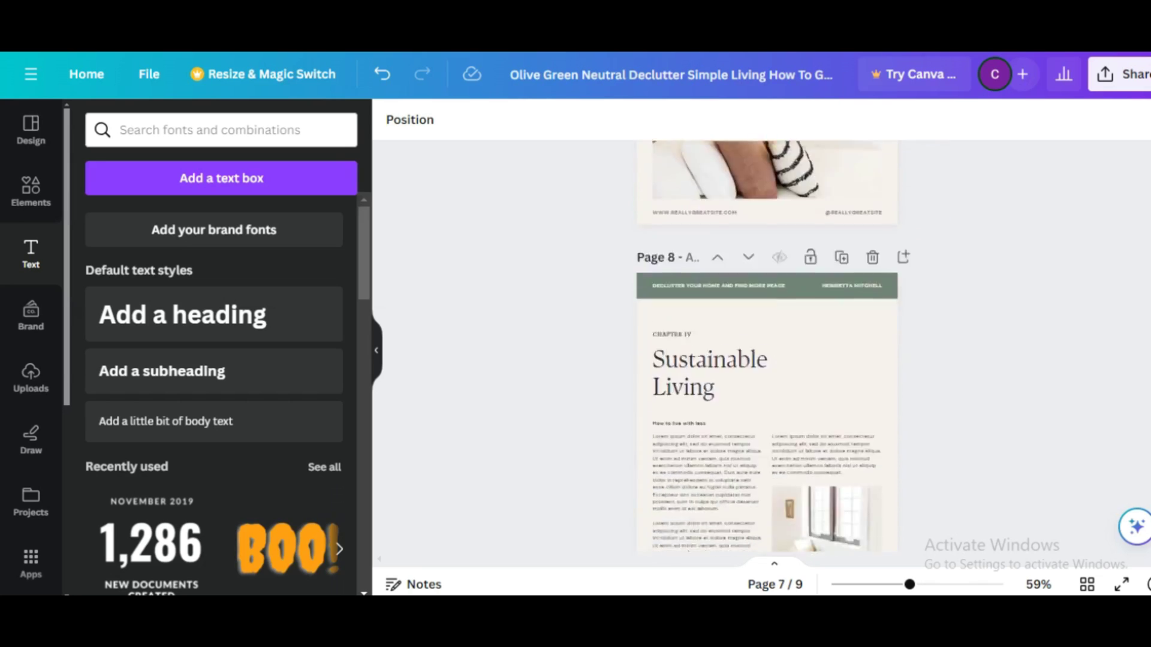
{"action": "scroll", "coordinate": [767, 360], "scroll_direction": "down", "scroll_amount": 5}
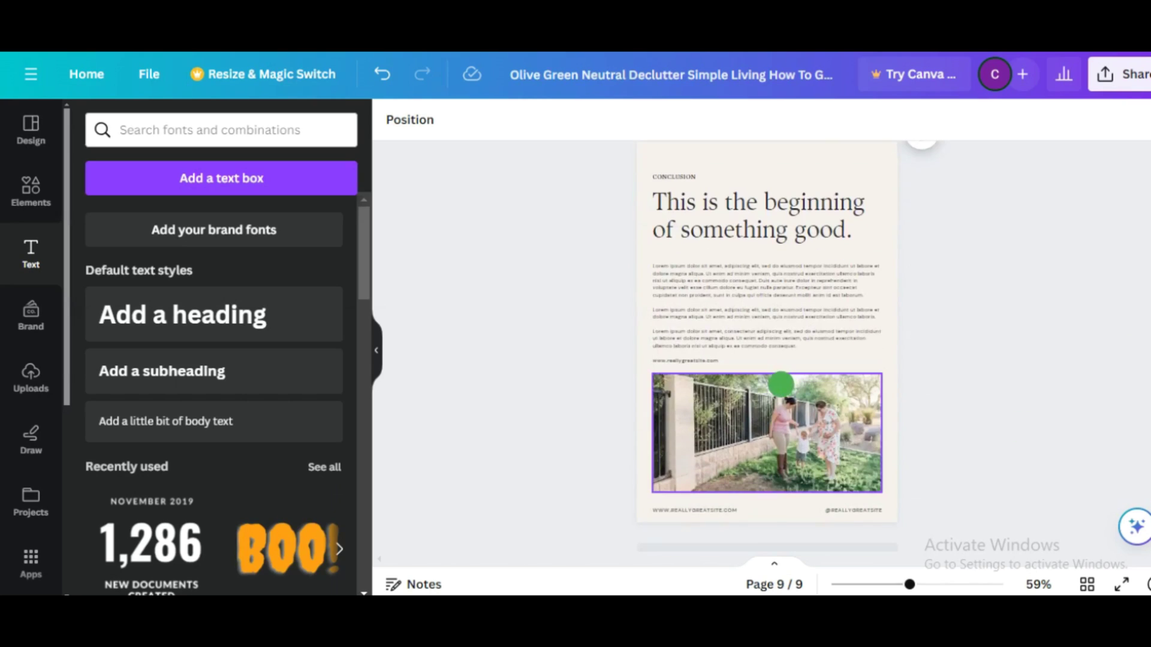
{"action": "left_click", "coordinate": [780, 383]}
{"action": "scroll", "coordinate": [767, 359], "scroll_direction": "up", "scroll_amount": 10}
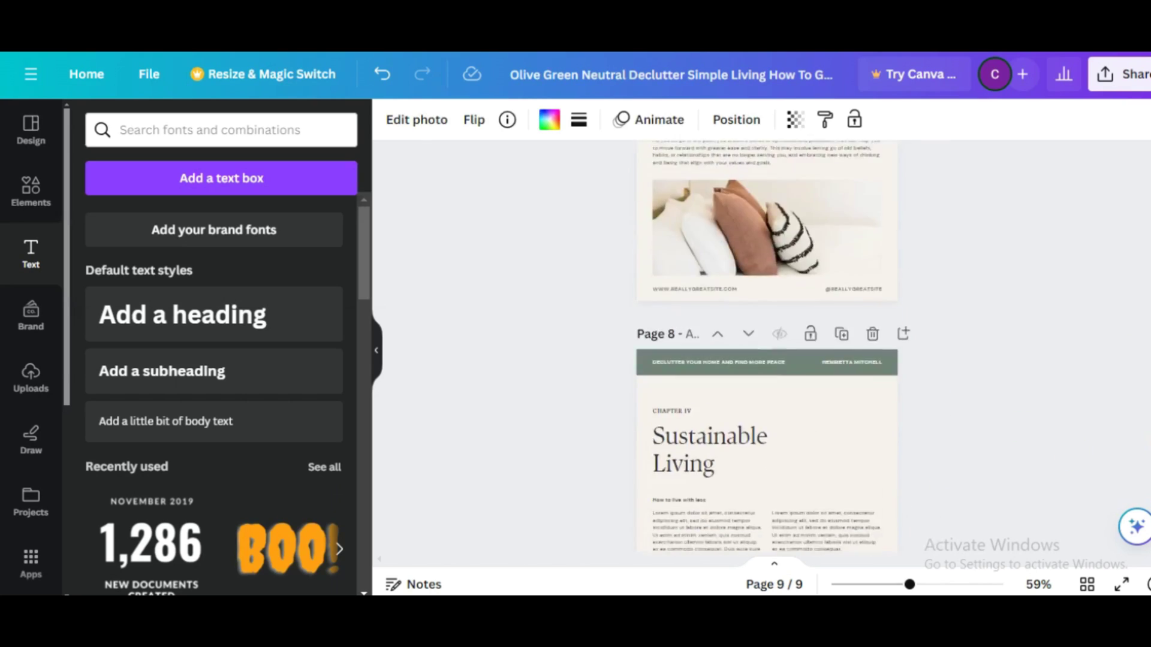
Narrow the body text to one column and delete the paragraph about cluttered homes
{"action": "left_click", "coordinate": [831, 397]}
{"action": "left_click", "coordinate": [827, 392]}
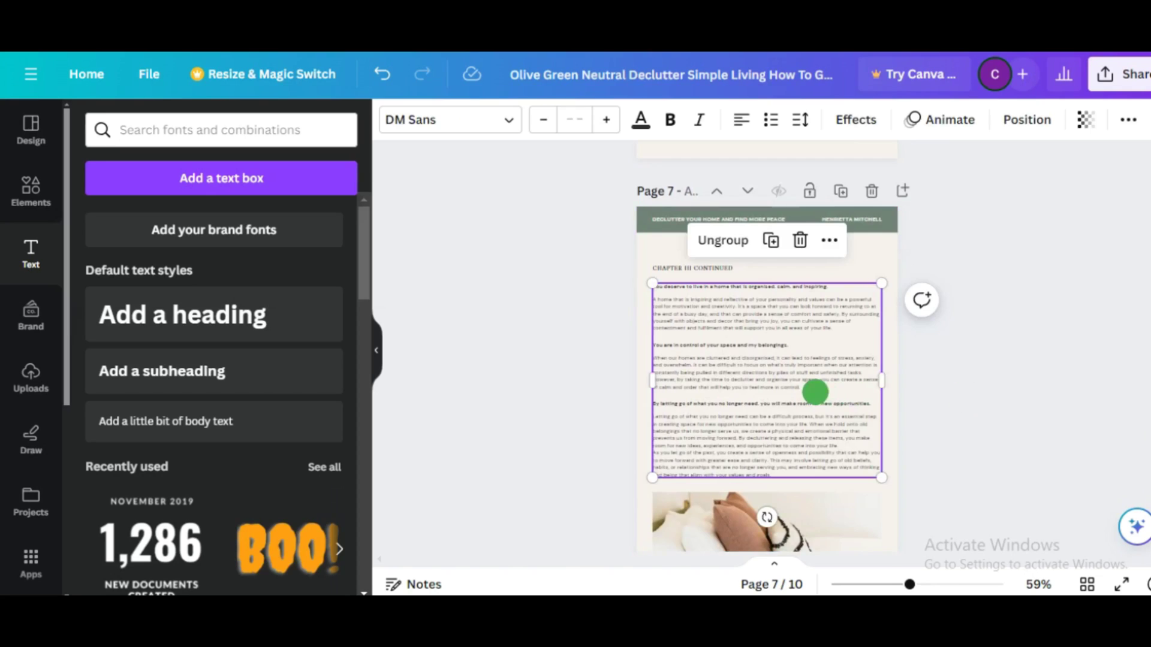
{"action": "left_click_drag", "start_coordinate": [887, 380], "coordinate": [767, 387]}
{"action": "double_click", "coordinate": [659, 408]}
{"action": "key", "text": "BackSpace"}
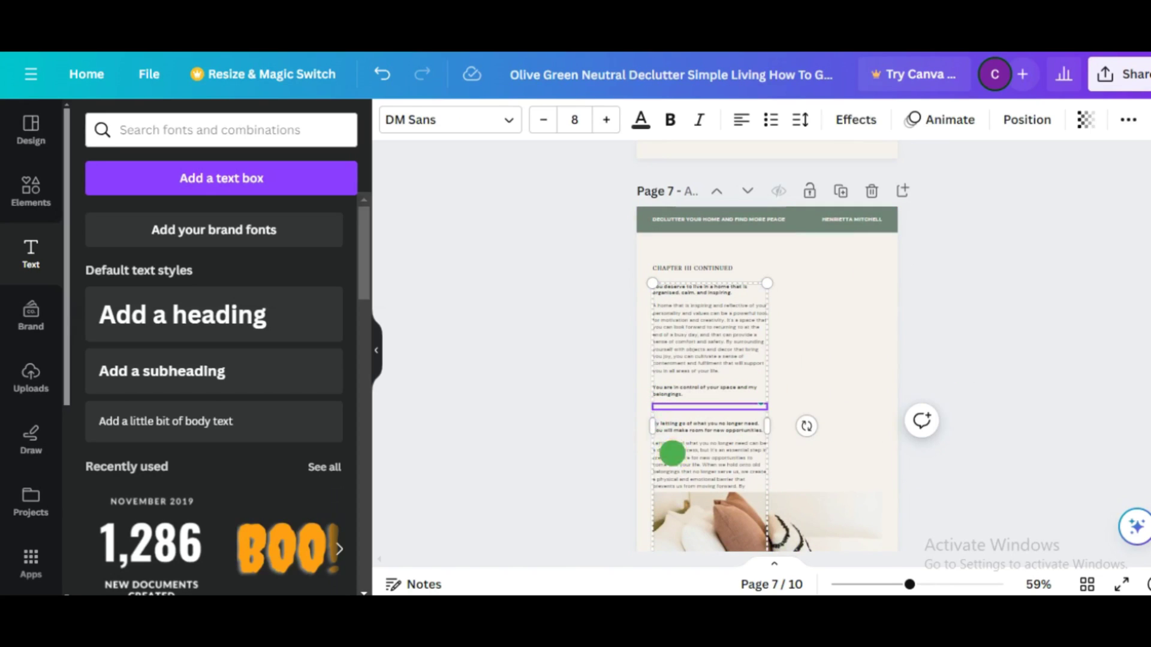
{"action": "left_click", "coordinate": [701, 265]}
Delete the pillow photo from the bottom of the page
{"action": "left_click", "coordinate": [790, 327]}
{"action": "scroll", "coordinate": [703, 408], "scroll_direction": "down", "scroll_amount": 2}
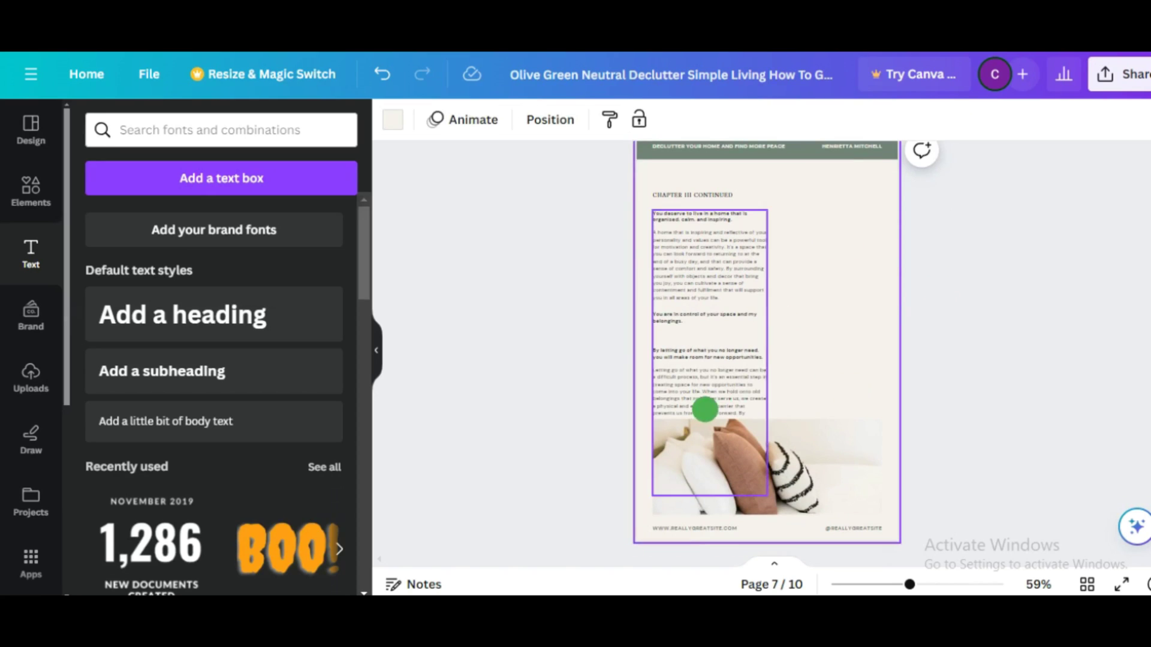
{"action": "left_click", "coordinate": [690, 444]}
{"action": "left_click", "coordinate": [698, 446]}
{"action": "left_click", "coordinate": [767, 373]}
{"action": "left_click", "coordinate": [768, 326]}
Add a landscape image frame from Elements, make it tall, and align it beside the text column
{"action": "left_click", "coordinate": [41, 193]}
{"action": "left_click", "coordinate": [114, 322]}
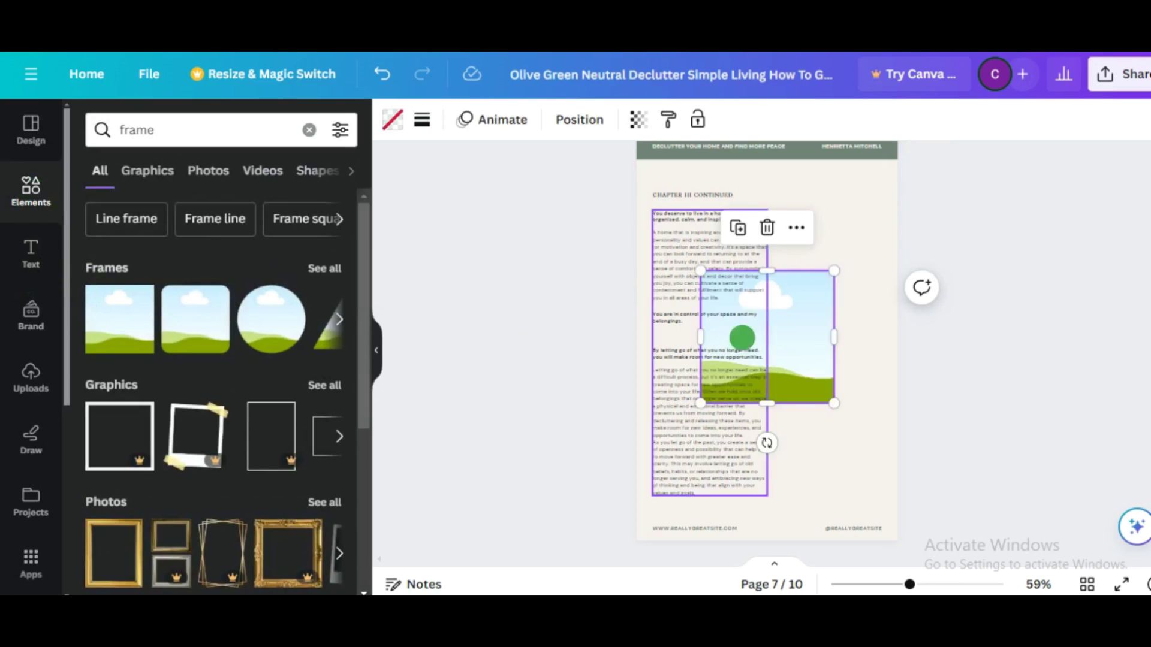
{"action": "left_click_drag", "start_coordinate": [773, 334], "coordinate": [831, 295]}
{"action": "left_click_drag", "start_coordinate": [823, 374], "coordinate": [840, 488]}
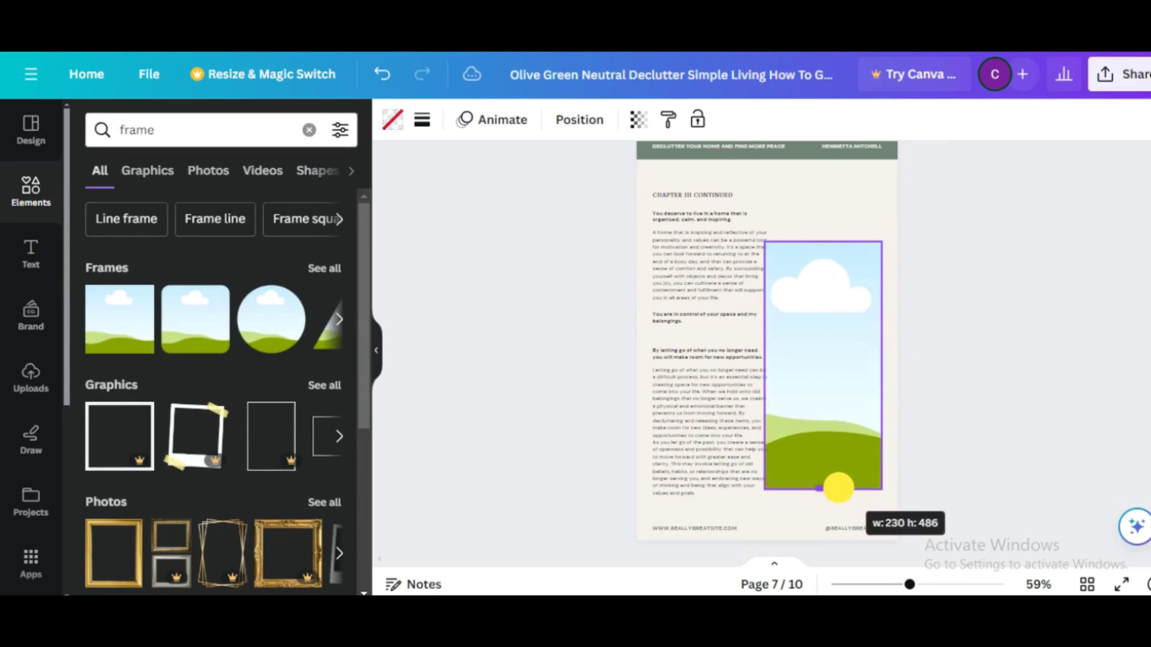
{"action": "left_click_drag", "start_coordinate": [816, 324], "coordinate": [816, 304]}
{"action": "left_click", "coordinate": [731, 383]}
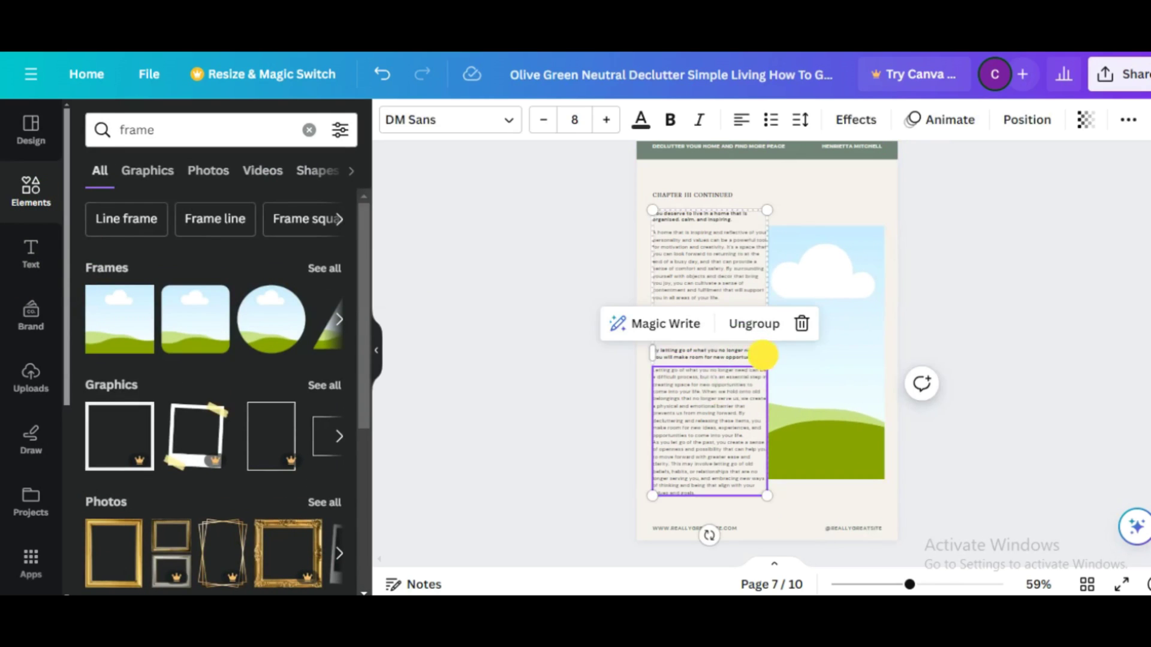
{"action": "left_click_drag", "start_coordinate": [759, 355], "coordinate": [758, 358]}
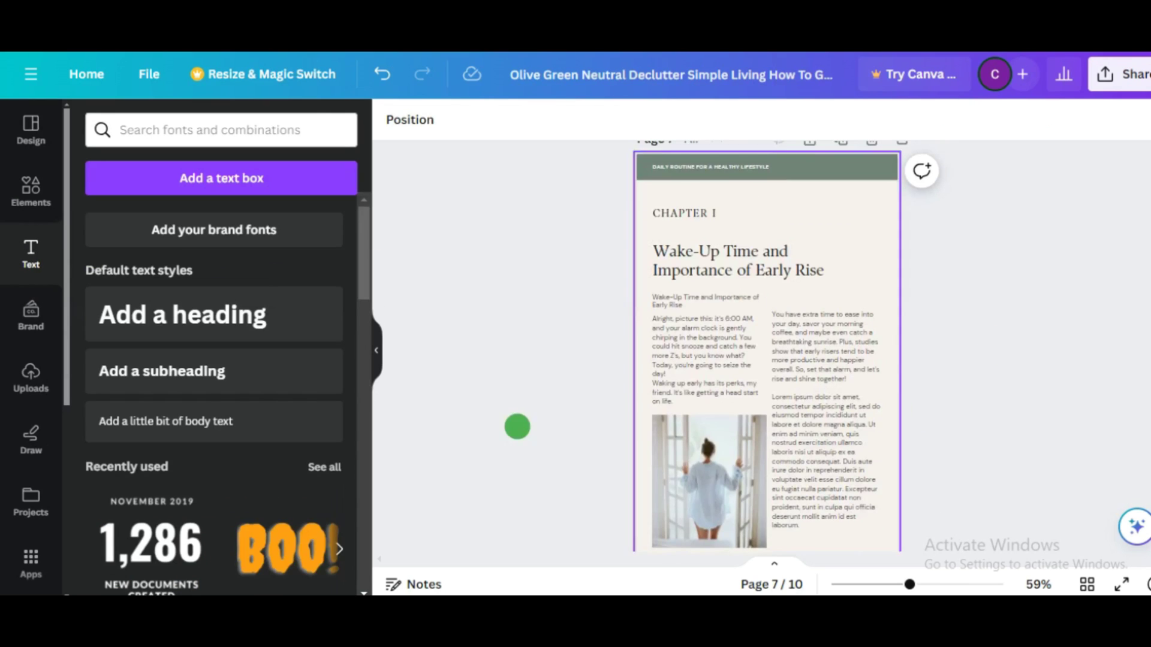
{"action": "left_click", "coordinate": [681, 207]}
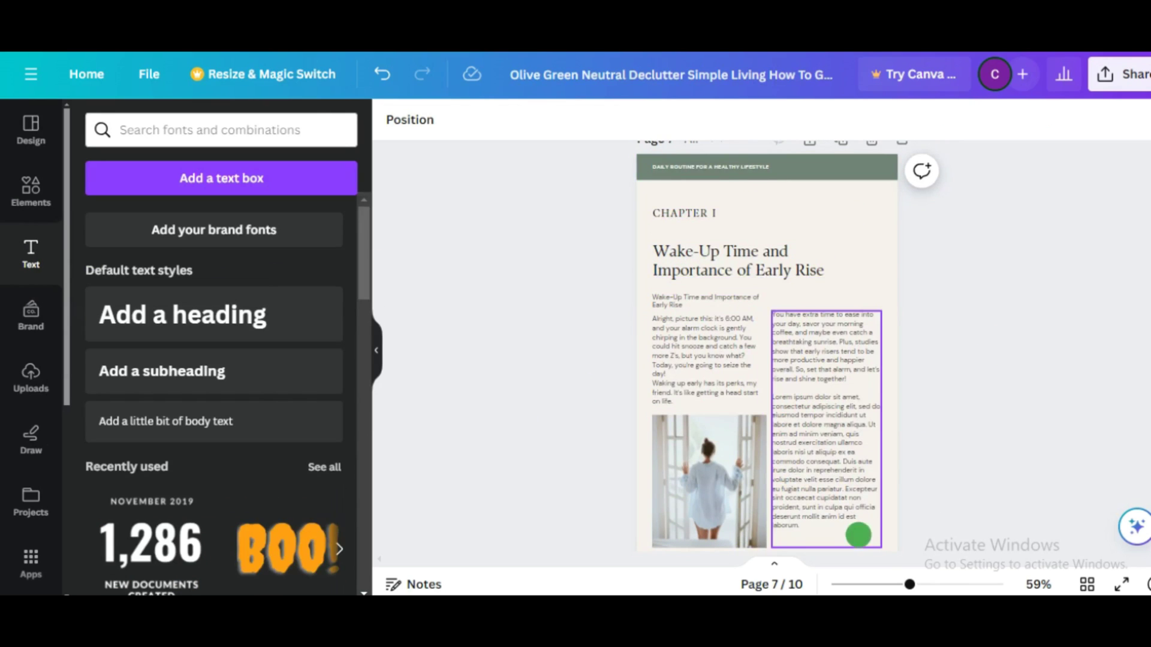
Zoom in and scroll through the 21-page ebook to the Table of Contents page
{"action": "mouse_move", "coordinate": [911, 581]}
{"action": "left_mouse_down"}
{"action": "mouse_move", "coordinate": [952, 581]}
{"action": "mouse_move", "coordinate": [897, 584]}
{"action": "left_mouse_up"}
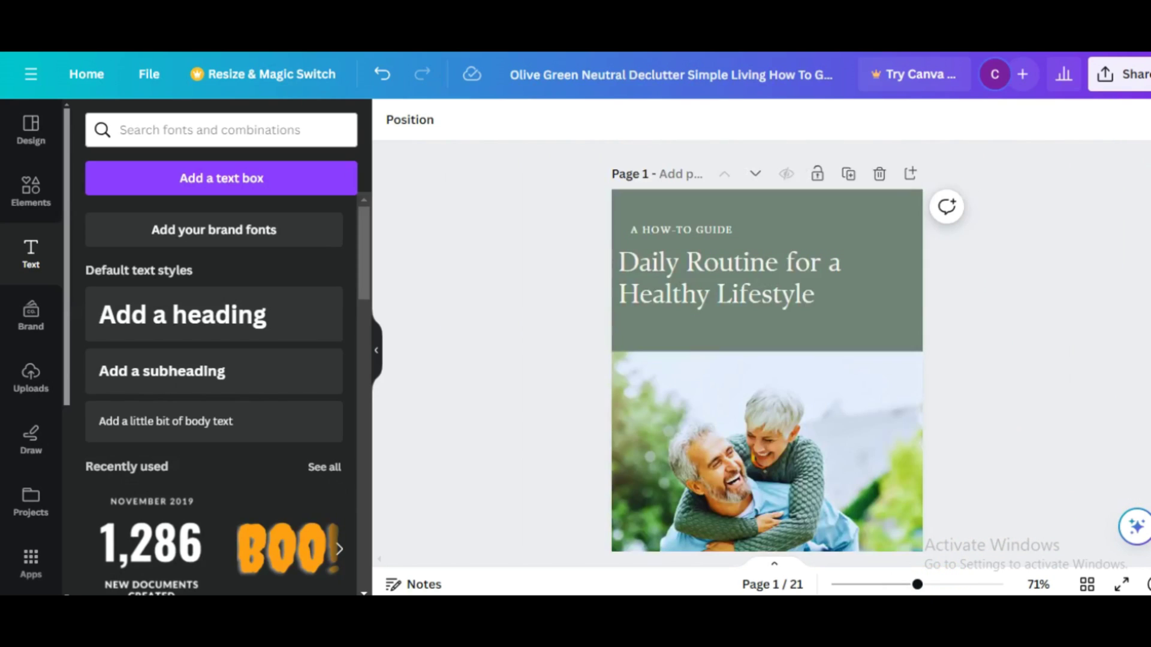
{"action": "scroll", "coordinate": [768, 347], "scroll_direction": "down", "scroll_amount": 15}
{"action": "scroll", "coordinate": [768, 348], "scroll_direction": "down", "scroll_amount": 15}
{"action": "scroll", "coordinate": [767, 348], "scroll_direction": "down", "scroll_amount": 15}
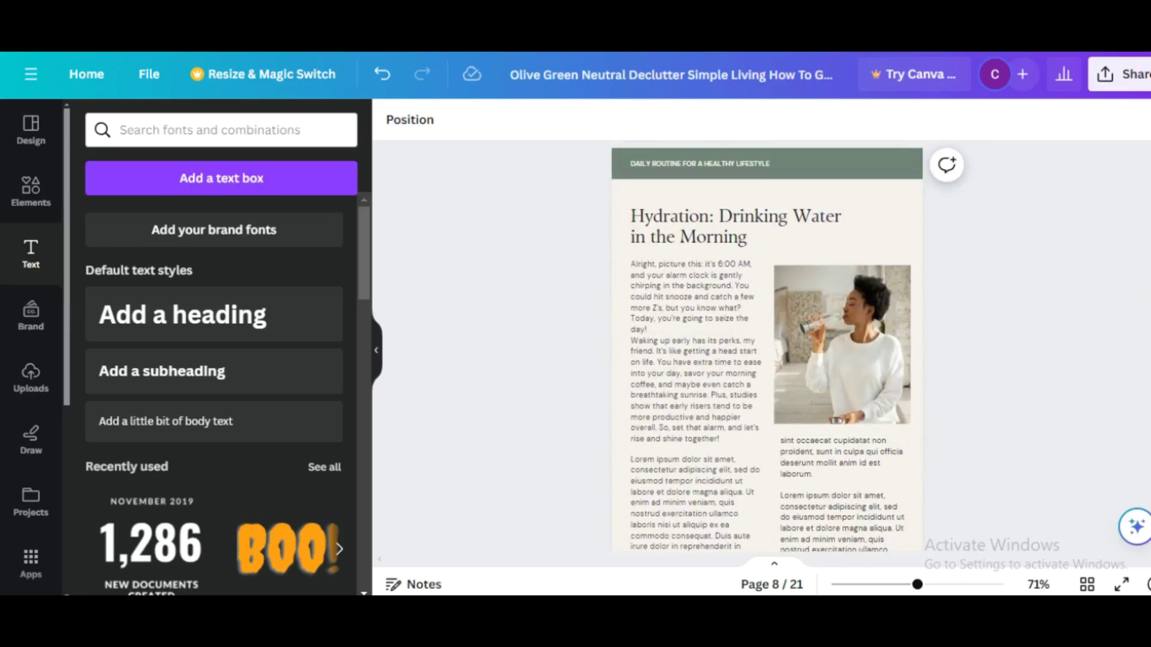
{"action": "scroll", "coordinate": [768, 347], "scroll_direction": "down", "scroll_amount": 15}
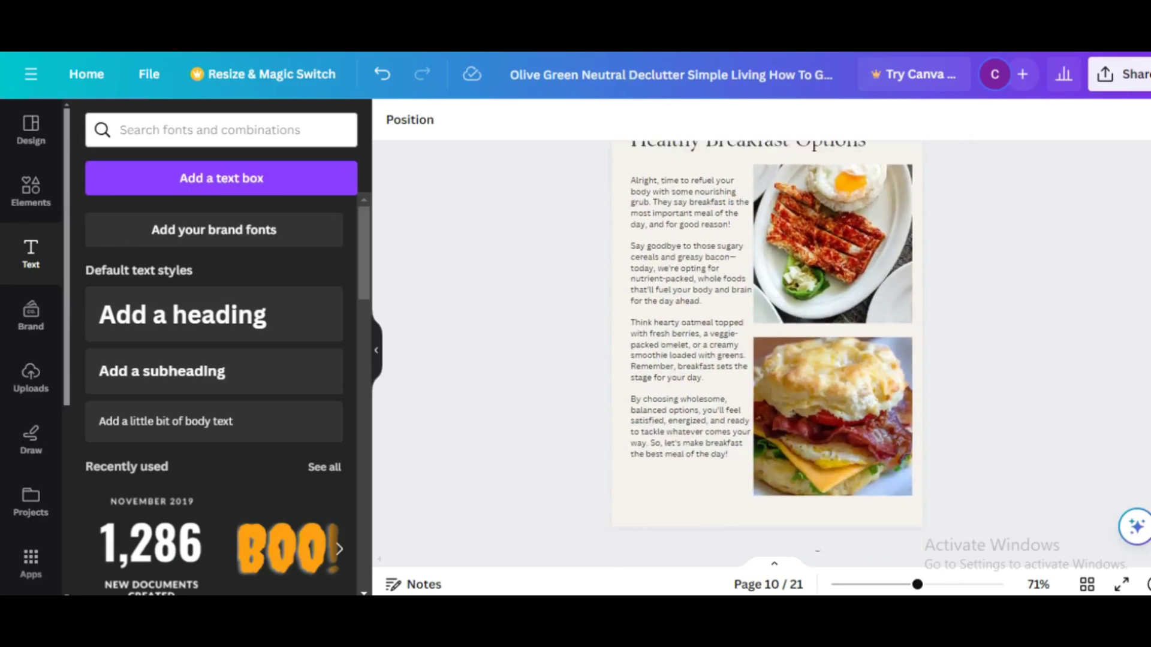
{"action": "scroll", "coordinate": [767, 348], "scroll_direction": "down", "scroll_amount": 15}
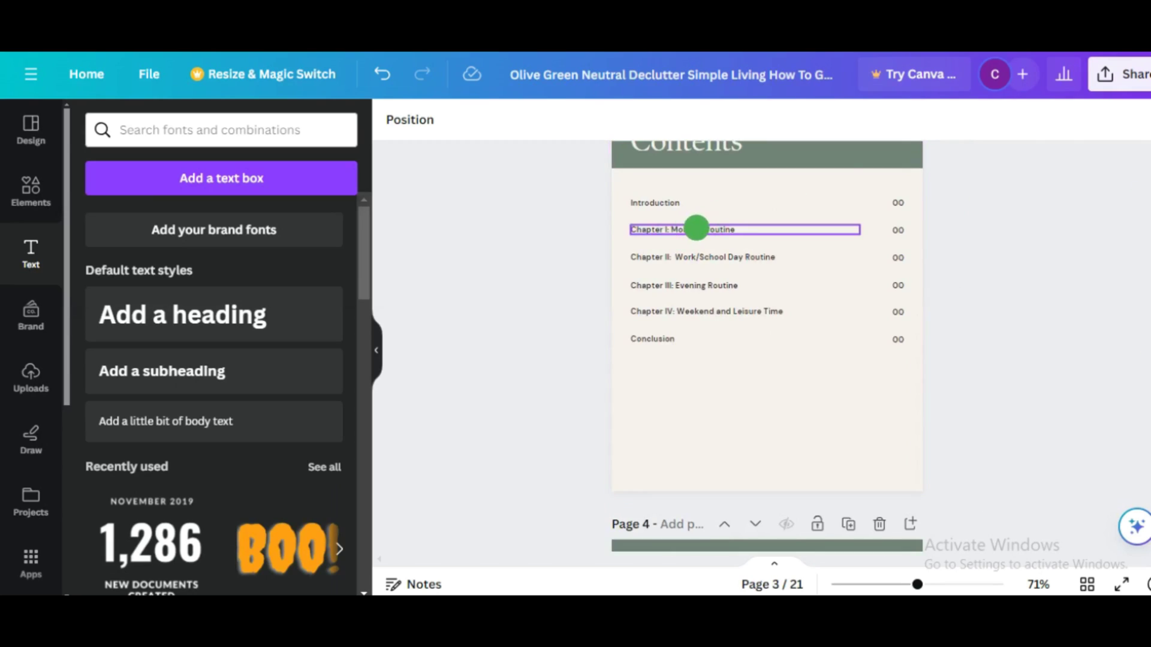
Link the Chapter I: Morning Routine entry to page 6
{"action": "left_click", "coordinate": [696, 228]}
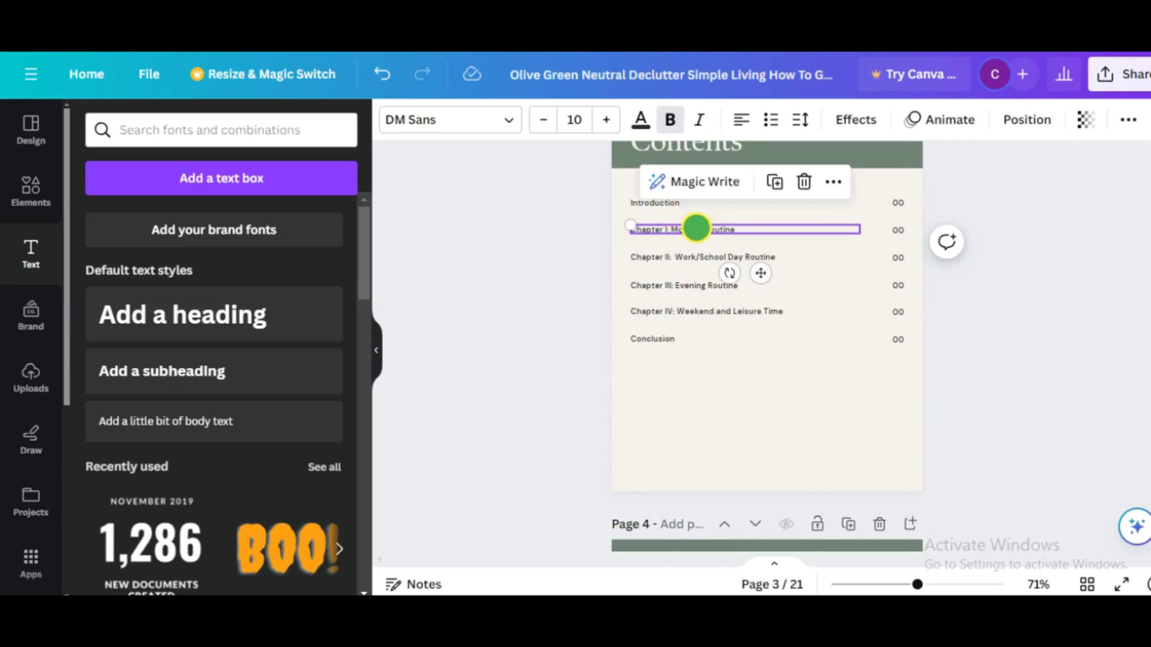
{"action": "left_click", "coordinate": [829, 180]}
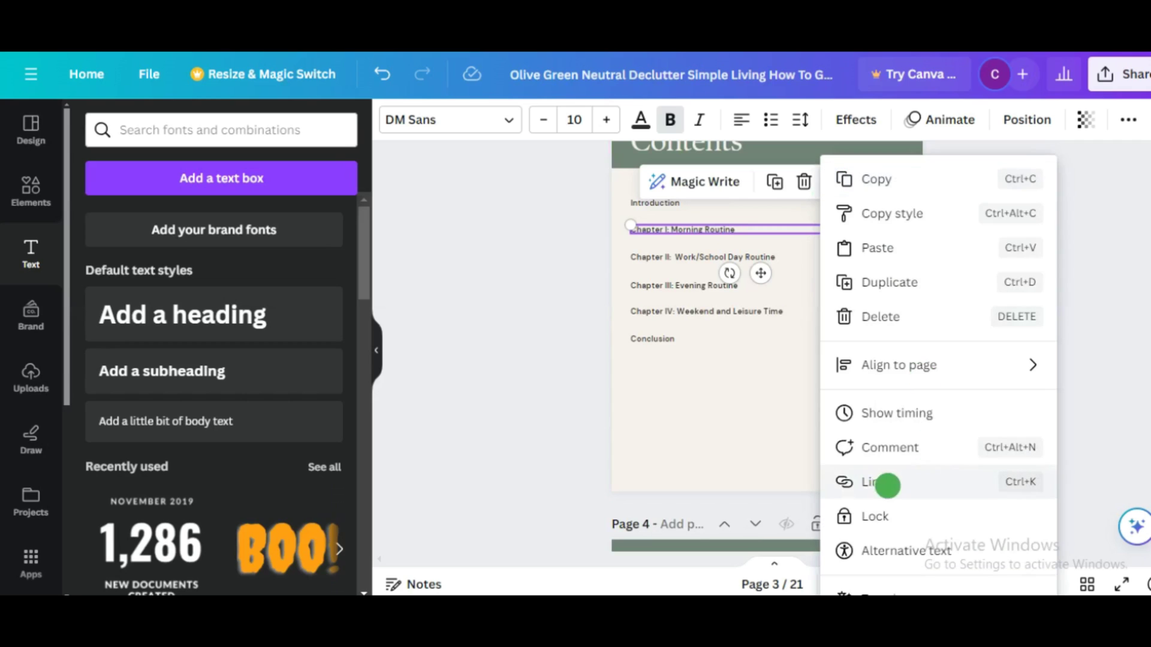
{"action": "left_click", "coordinate": [864, 482]}
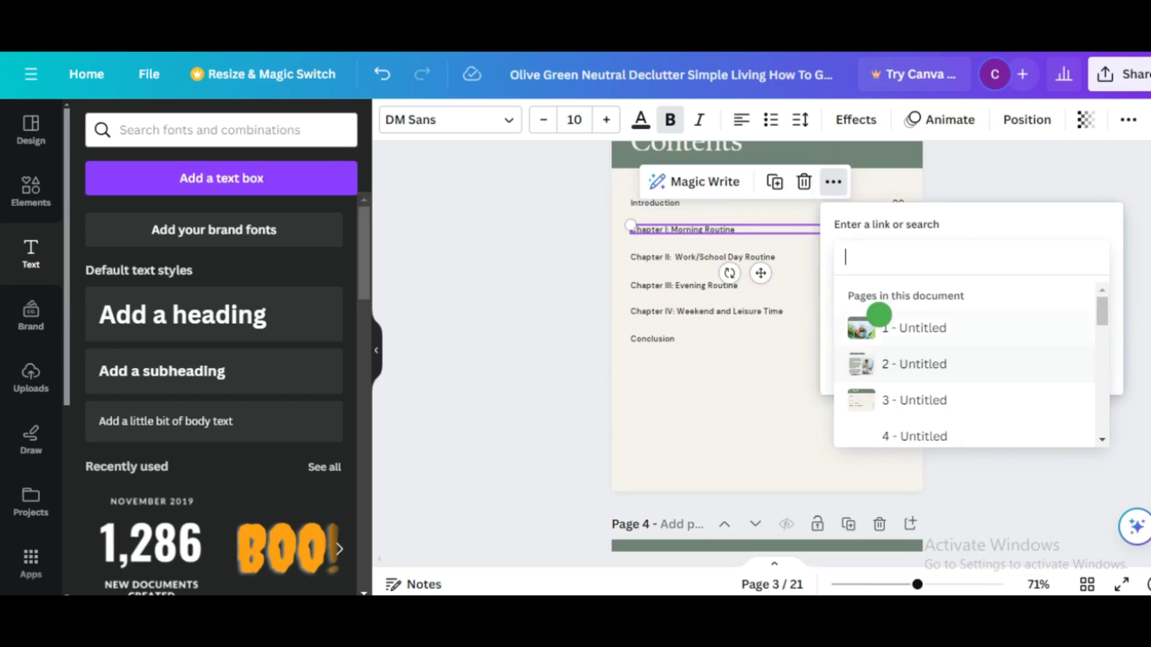
{"action": "scroll", "coordinate": [1099, 437], "scroll_direction": "down", "scroll_amount": 5}
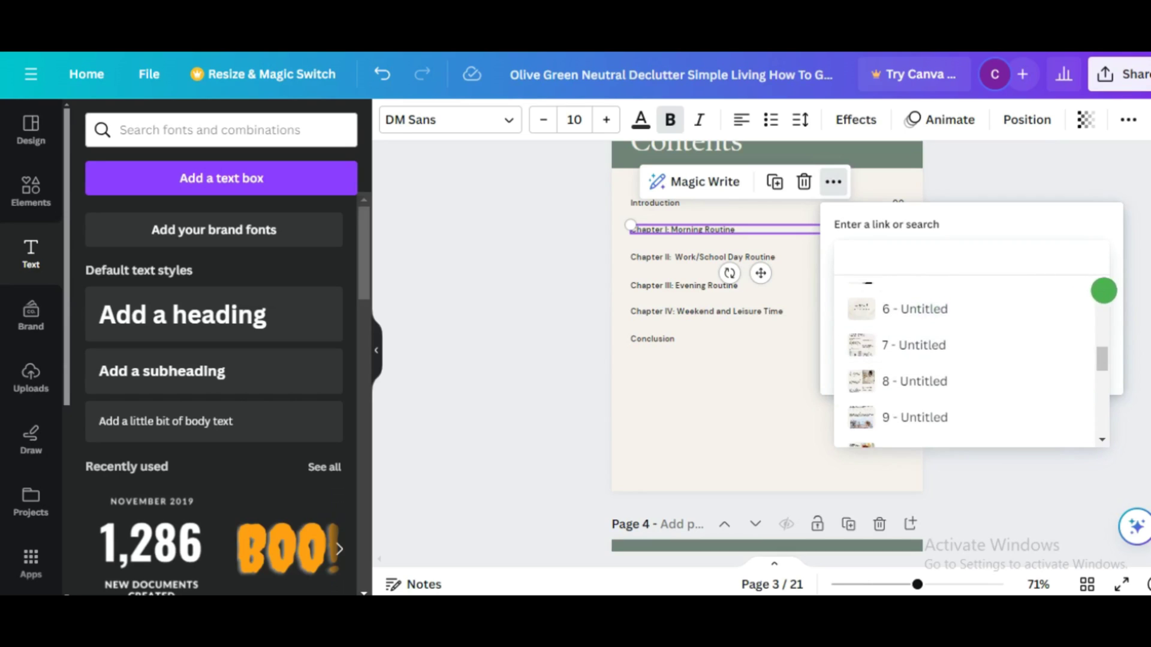
{"action": "scroll", "coordinate": [1104, 288], "scroll_direction": "up", "scroll_amount": 1}
{"action": "left_click", "coordinate": [889, 342]}
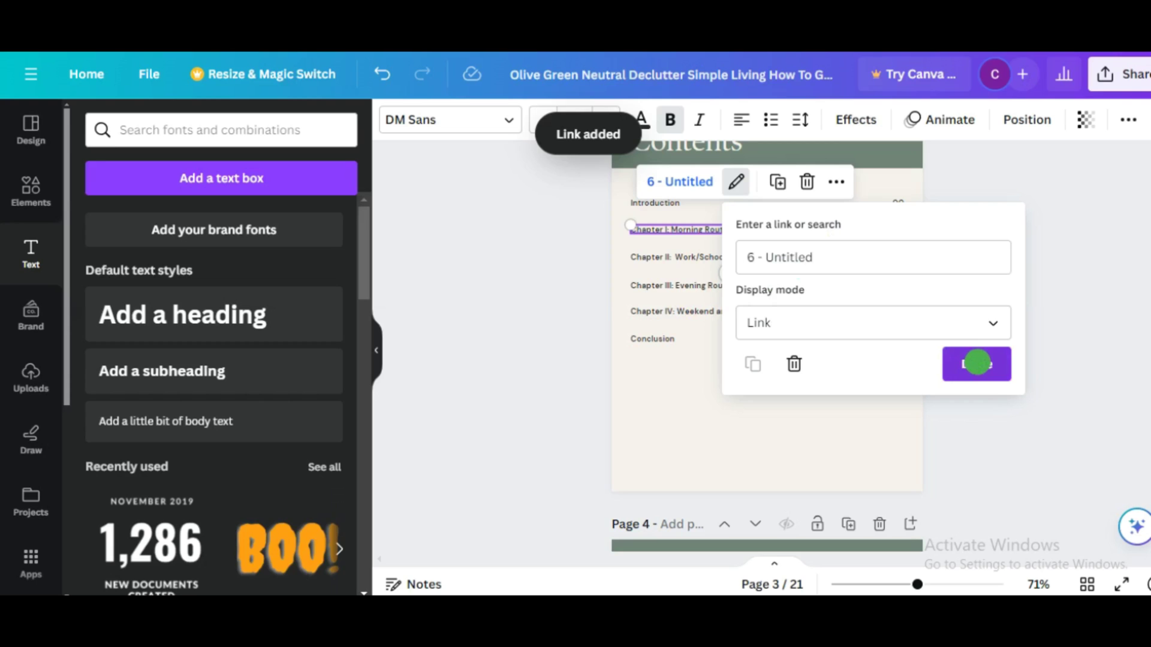
{"action": "left_click", "coordinate": [977, 362]}
{"action": "left_click", "coordinate": [731, 358]}
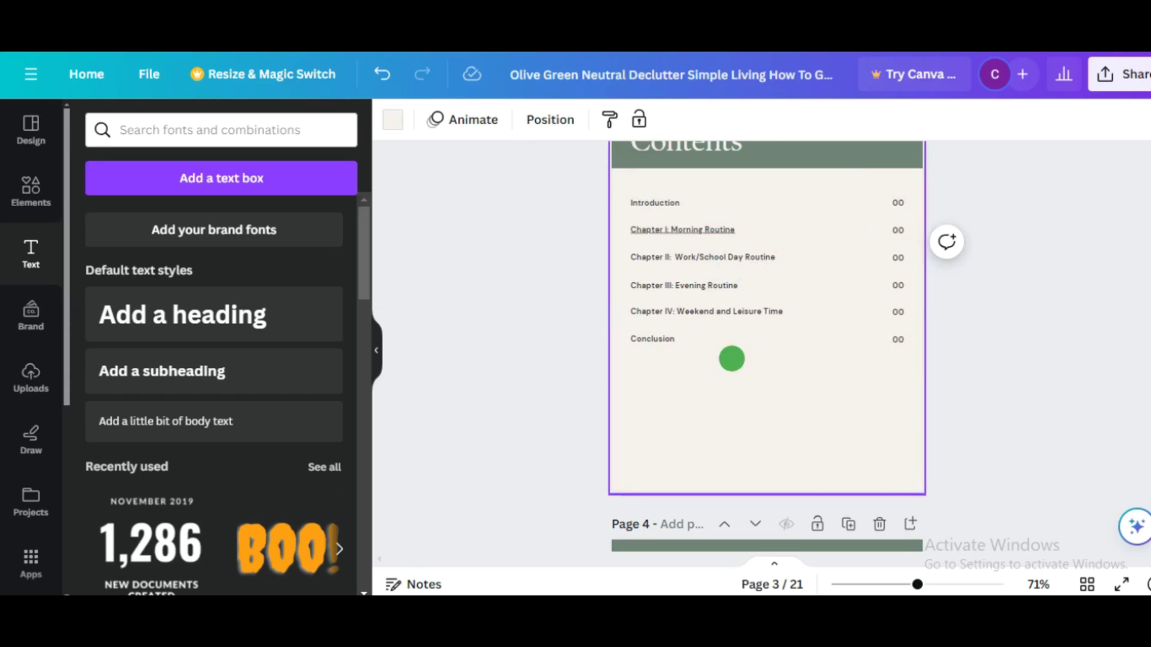
Link the Chapter II: Work/School Day Routine entry to page 12
{"action": "left_click", "coordinate": [683, 256]}
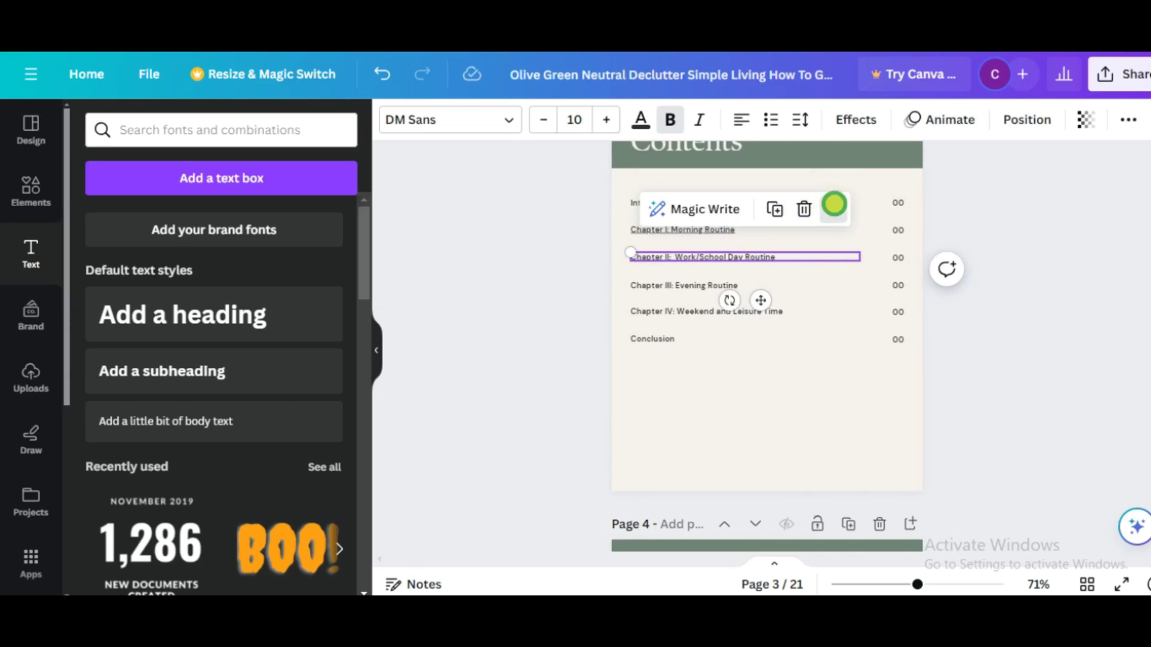
{"action": "left_click", "coordinate": [835, 204]}
{"action": "left_click", "coordinate": [868, 480]}
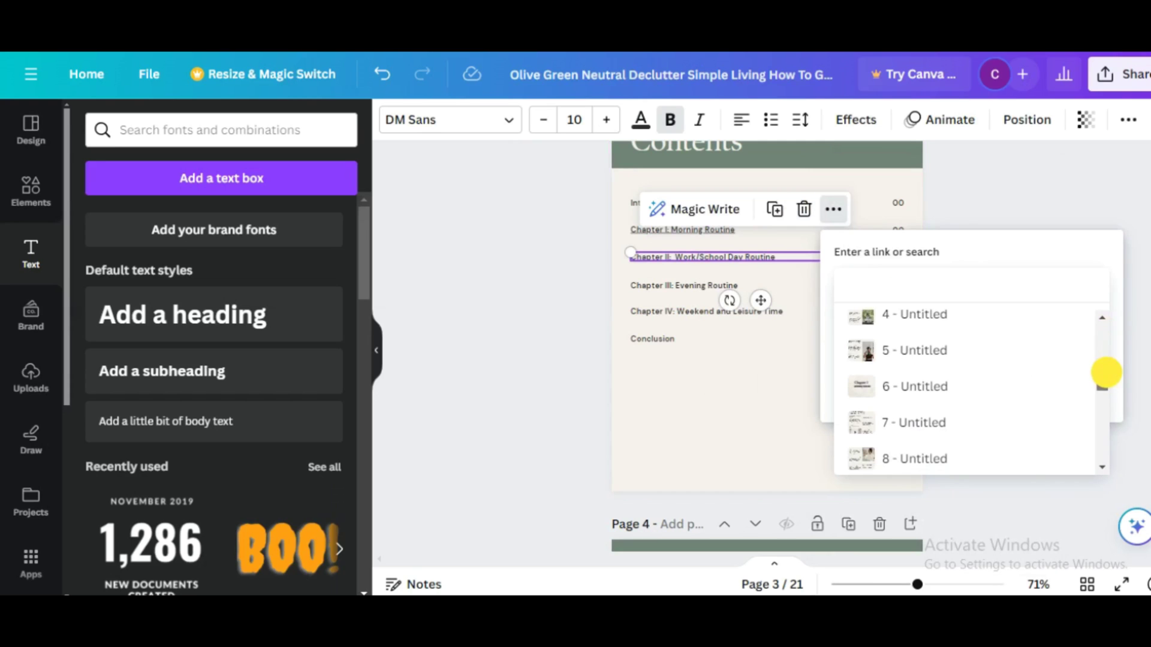
{"action": "scroll", "coordinate": [1105, 372], "scroll_direction": "down", "scroll_amount": 4}
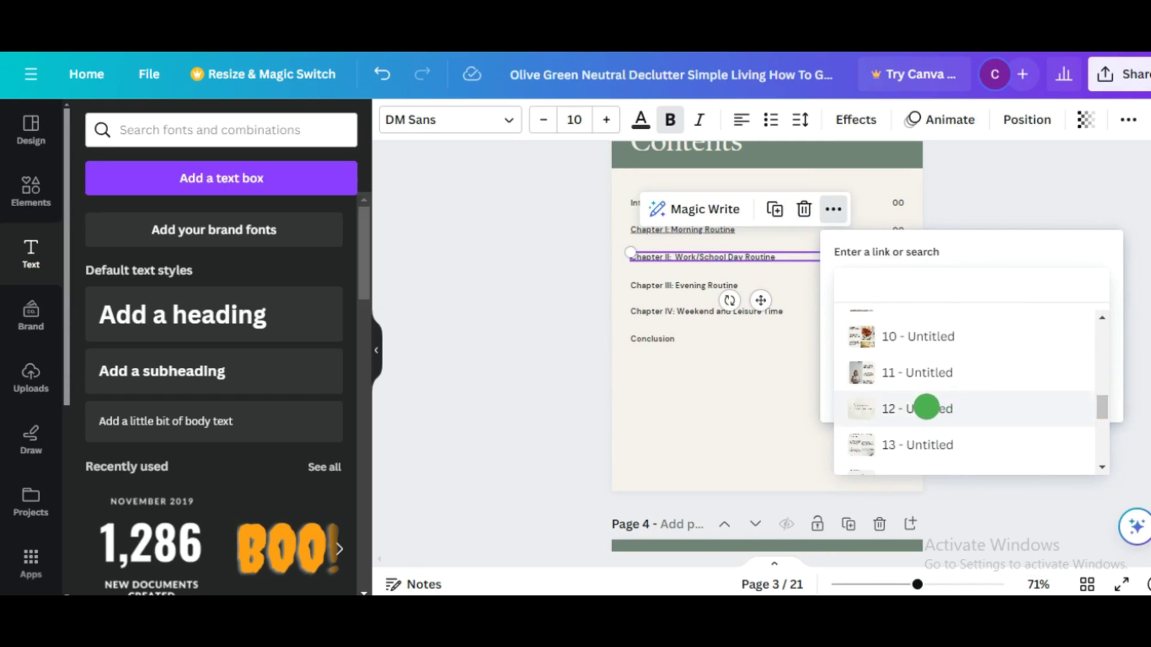
{"action": "left_click", "coordinate": [925, 408]}
{"action": "left_click", "coordinate": [975, 389]}
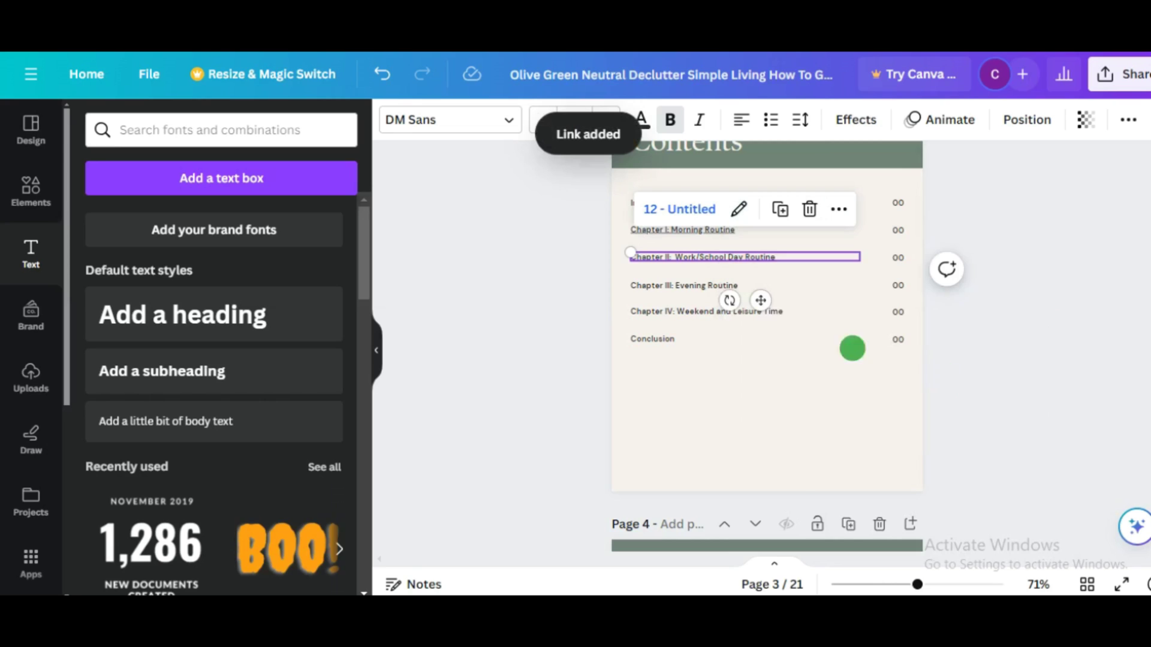
Link the Chapter III: Evening Routine entry to page 16
{"action": "left_click", "coordinate": [681, 286]}
{"action": "left_click", "coordinate": [836, 240]}
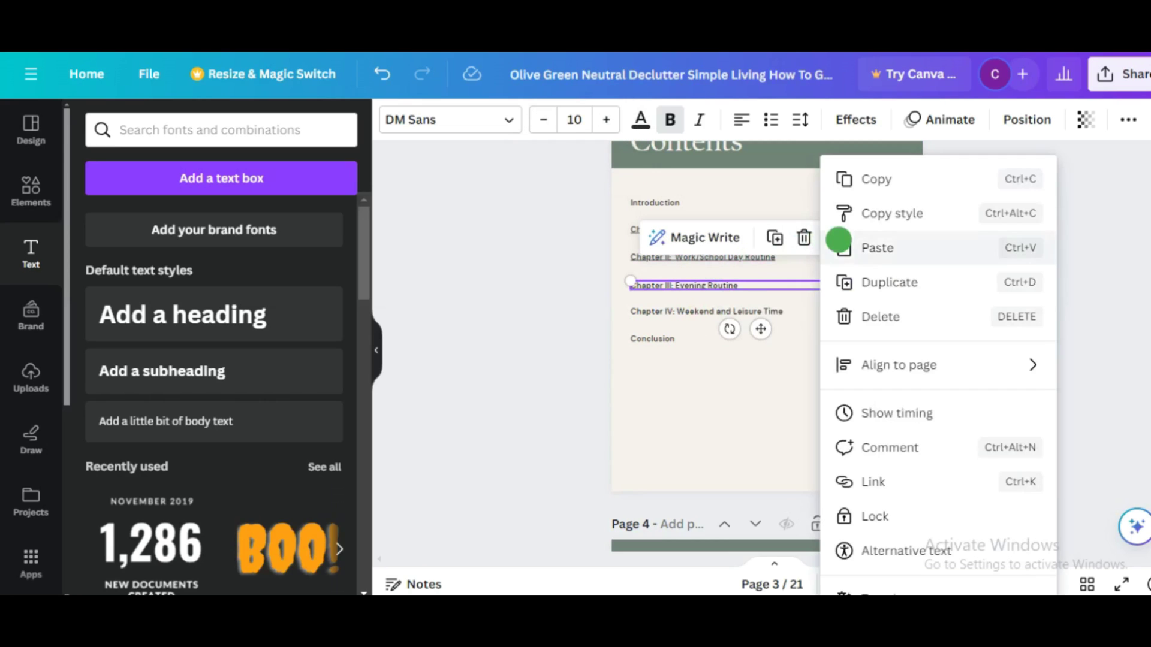
{"action": "left_click", "coordinate": [881, 479]}
{"action": "scroll", "coordinate": [1015, 515], "scroll_direction": "down", "scroll_amount": 5}
{"action": "scroll", "coordinate": [1015, 533], "scroll_direction": "up", "scroll_amount": 1}
{"action": "left_click", "coordinate": [789, 450]}
{"action": "left_click", "coordinate": [789, 450]}
{"action": "left_click", "coordinate": [965, 468]}
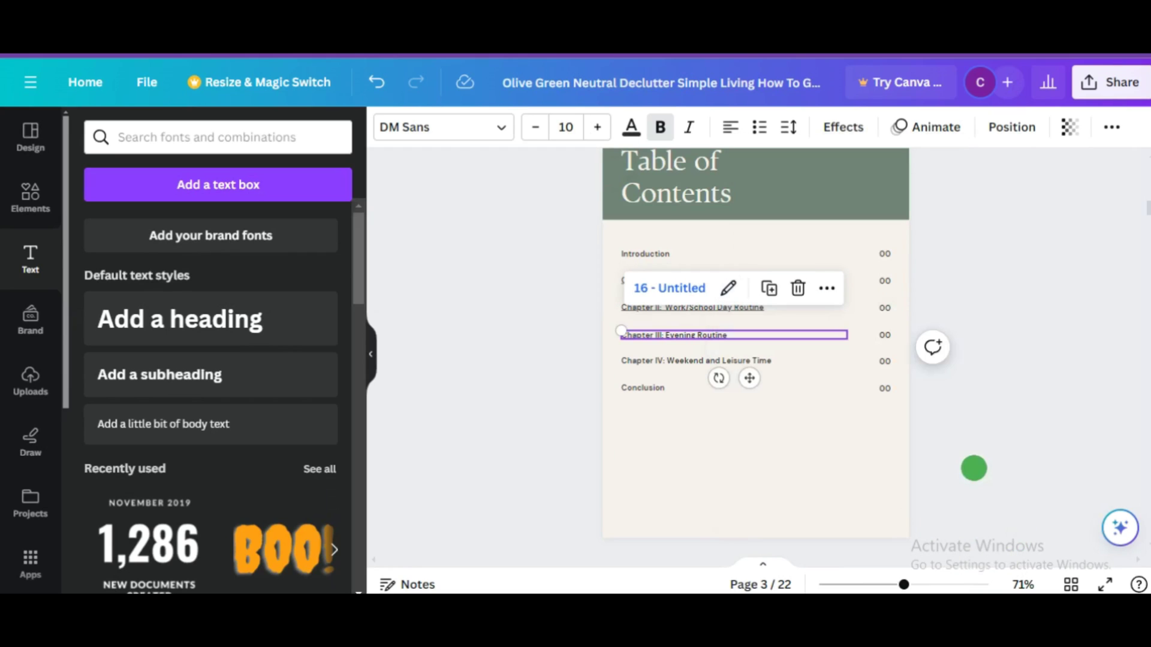
{"action": "left_click", "coordinate": [858, 434]}
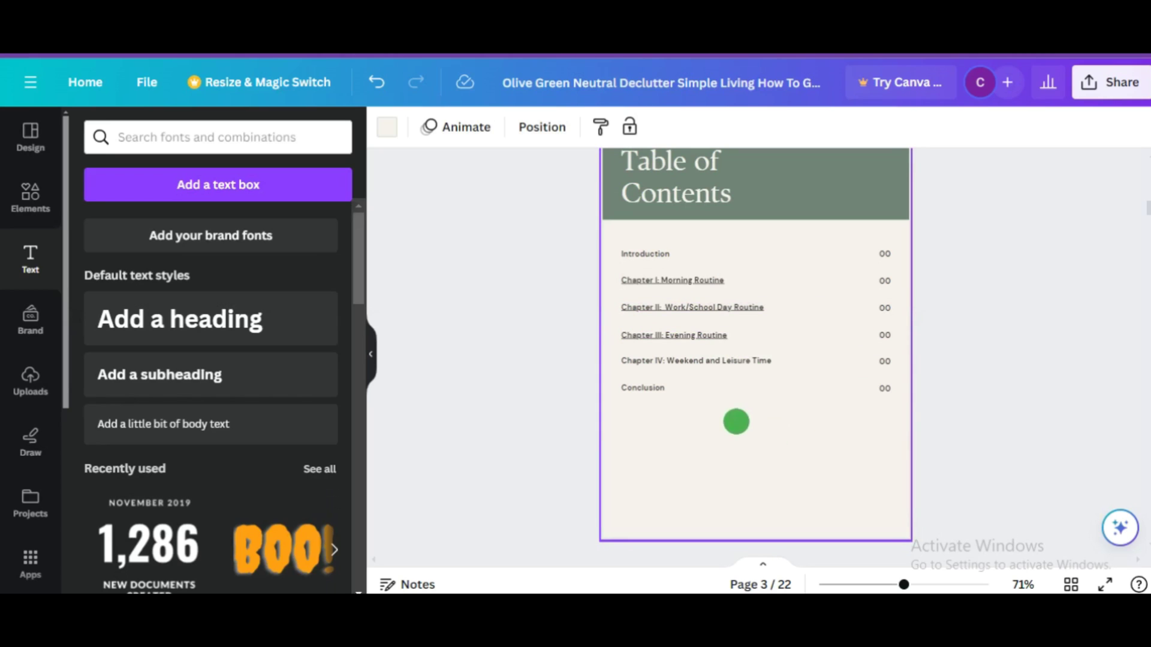
{"action": "scroll", "coordinate": [1139, 216], "scroll_direction": "up", "scroll_amount": 5}
Place a small subheading page number at the bottom of page 2, the Table of Contents
{"action": "left_click", "coordinate": [191, 370]}
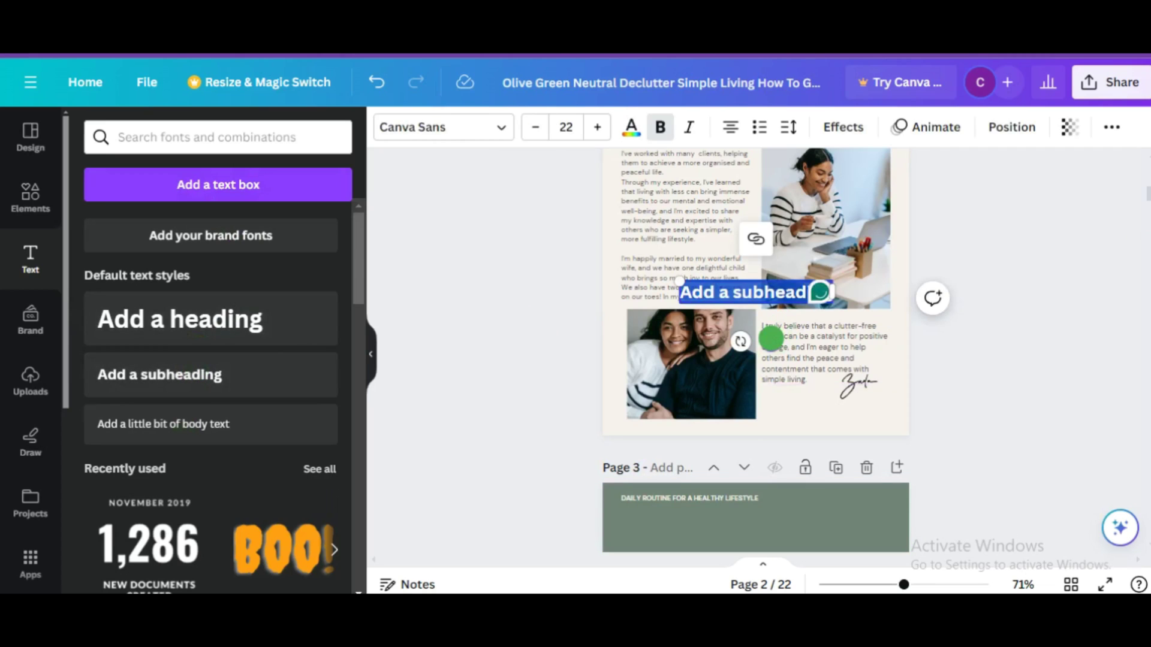
{"action": "left_click_drag", "start_coordinate": [770, 339], "coordinate": [790, 457]}
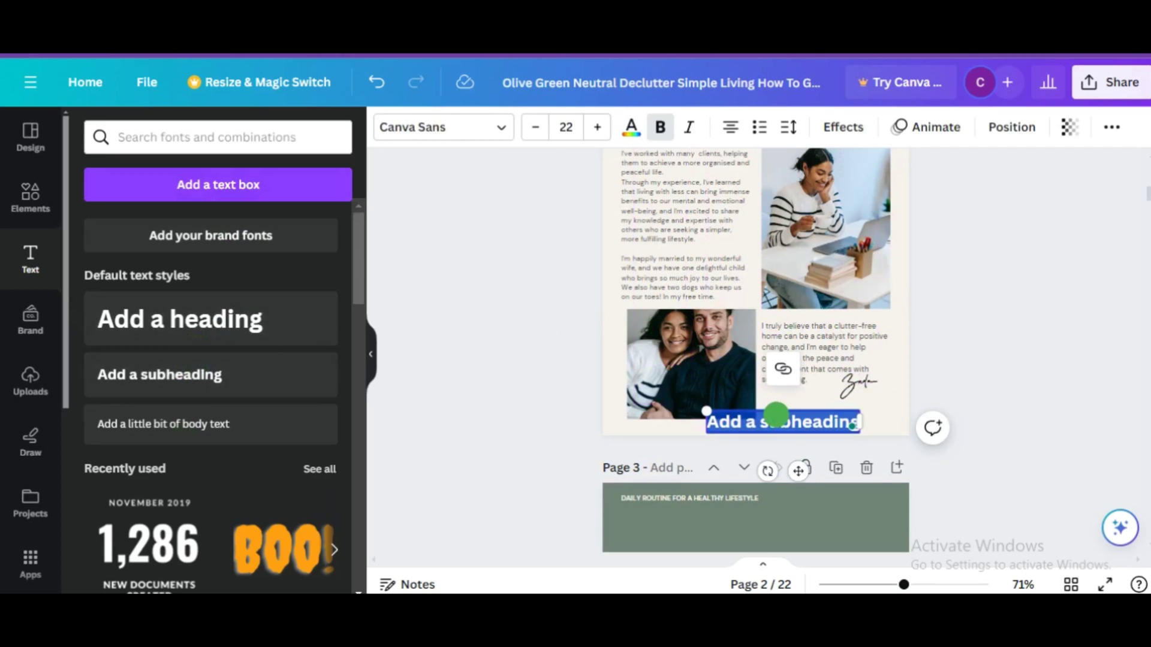
{"action": "key", "text": "Delete"}
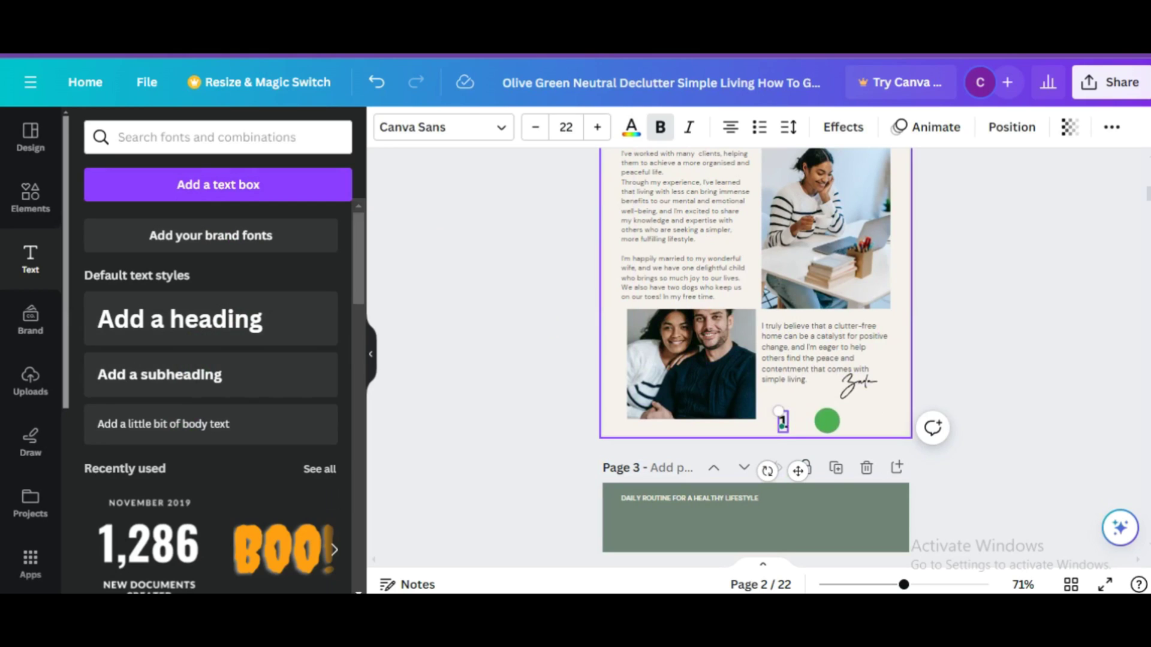
{"action": "left_click_drag", "start_coordinate": [779, 413], "coordinate": [784, 425]}
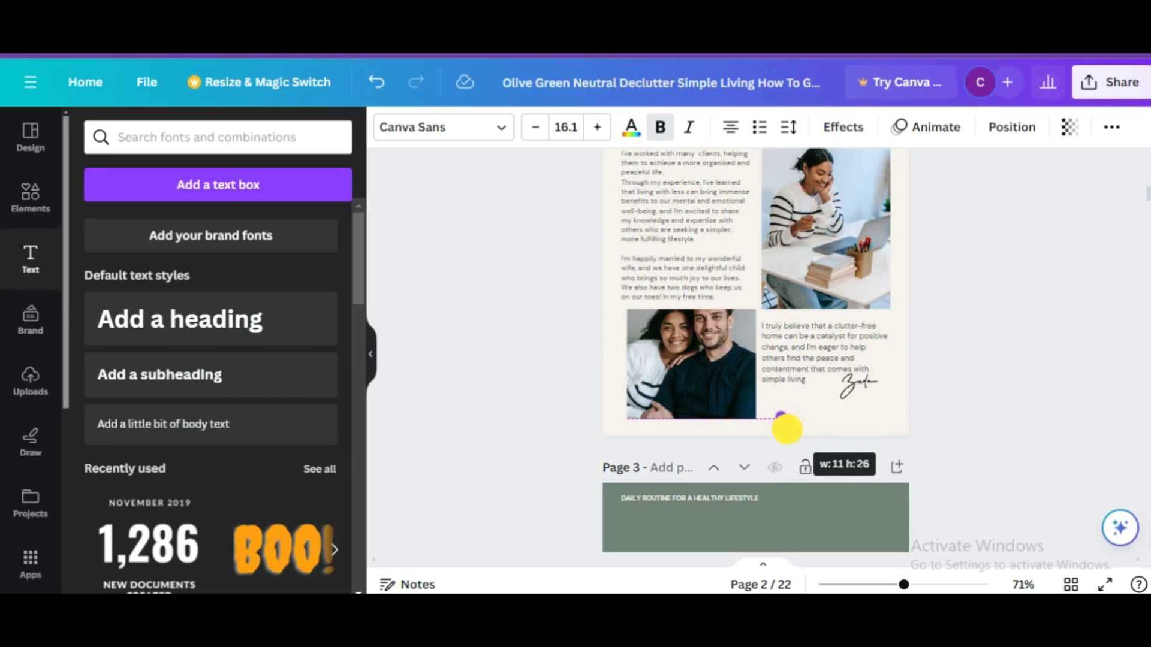
{"action": "scroll", "coordinate": [786, 282], "scroll_direction": "down", "scroll_amount": 6}
{"action": "left_click", "coordinate": [604, 395]}
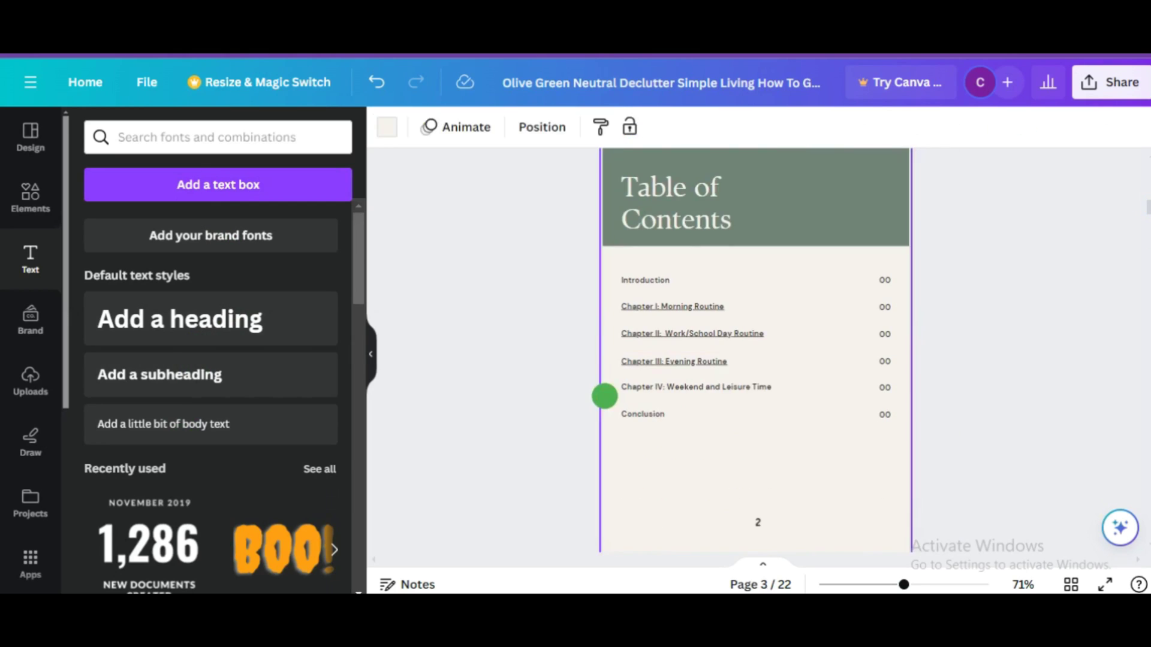
{"action": "scroll", "coordinate": [1126, 384], "scroll_direction": "down", "scroll_amount": 10}
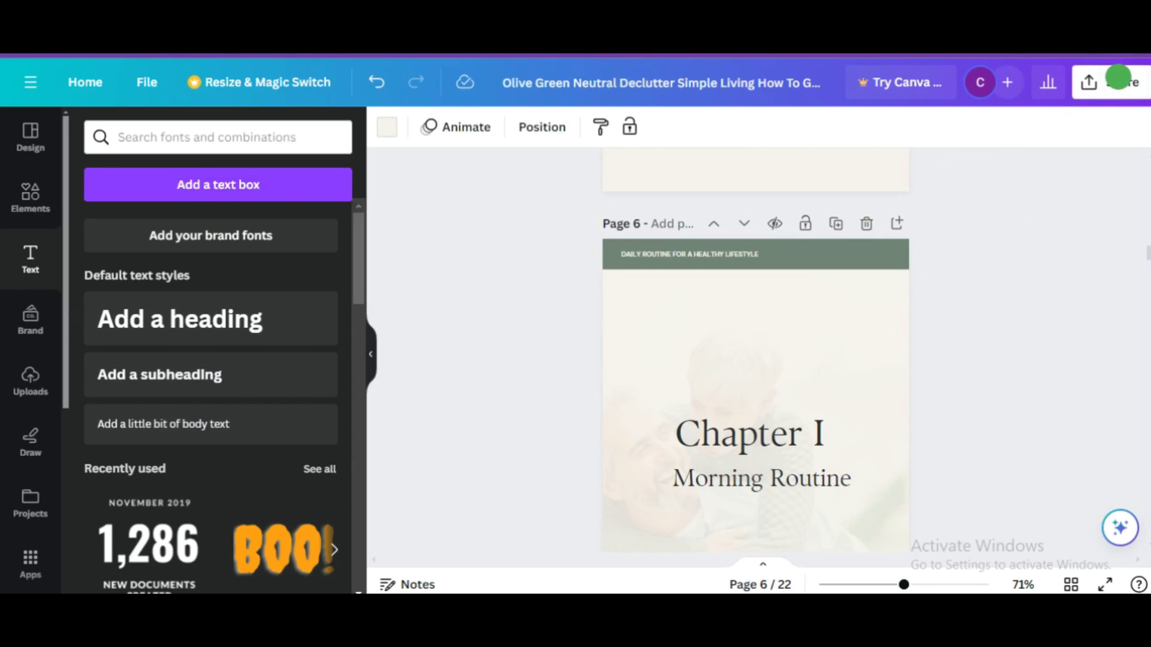
Download the ebook through Share > Download with file type PDF Print
{"action": "left_click", "coordinate": [1119, 77]}
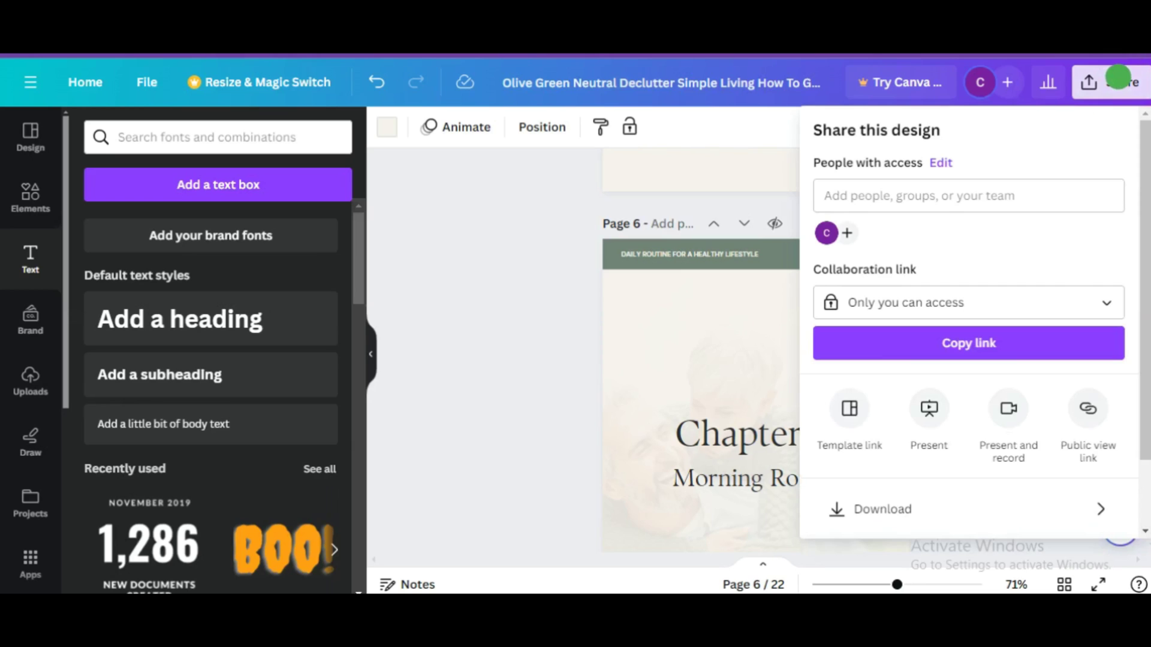
{"action": "scroll", "coordinate": [1129, 222], "scroll_direction": "down", "scroll_amount": 3}
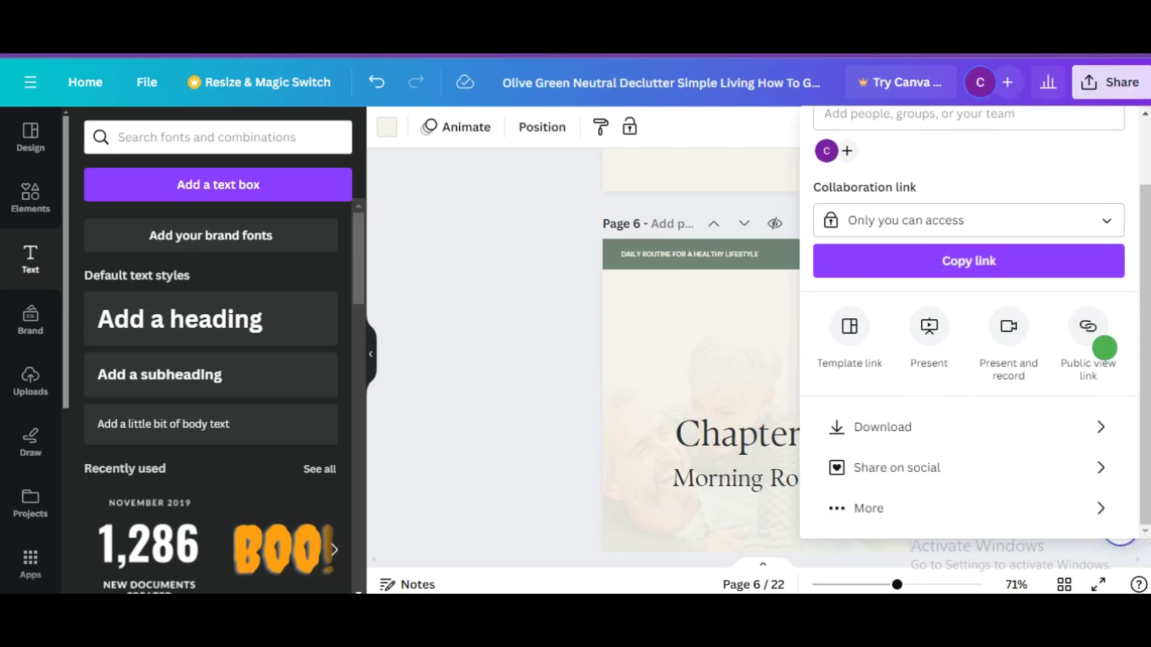
{"action": "left_click", "coordinate": [1081, 424]}
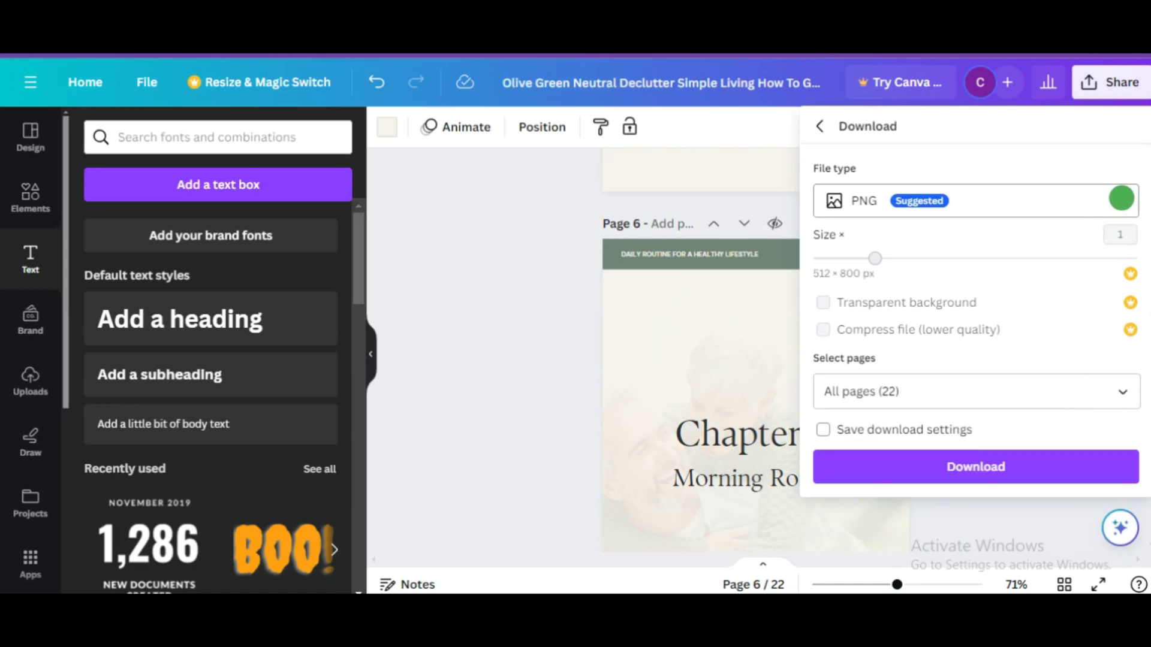
{"action": "left_click", "coordinate": [1123, 198]}
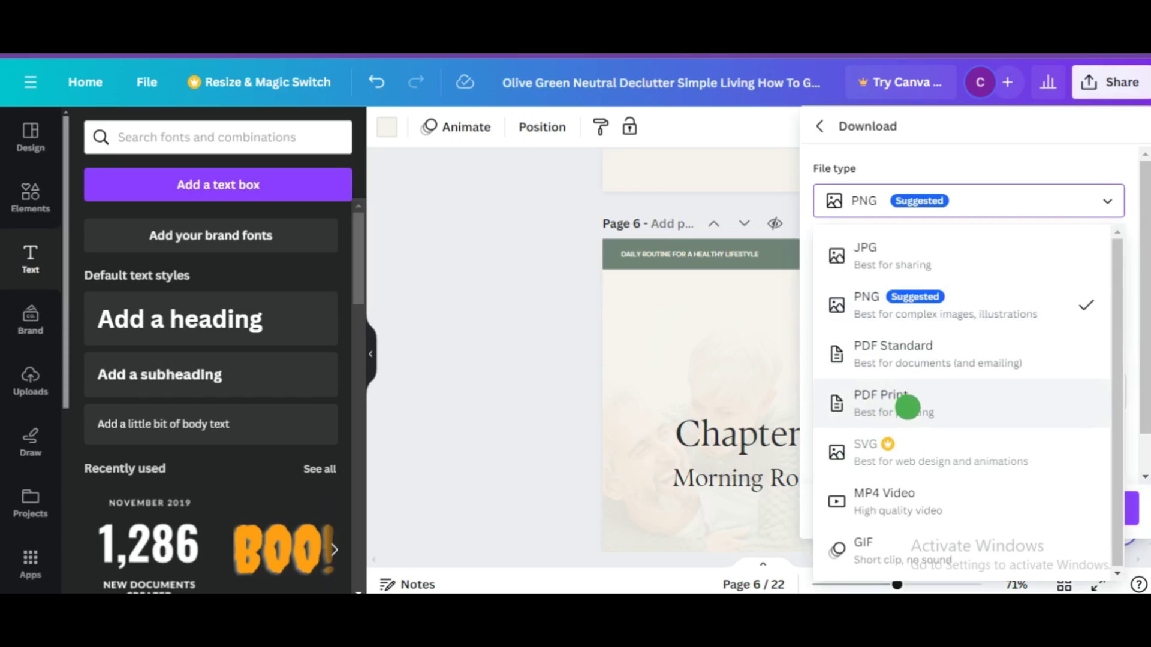
{"action": "left_click", "coordinate": [908, 407]}
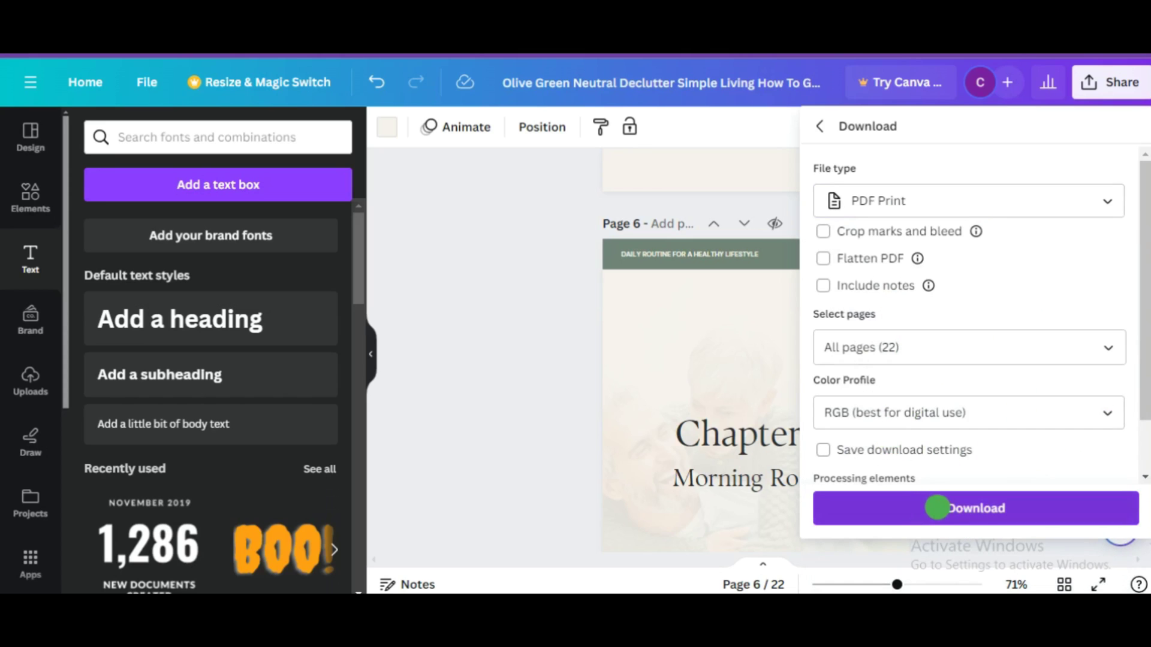
{"action": "left_click", "coordinate": [937, 506]}
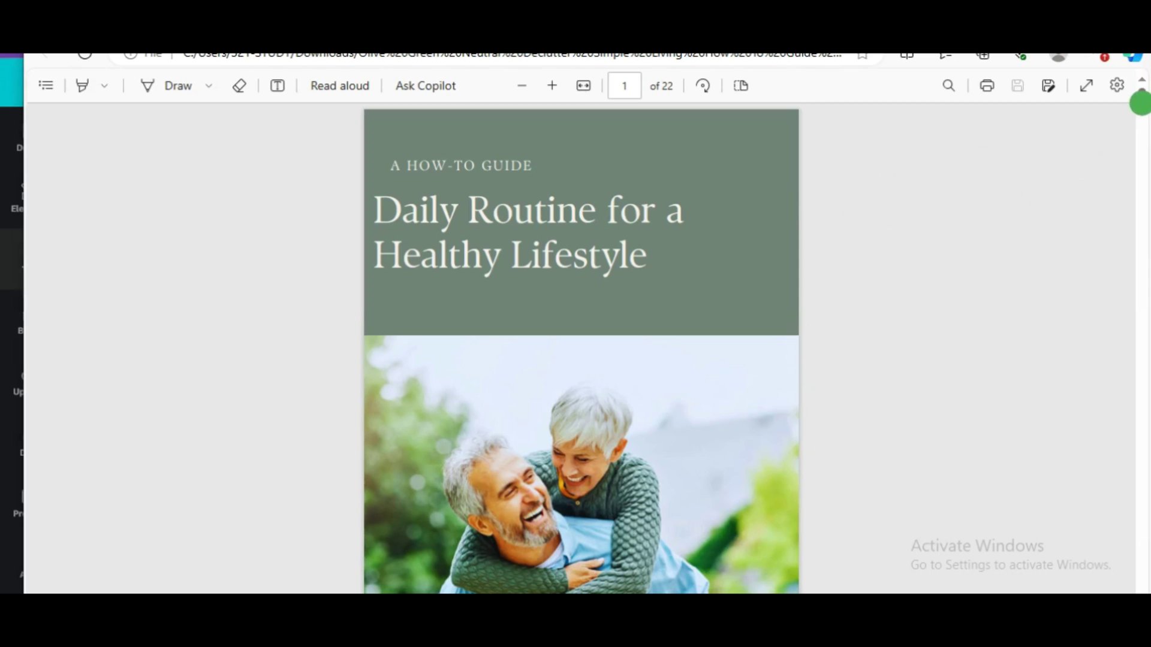
Test the PDF's Chapter I, II and III contents links, scrolling back to the contents after each
{"action": "scroll", "coordinate": [1139, 93], "scroll_direction": "down", "scroll_amount": 4}
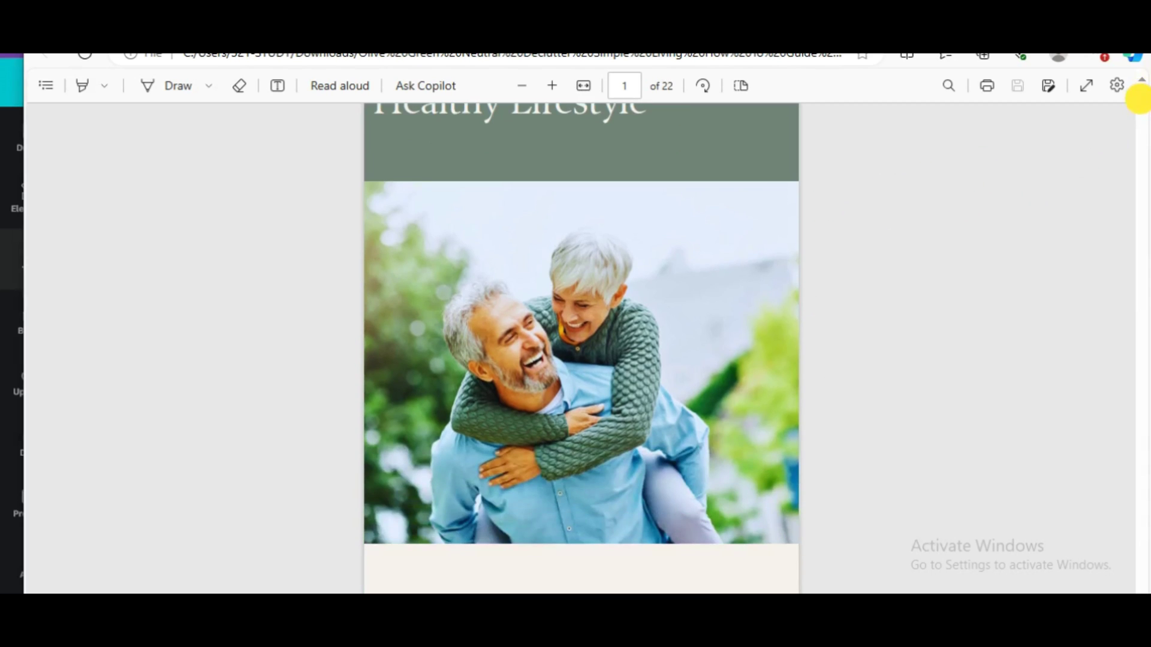
{"action": "left_click_drag", "start_coordinate": [1139, 102], "coordinate": [1134, 141]}
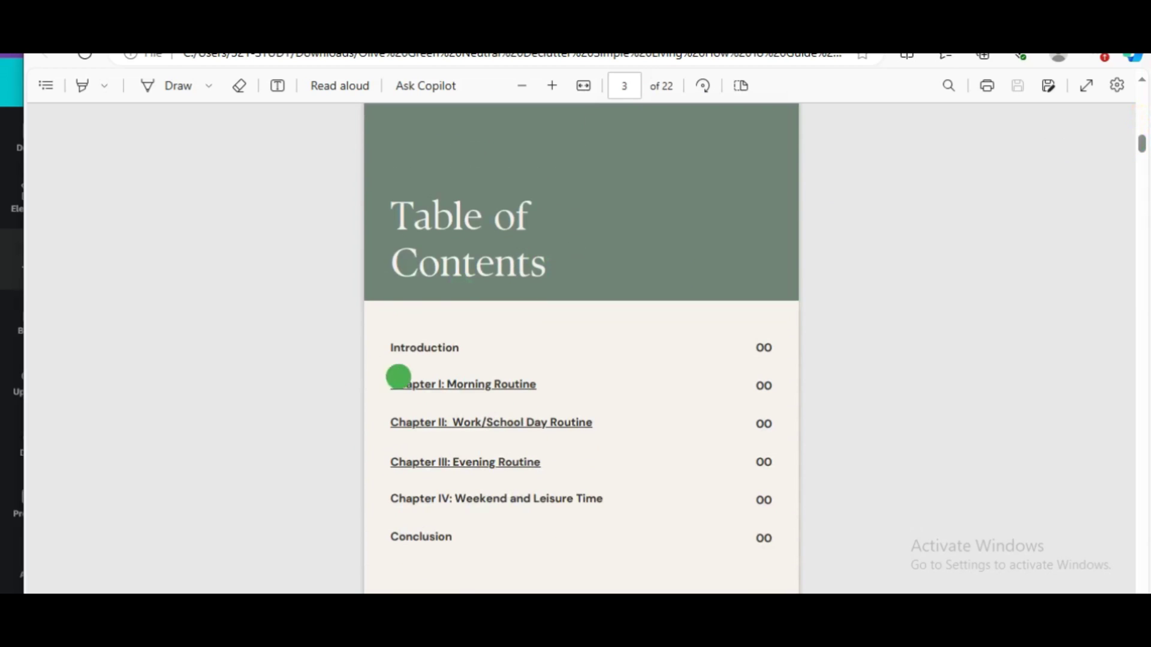
{"action": "left_click", "coordinate": [475, 382]}
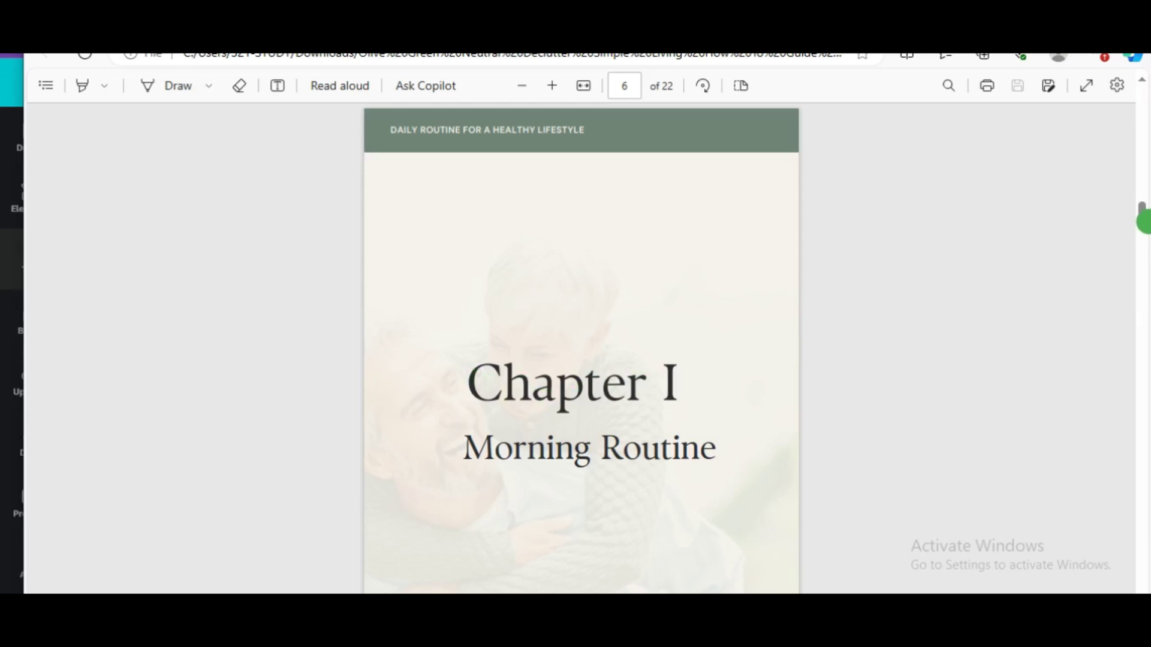
{"action": "left_click_drag", "start_coordinate": [1141, 219], "coordinate": [1123, 146]}
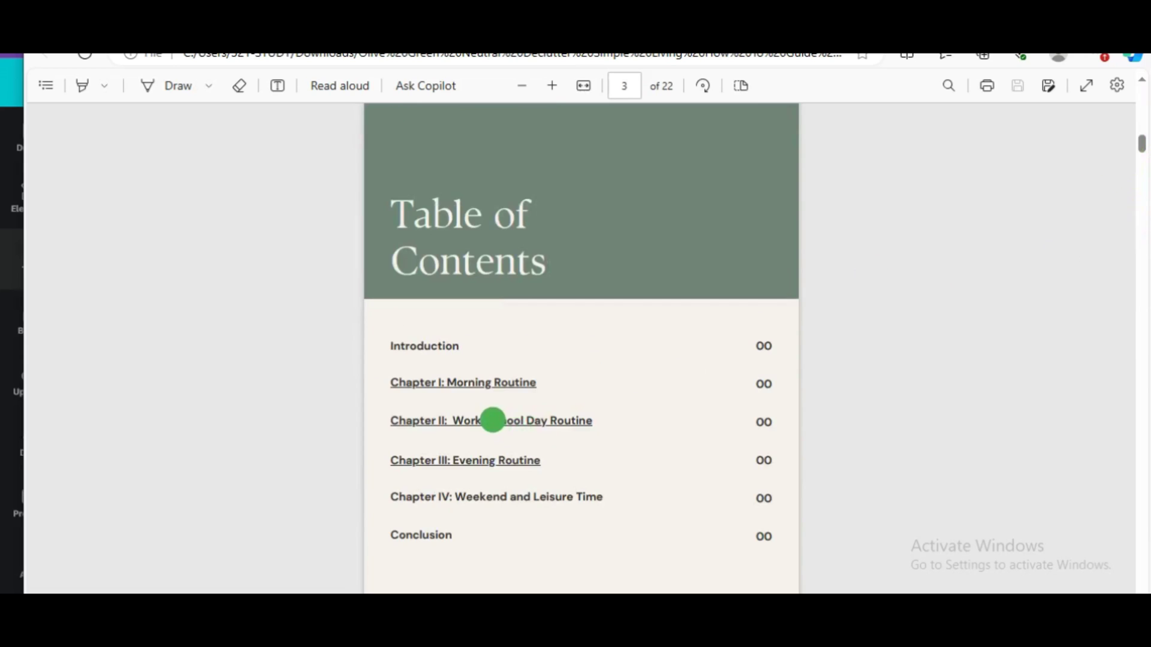
{"action": "left_click", "coordinate": [493, 420]}
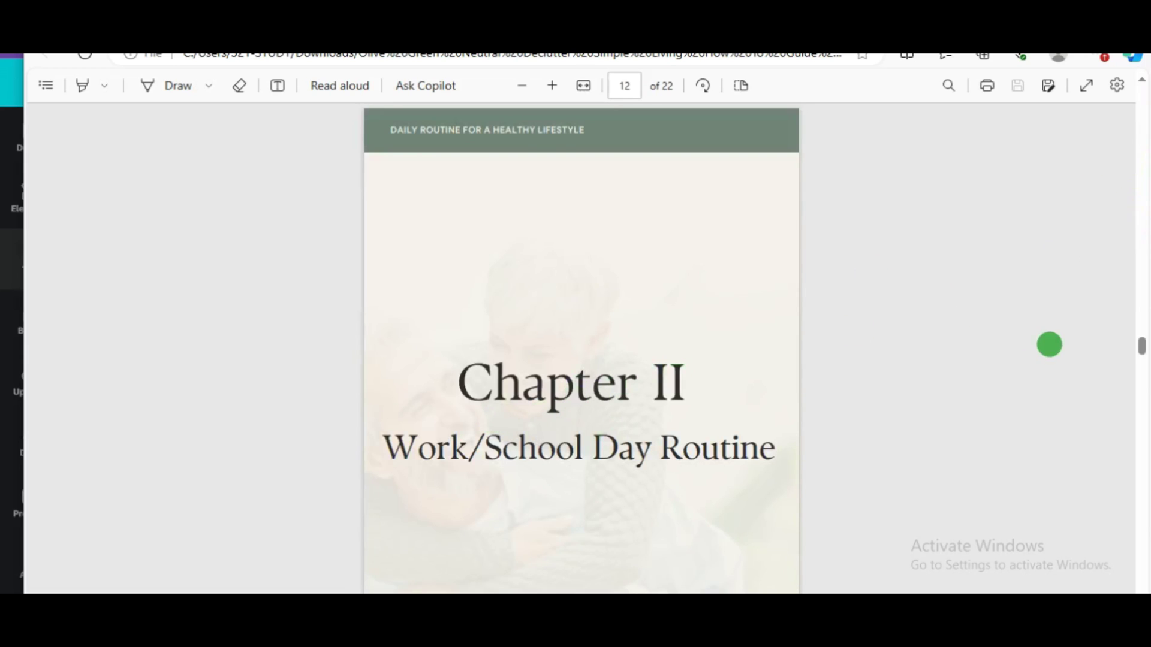
{"action": "left_click_drag", "start_coordinate": [1140, 348], "coordinate": [1113, 147]}
{"action": "left_click", "coordinate": [463, 389]}
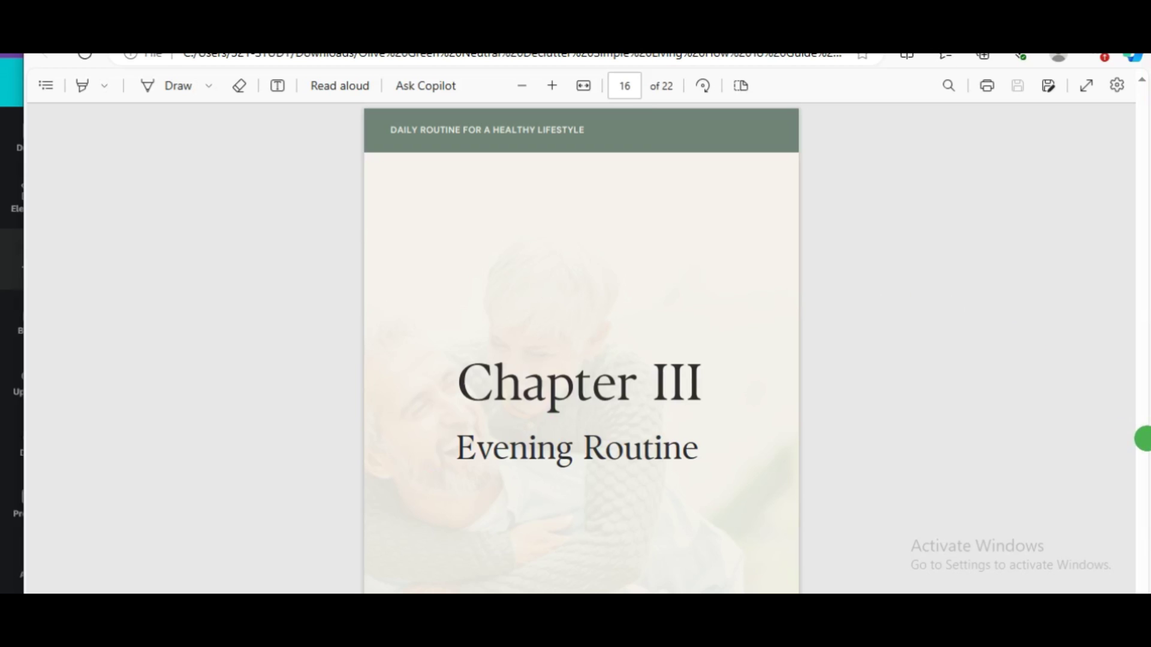
{"action": "left_click_drag", "start_coordinate": [1143, 439], "coordinate": [1140, 305]}
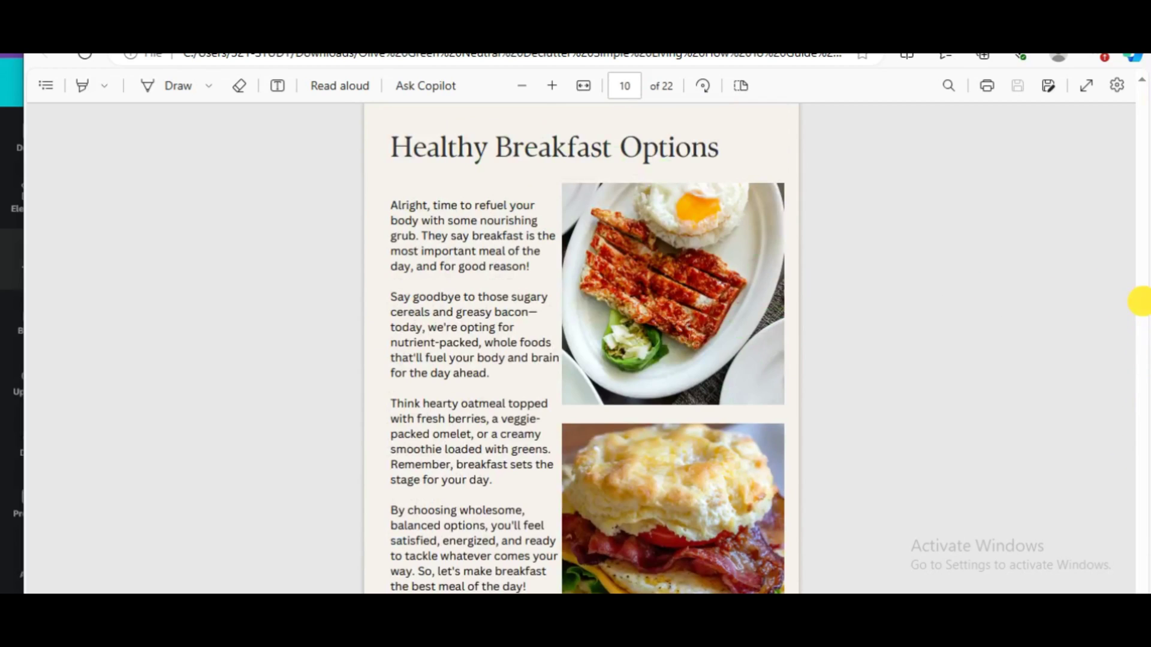
Scroll back up through the PDF to the cover, page 1 of 22
{"action": "left_click_drag", "start_coordinate": [1139, 302], "coordinate": [1131, 253]}
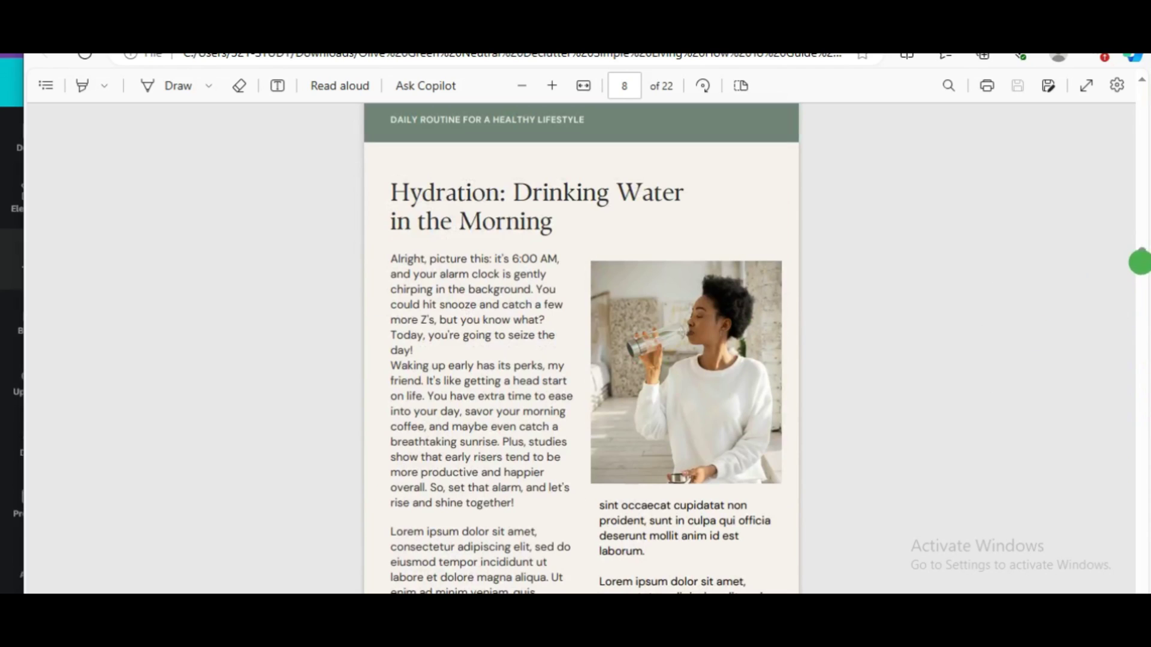
{"action": "left_click_drag", "start_coordinate": [1138, 258], "coordinate": [1139, 92]}
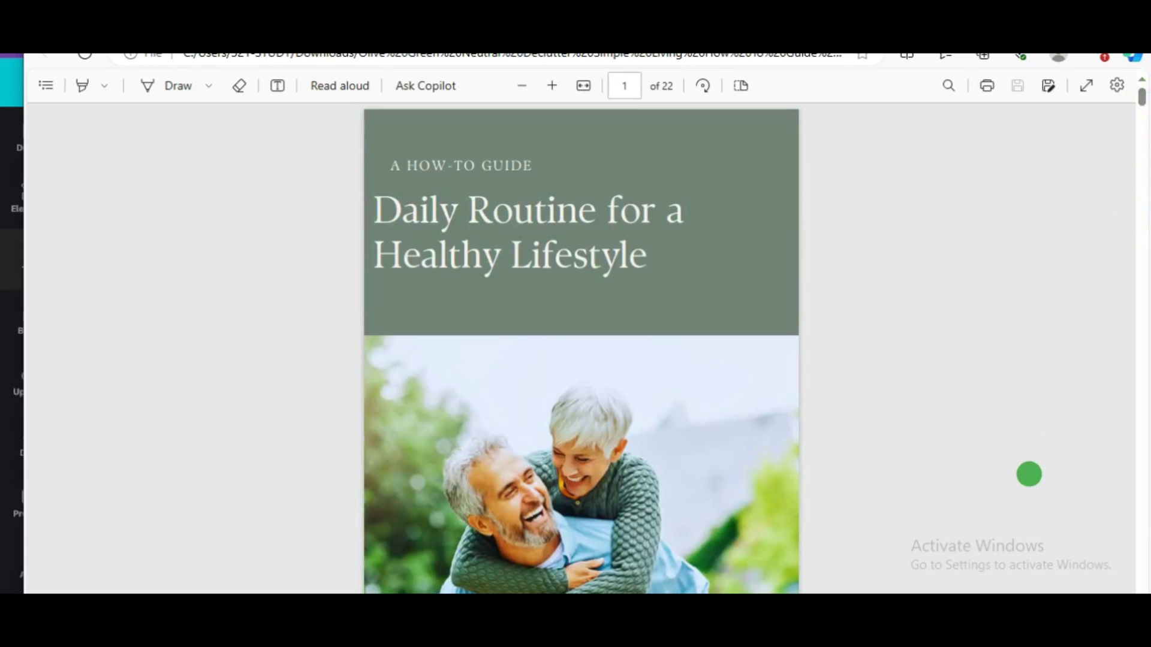